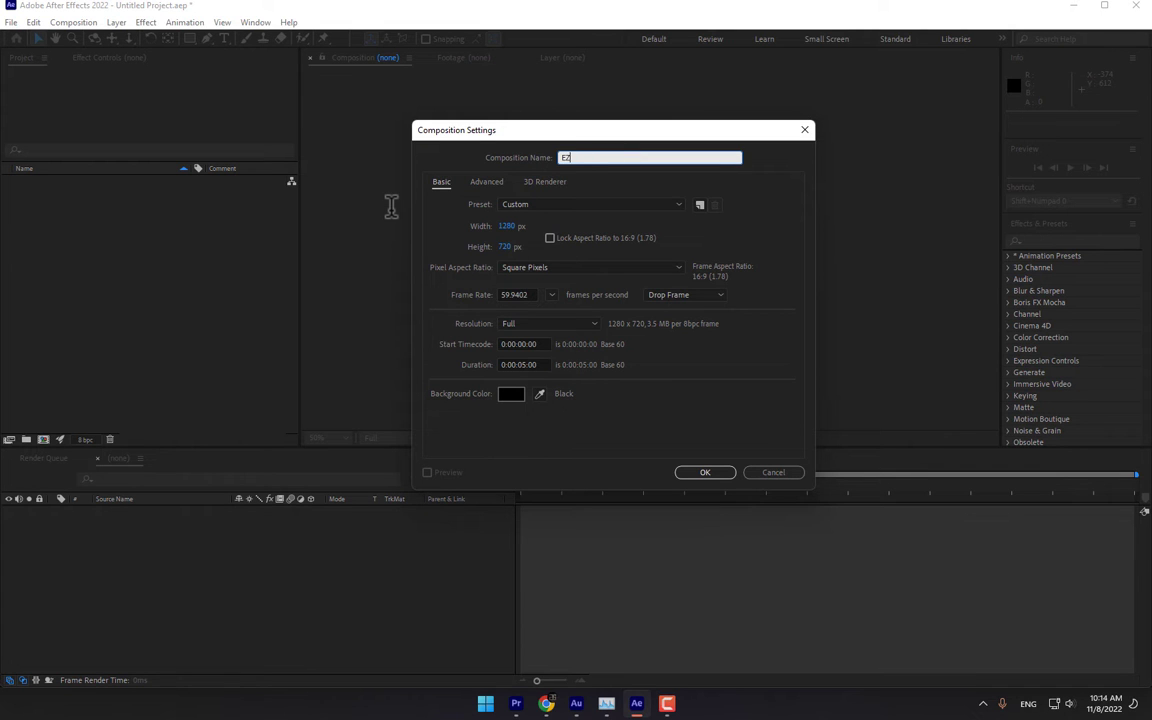
Create the 1280 x 720 composition under the name EZ
{"action": "key", "text": "Return"}
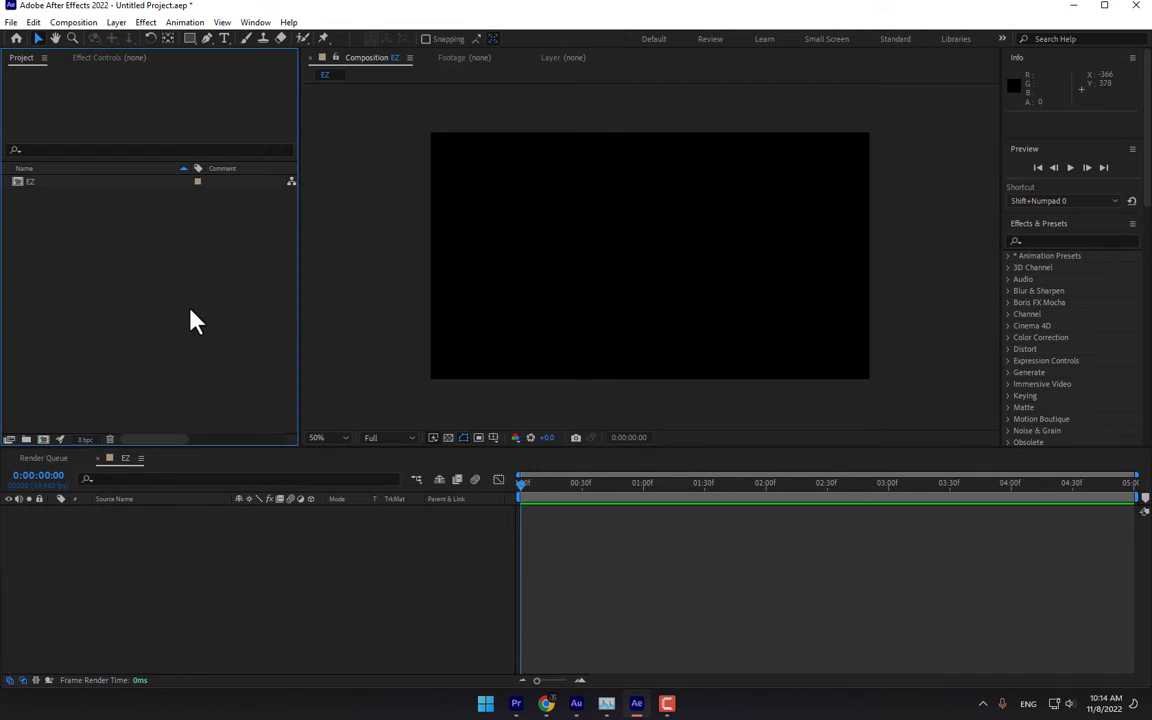
Import 01.jpg to 07.jpg and earthStill.png from the SanFran Layers folder and add them all as layers in the EZ composition
{"action": "double_click", "coordinate": [195, 320]}
{"action": "left_click_drag", "start_coordinate": [742, 247], "coordinate": [118, 154]}
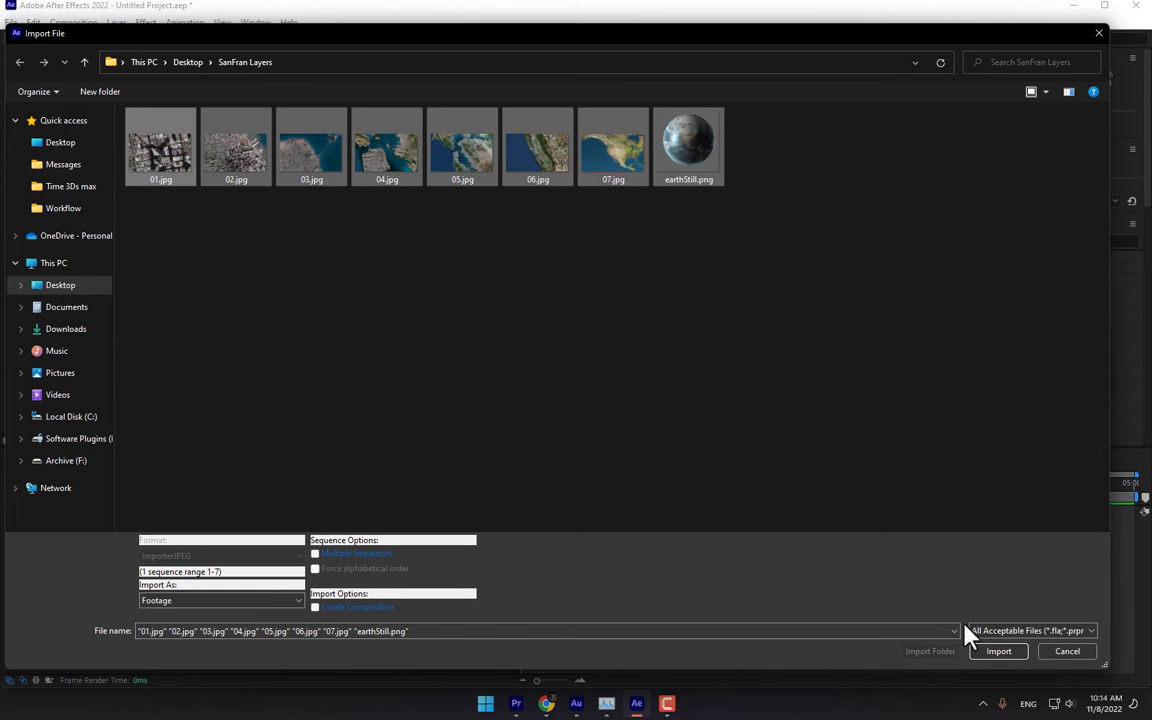
{"action": "left_click", "coordinate": [1008, 659]}
{"action": "left_click_drag", "start_coordinate": [46, 216], "coordinate": [130, 570]}
{"action": "left_click", "coordinate": [309, 662]}
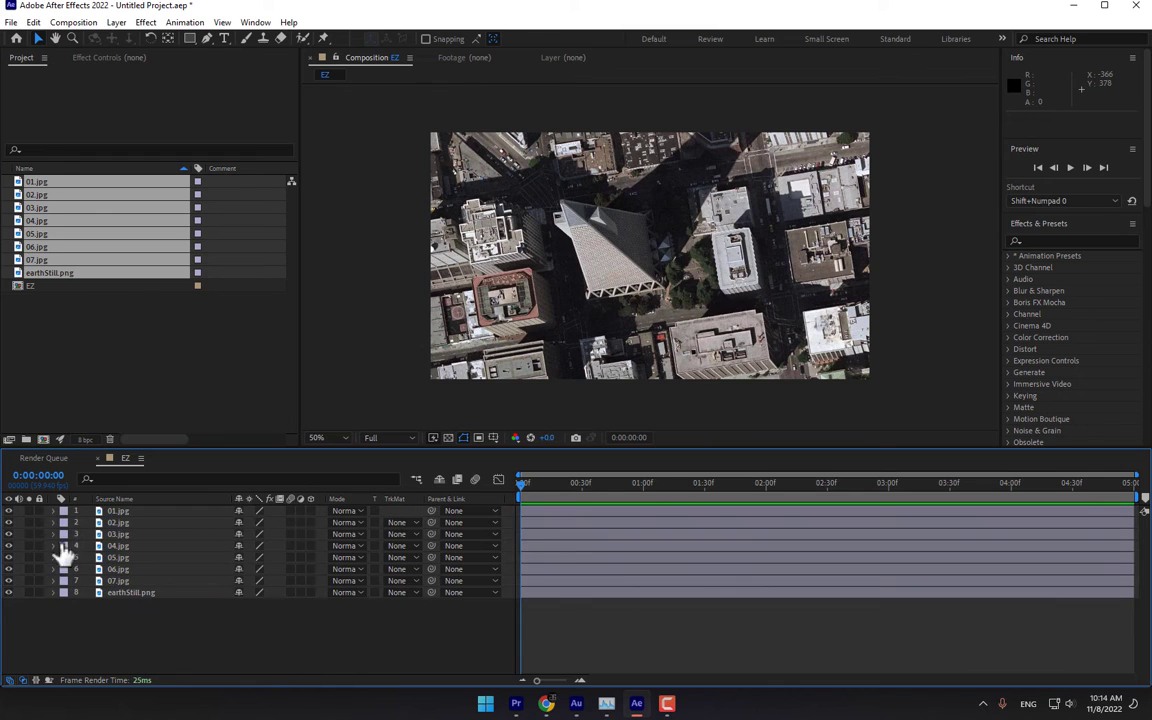
Hide the layers from 03.jpg down to earthStill.png and lower 01.jpg's opacity so 02.jpg shows through
{"action": "left_click", "coordinate": [119, 512]}
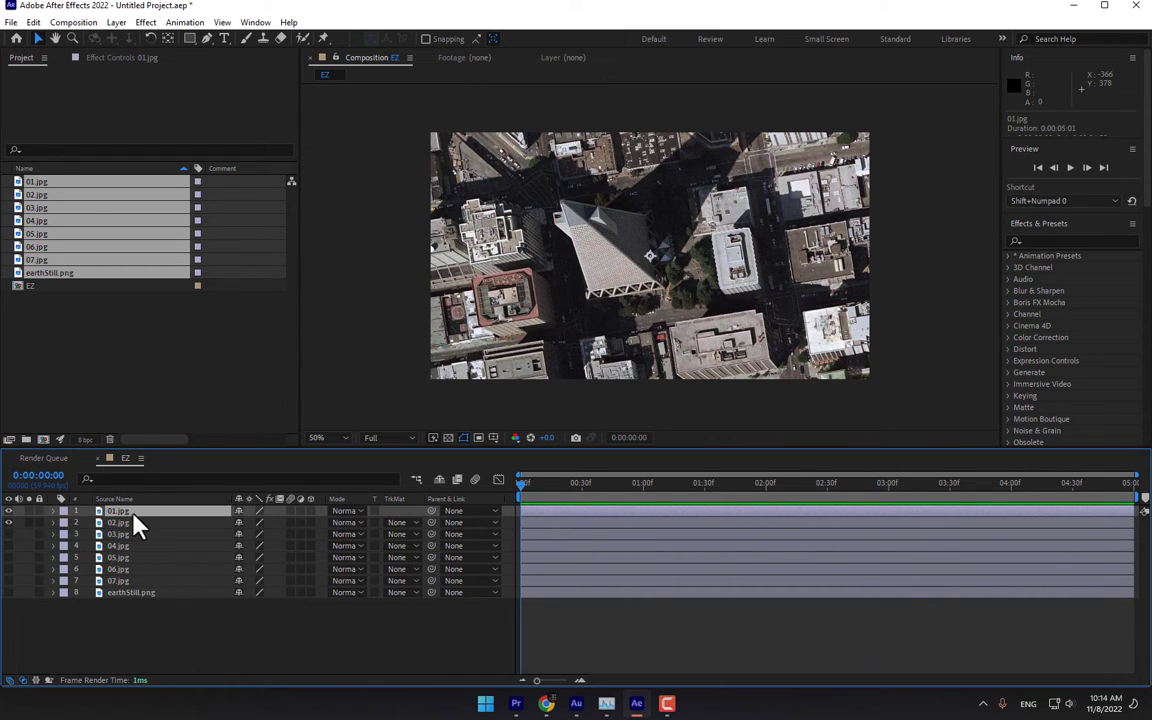
{"action": "key", "text": "t"}
{"action": "left_click_drag", "start_coordinate": [248, 530], "coordinate": [315, 468]}
Scale 01.jpg down to 27.5% and move it over the matching pyramid tower in 02.jpg
{"action": "key", "text": "s"}
{"action": "scroll", "coordinate": [621, 270], "scroll_direction": "up", "scroll_amount": 2}
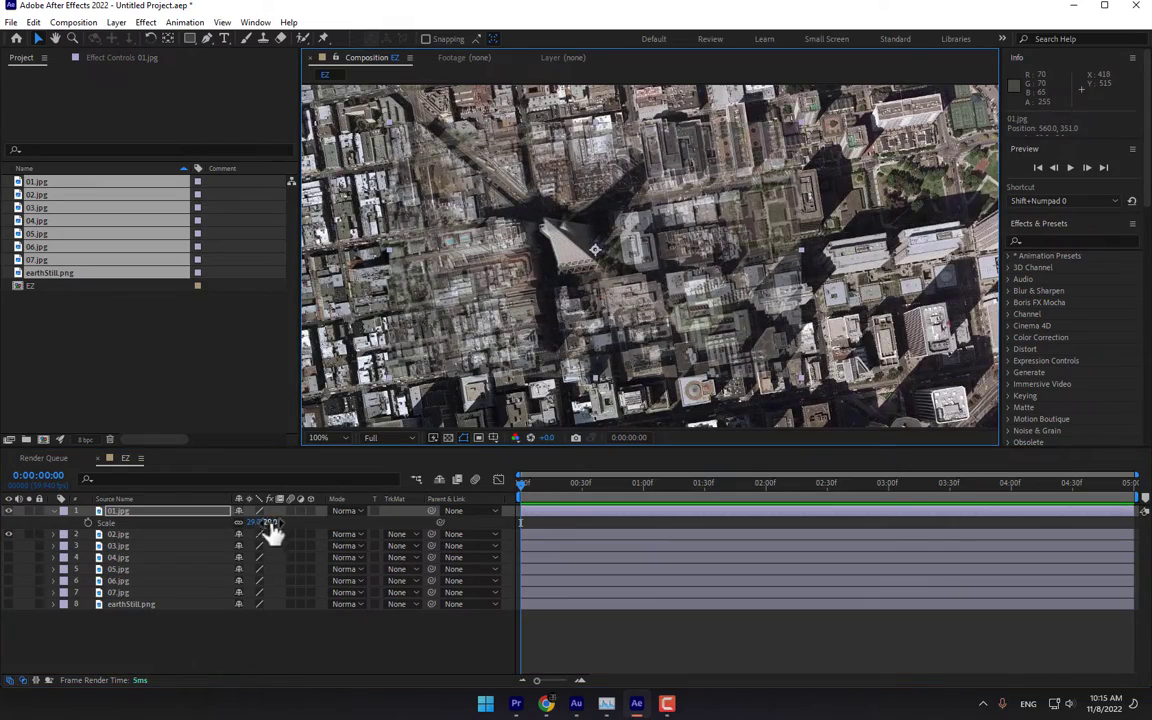
{"action": "left_click_drag", "start_coordinate": [275, 530], "coordinate": [262, 530]}
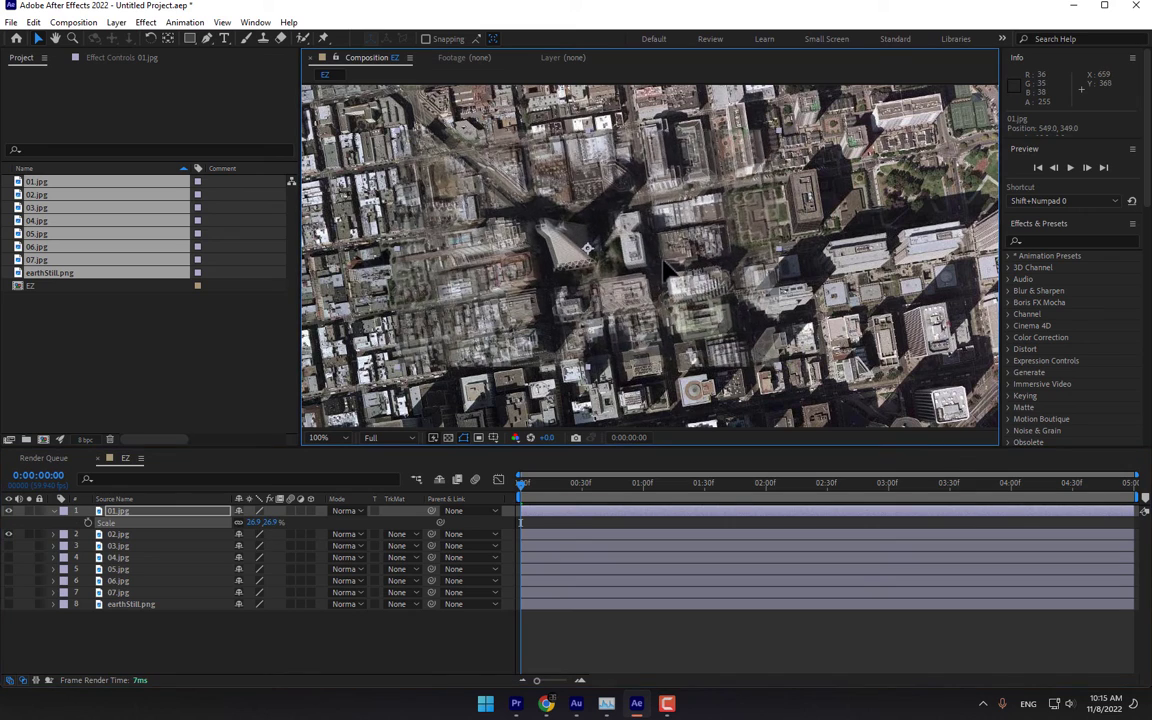
{"action": "left_click_drag", "start_coordinate": [667, 262], "coordinate": [665, 262]}
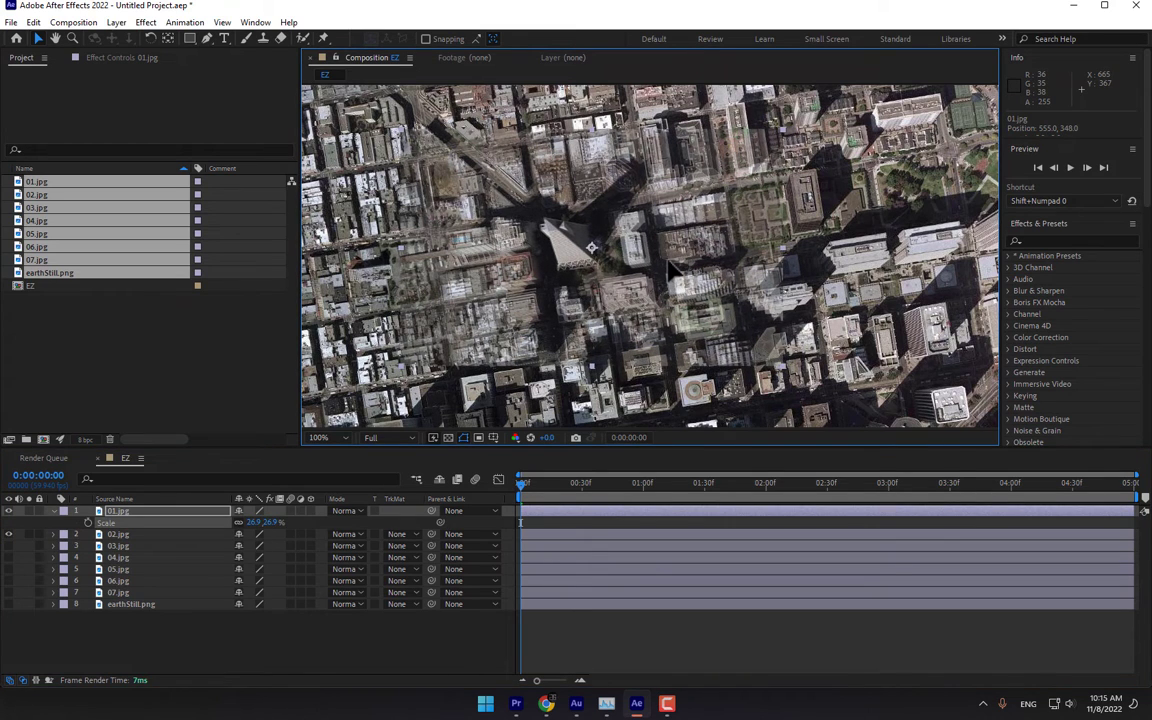
{"action": "left_click_drag", "start_coordinate": [256, 523], "coordinate": [262, 523]}
Move 01.jpg's anchor point to the tip of the pyramid tower and scale the layer to 25%
{"action": "left_click_drag", "start_coordinate": [584, 254], "coordinate": [544, 222]}
{"action": "left_click", "coordinate": [167, 38]}
{"action": "left_click", "coordinate": [38, 38]}
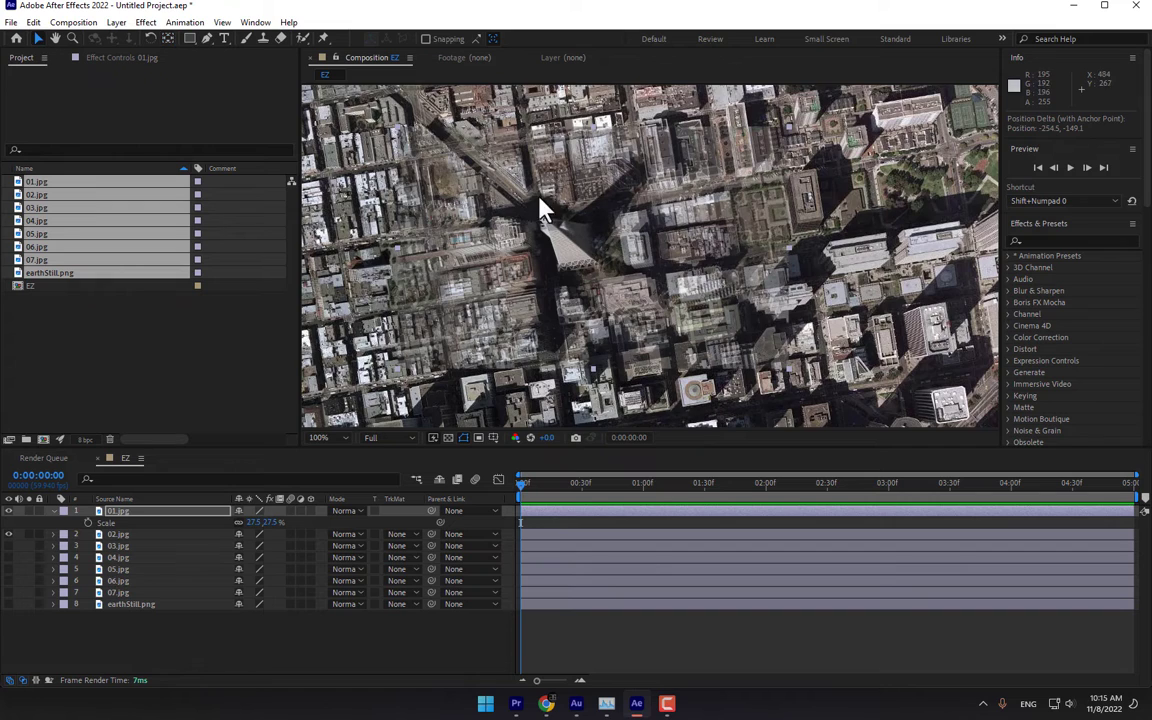
{"action": "scroll", "coordinate": [542, 215], "scroll_direction": "up", "scroll_amount": 2}
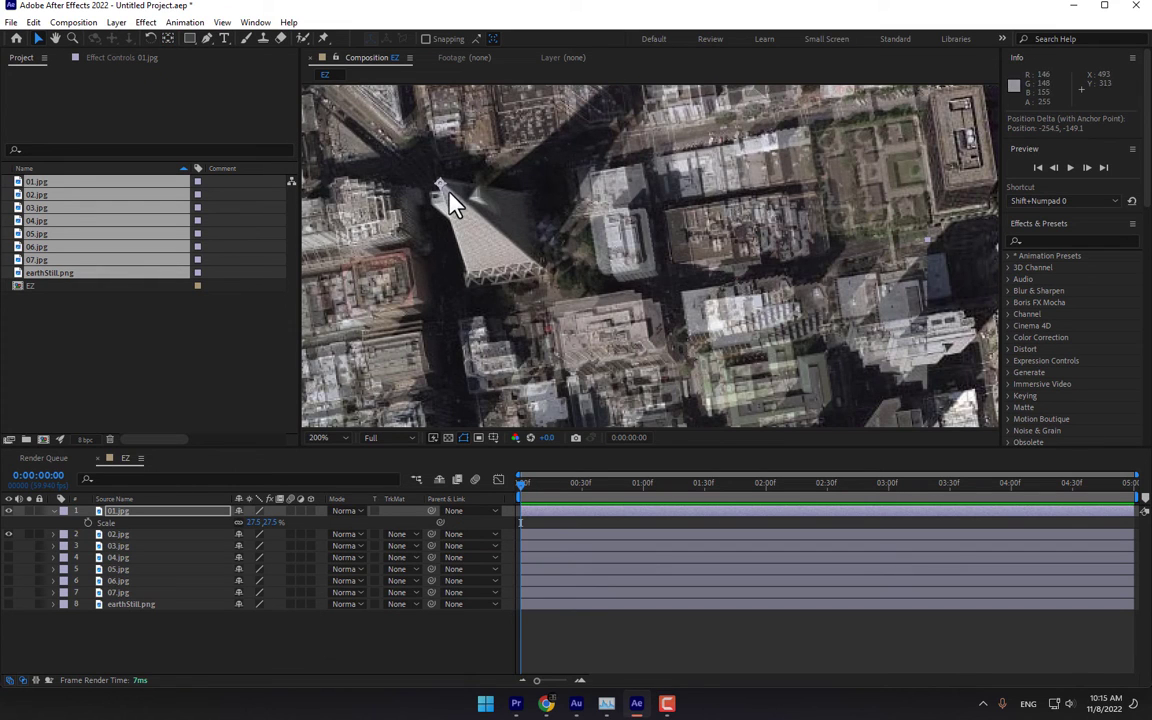
{"action": "key", "text": "comma"}
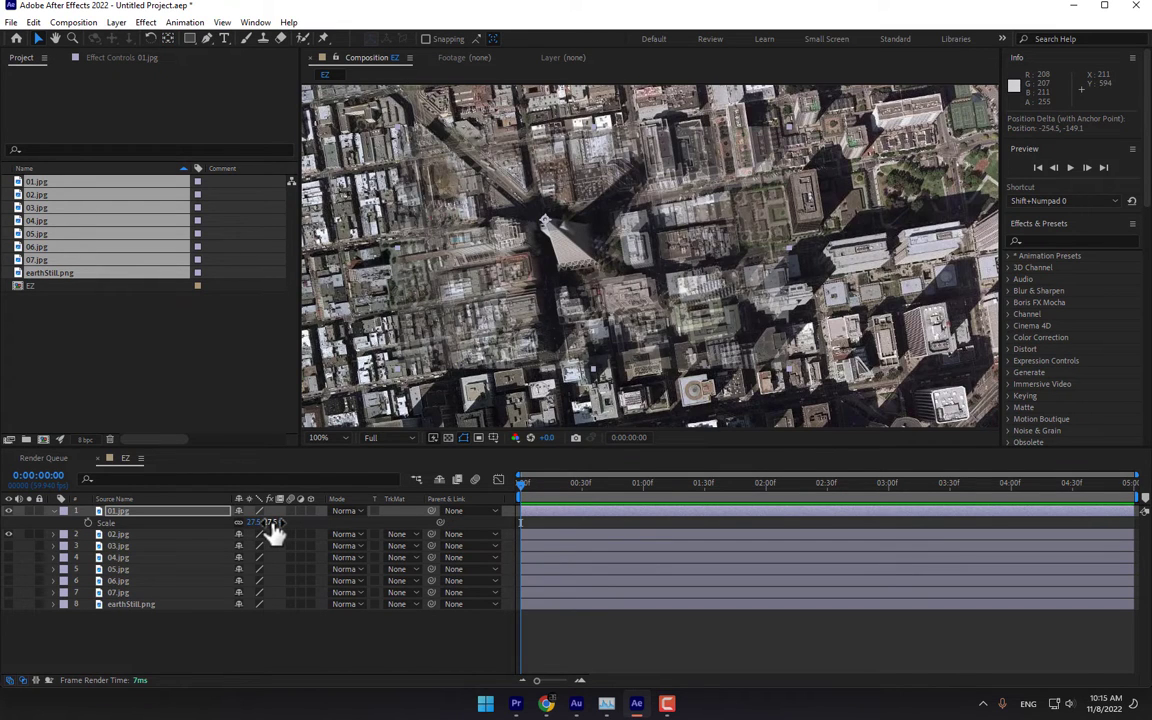
{"action": "left_click_drag", "start_coordinate": [275, 533], "coordinate": [261, 528]}
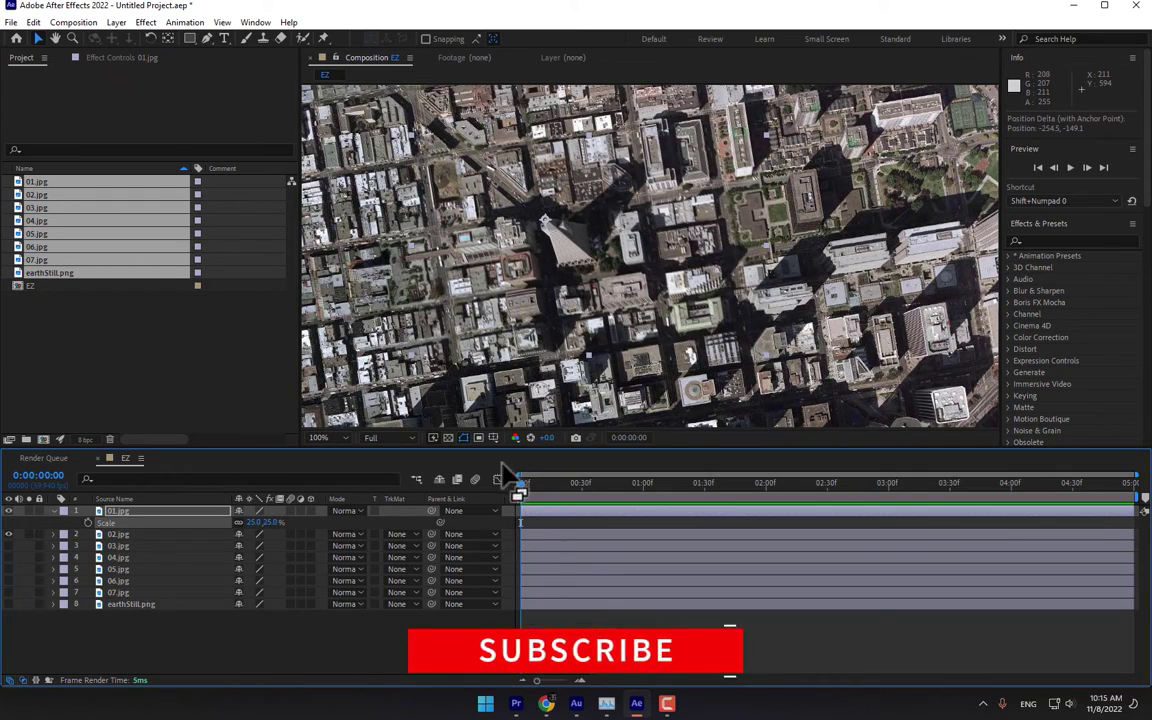
Parent 01.jpg to 02.jpg, with 01.jpg hidden and 03.jpg shown
{"action": "left_click", "coordinate": [262, 642]}
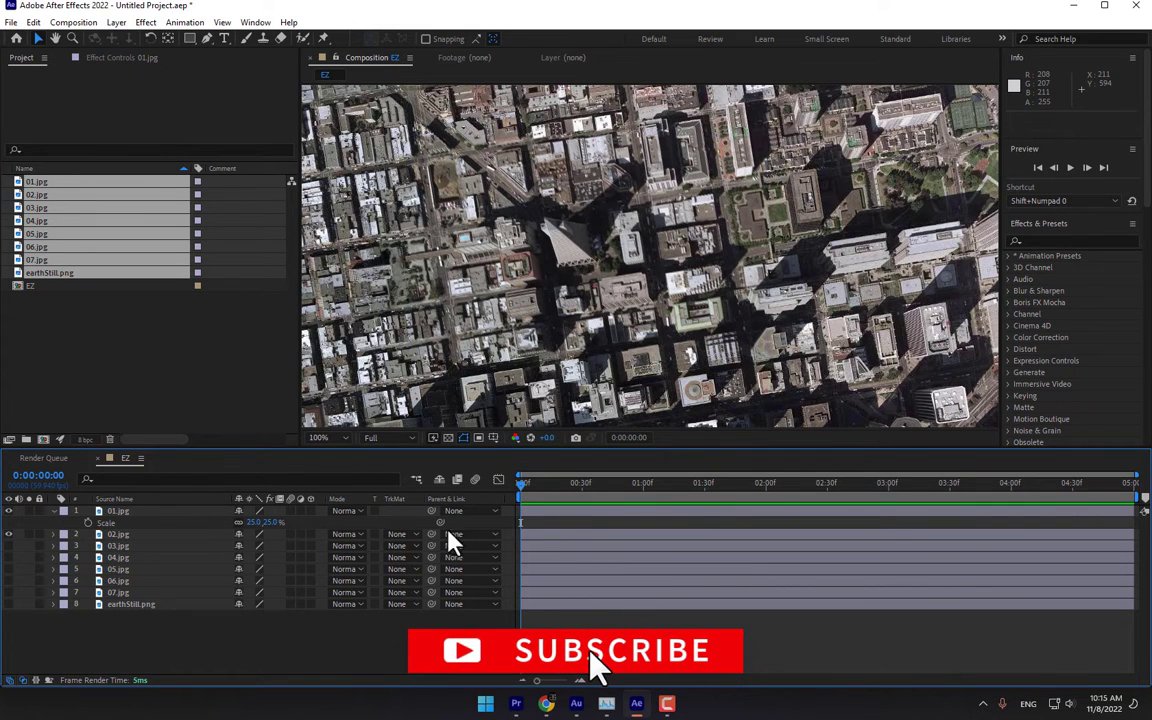
{"action": "left_click_drag", "start_coordinate": [431, 511], "coordinate": [135, 536]}
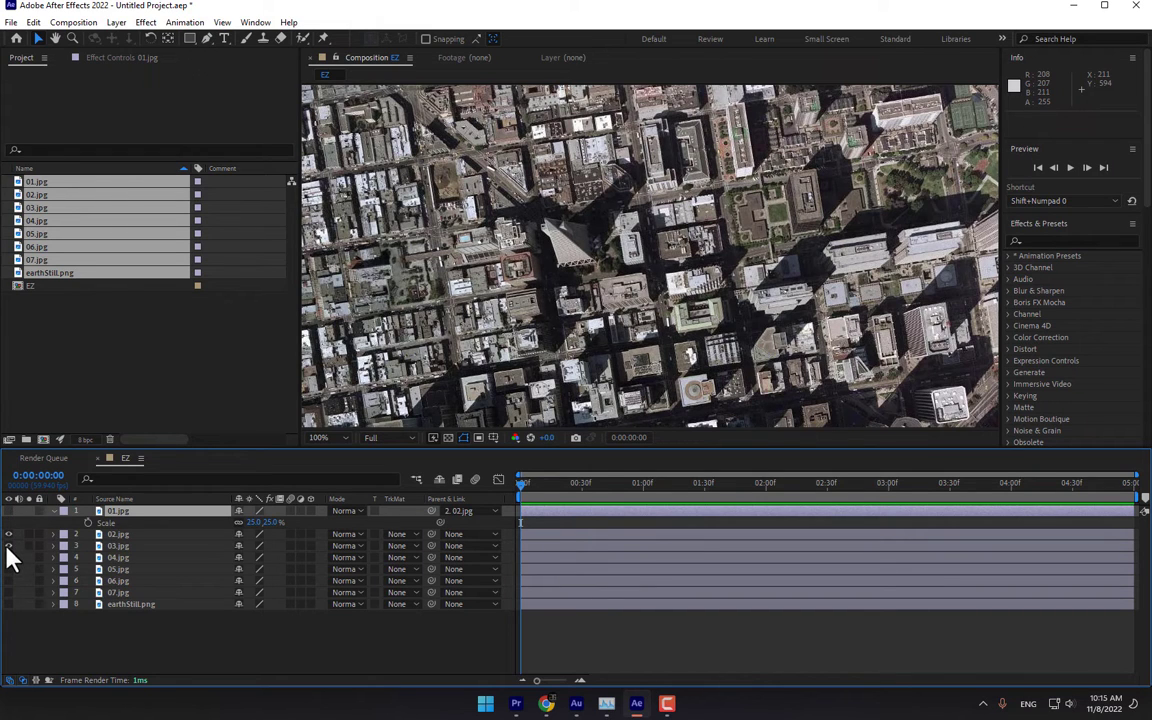
Lower the opacity of the 02.jpg layer to 47%
{"action": "left_click", "coordinate": [140, 540]}
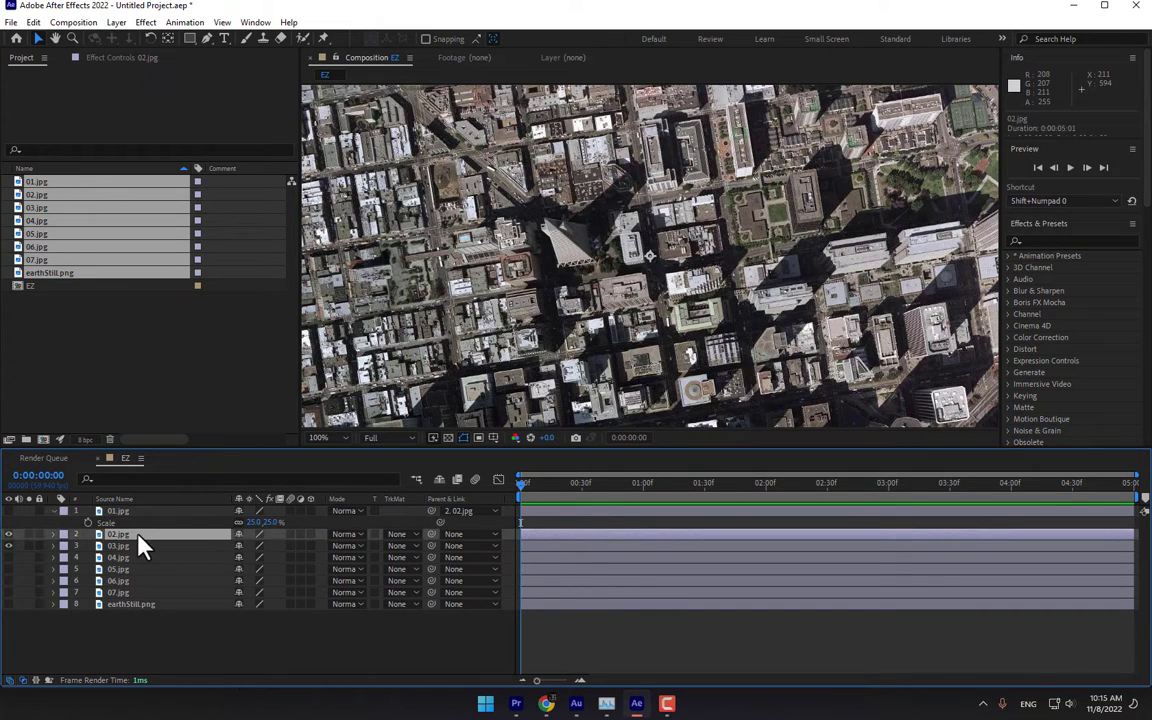
{"action": "key", "text": "t"}
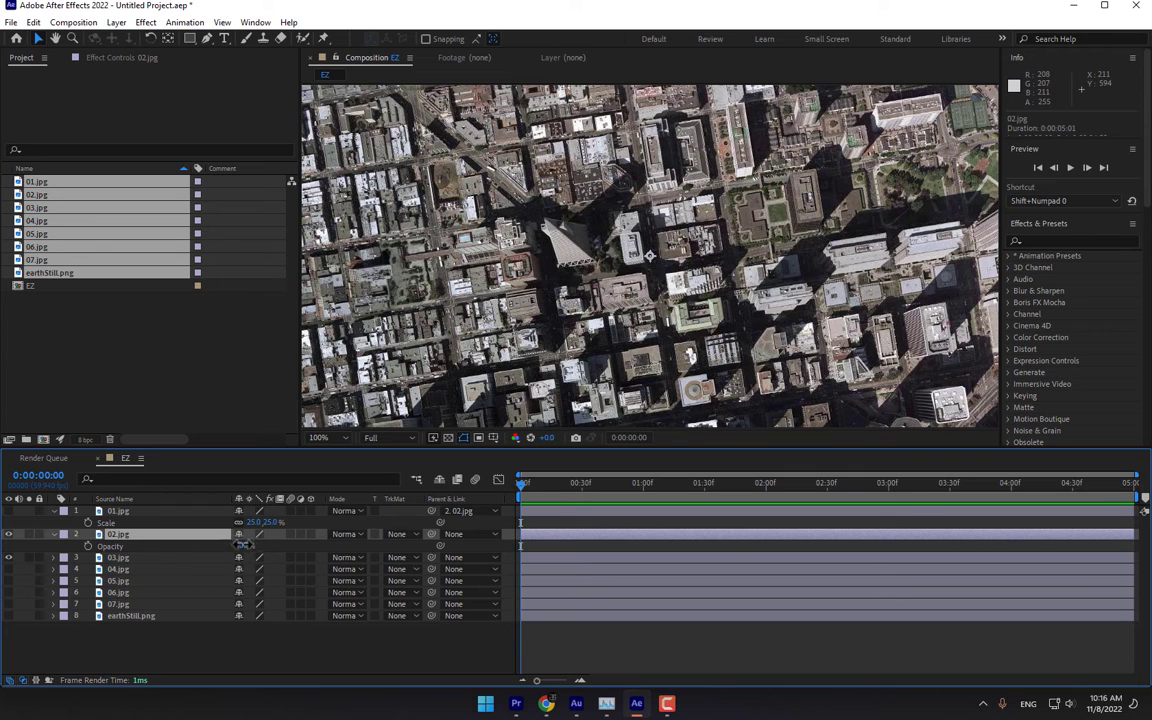
{"action": "left_click_drag", "start_coordinate": [243, 545], "coordinate": [240, 574]}
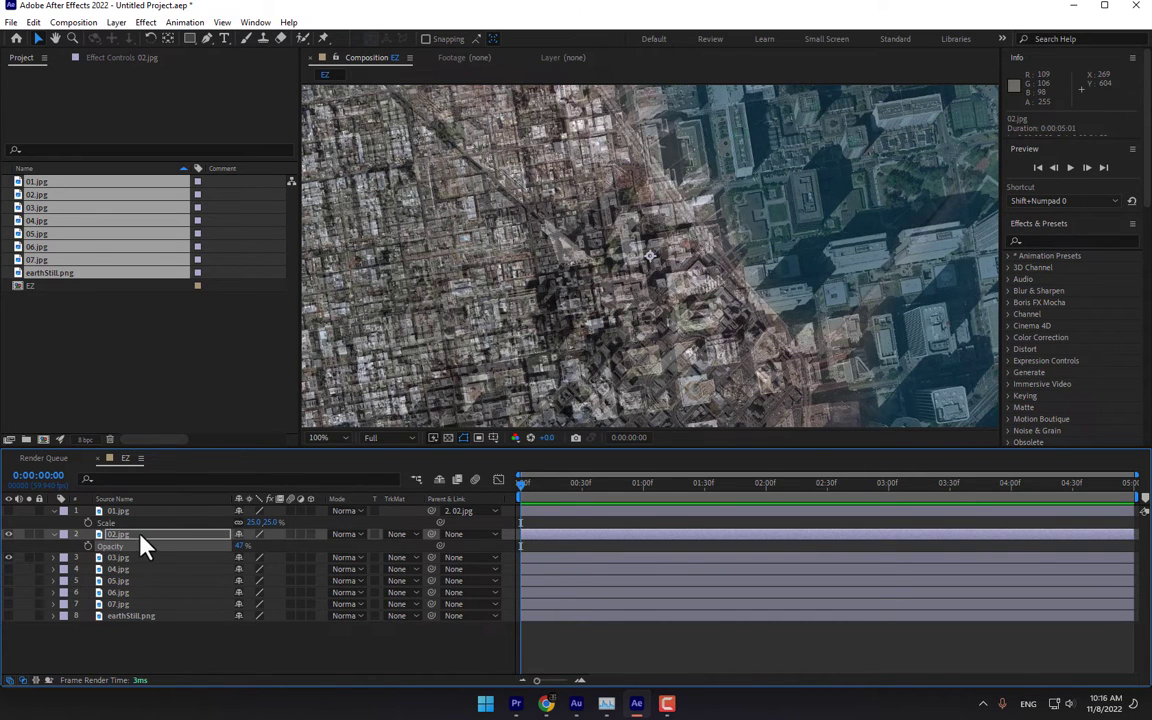
Scale 02.jpg down to 31% and place it roughly over the same city area in 03.jpg, at about 555, 349
{"action": "key", "text": "s"}
{"action": "left_click_drag", "start_coordinate": [278, 547], "coordinate": [239, 547]}
{"action": "scroll", "coordinate": [490, 334], "scroll_direction": "up", "scroll_amount": 1}
{"action": "left_click_drag", "start_coordinate": [492, 333], "coordinate": [524, 281]}
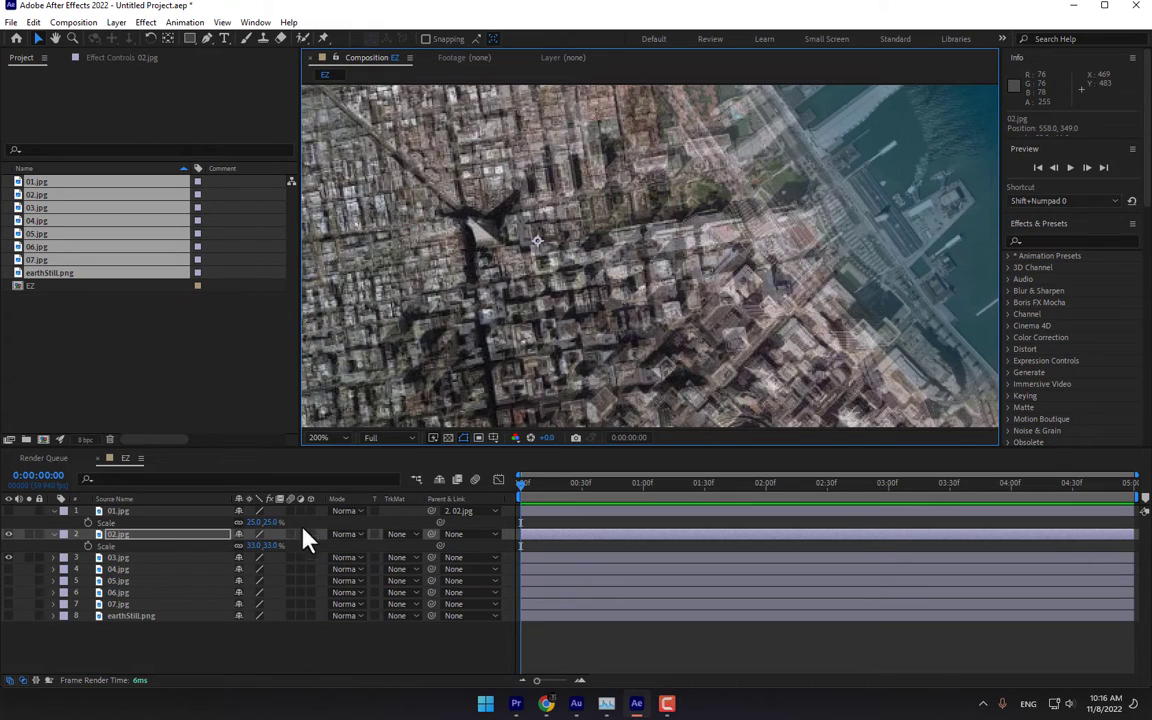
{"action": "left_click_drag", "start_coordinate": [268, 547], "coordinate": [263, 547]}
{"action": "left_click_drag", "start_coordinate": [512, 278], "coordinate": [509, 286]}
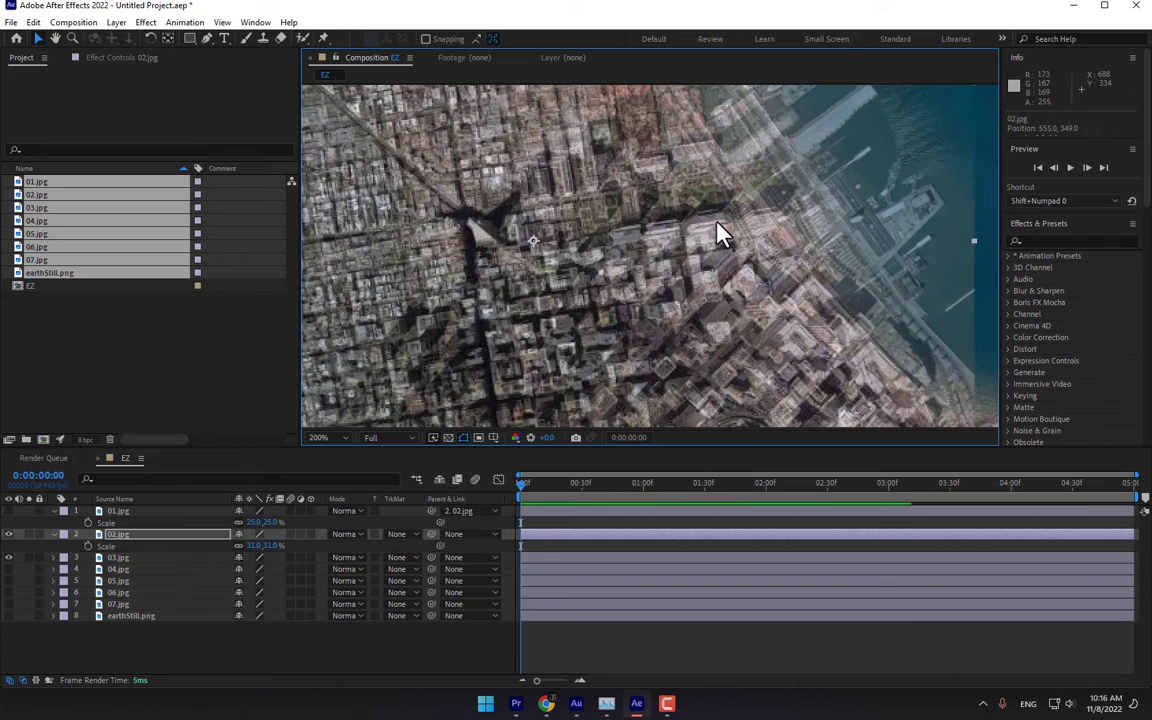
Refine 02.jpg's match with 03.jpg along the piers, scaling it to 25.2% and positioning it at about 546.5, 345
{"action": "scroll", "coordinate": [716, 219], "scroll_direction": "down", "scroll_amount": 1}
{"action": "left_click_drag", "start_coordinate": [745, 232], "coordinate": [661, 232]}
{"action": "scroll", "coordinate": [701, 211], "scroll_direction": "up", "scroll_amount": 1}
{"action": "scroll", "coordinate": [705, 183], "scroll_direction": "down", "scroll_amount": 1}
{"action": "left_click_drag", "start_coordinate": [265, 547], "coordinate": [232, 547]}
{"action": "left_click_drag", "start_coordinate": [637, 343], "coordinate": [633, 344]}
{"action": "scroll", "coordinate": [632, 338], "scroll_direction": "up", "scroll_amount": 1}
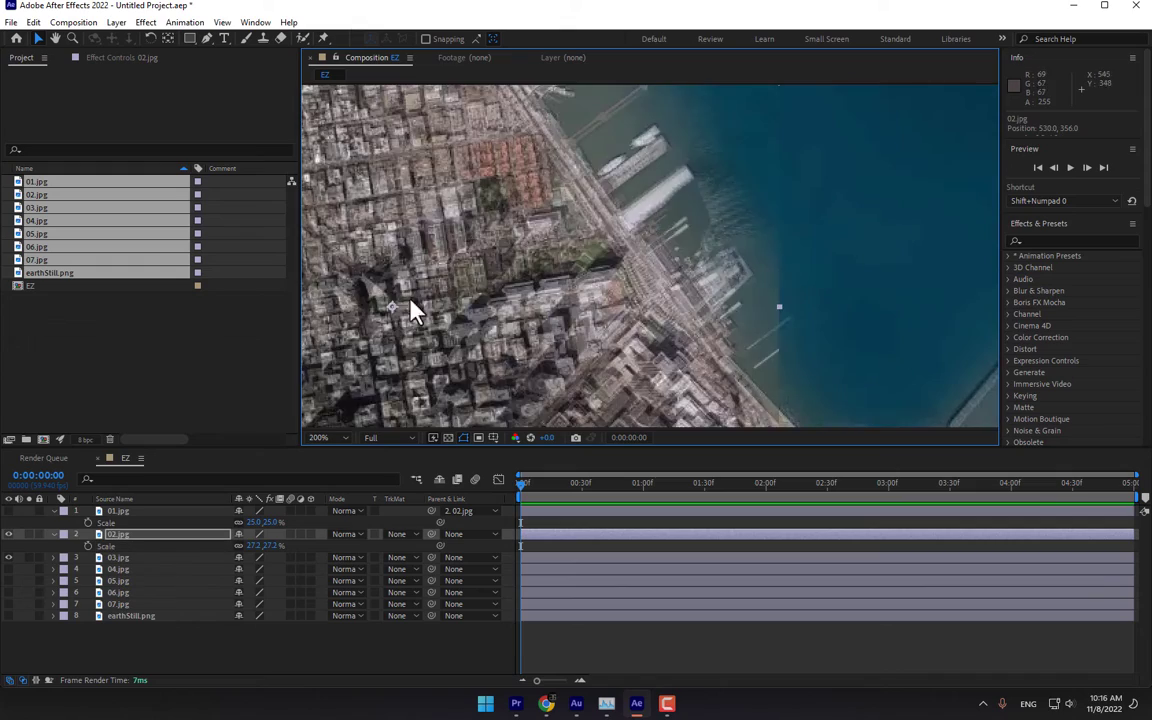
{"action": "left_click_drag", "start_coordinate": [408, 306], "coordinate": [434, 291]}
{"action": "left_click_drag", "start_coordinate": [267, 547], "coordinate": [249, 547]}
{"action": "scroll", "coordinate": [558, 378], "scroll_direction": "down", "scroll_amount": 2}
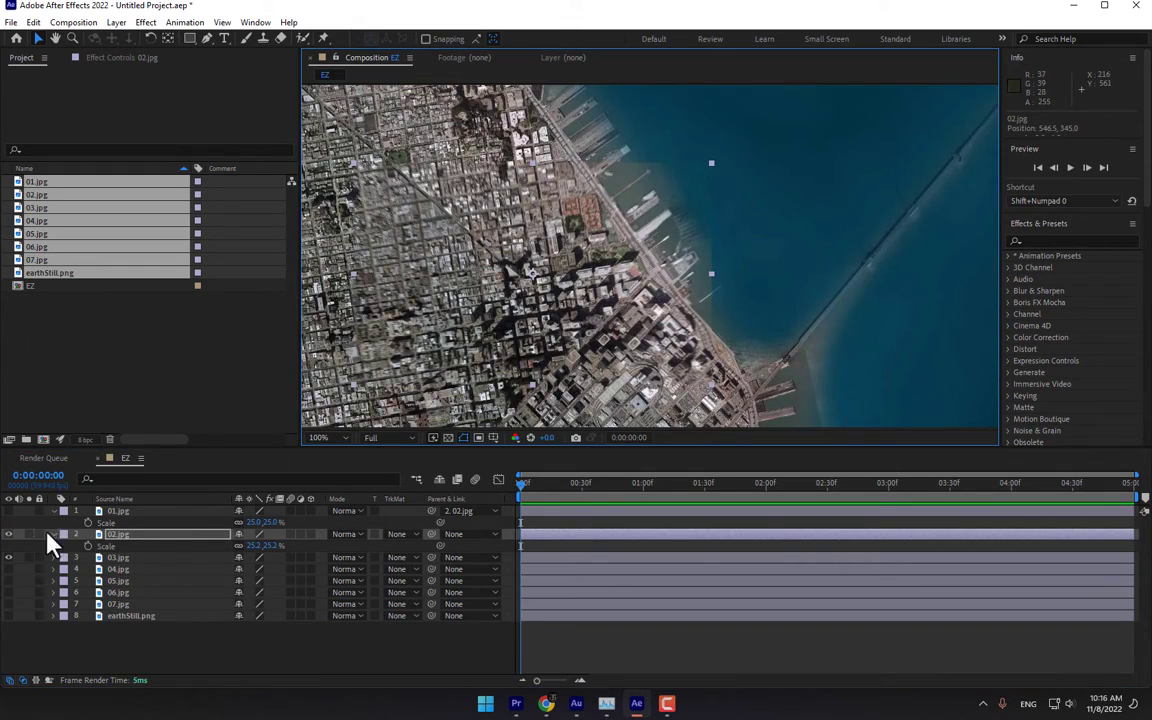
Parent 02.jpg to 03.jpg, with 02.jpg hidden and 04.jpg shown
{"action": "left_click_drag", "start_coordinate": [431, 534], "coordinate": [120, 569]}
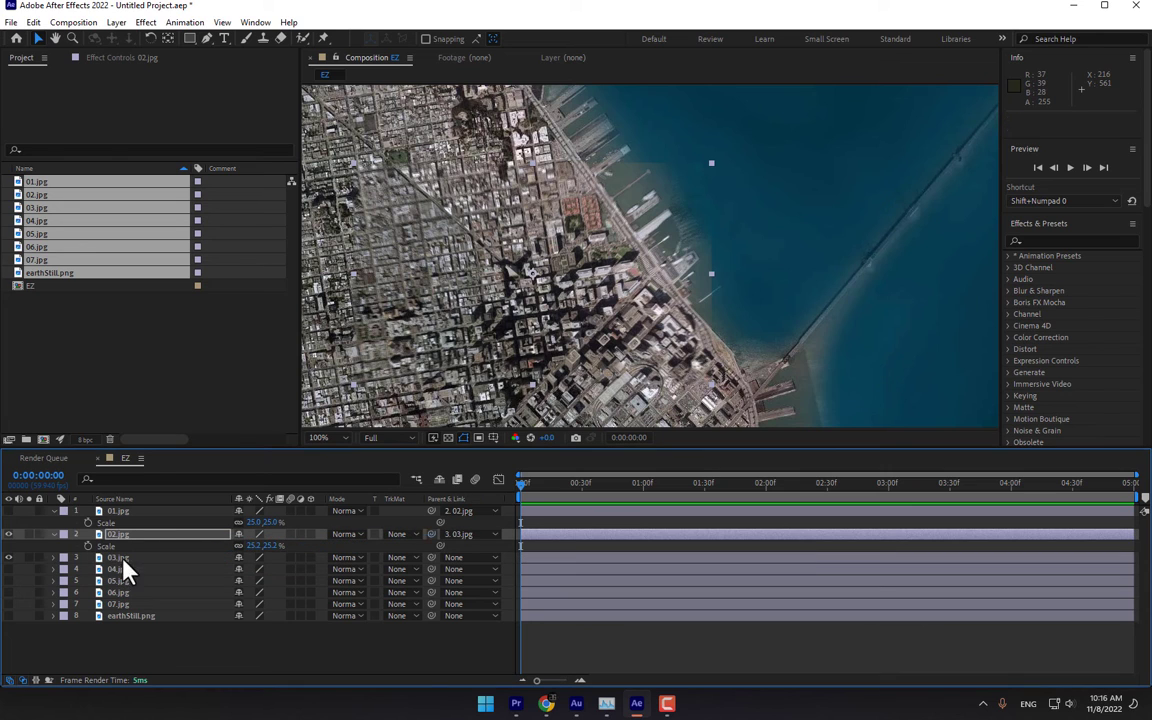
{"action": "left_click", "coordinate": [8, 534]}
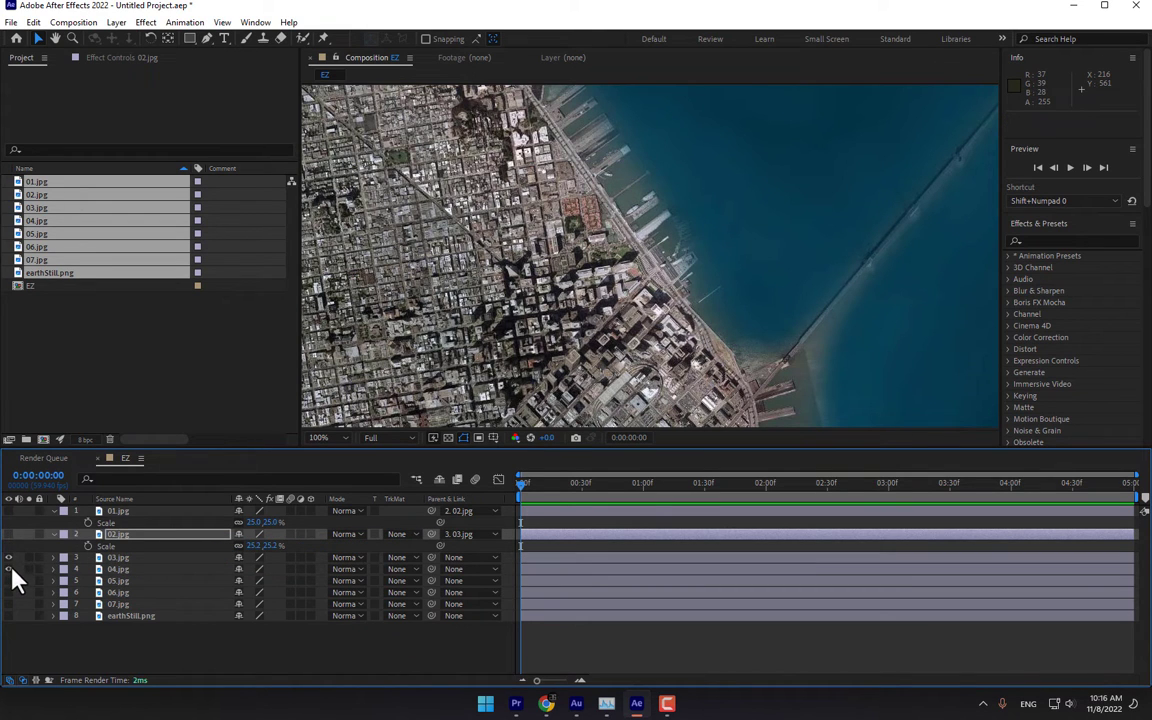
Lower the opacity of the 03.jpg layer to 54%
{"action": "left_click", "coordinate": [111, 559]}
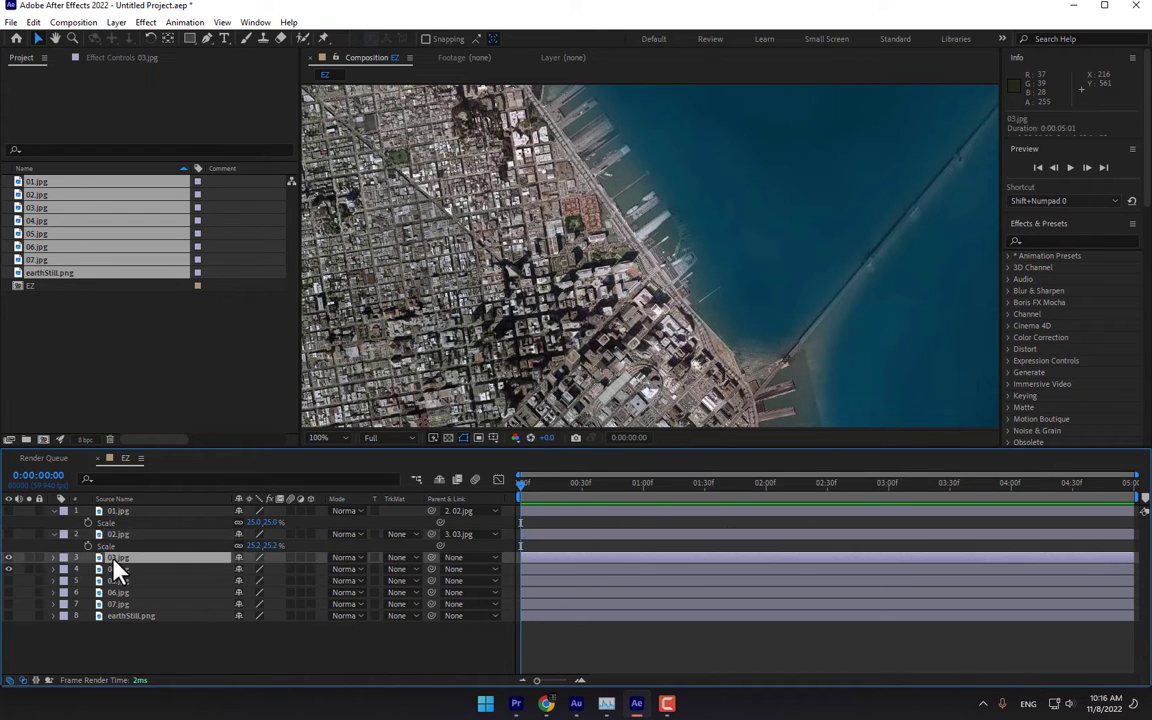
{"action": "key", "text": "t"}
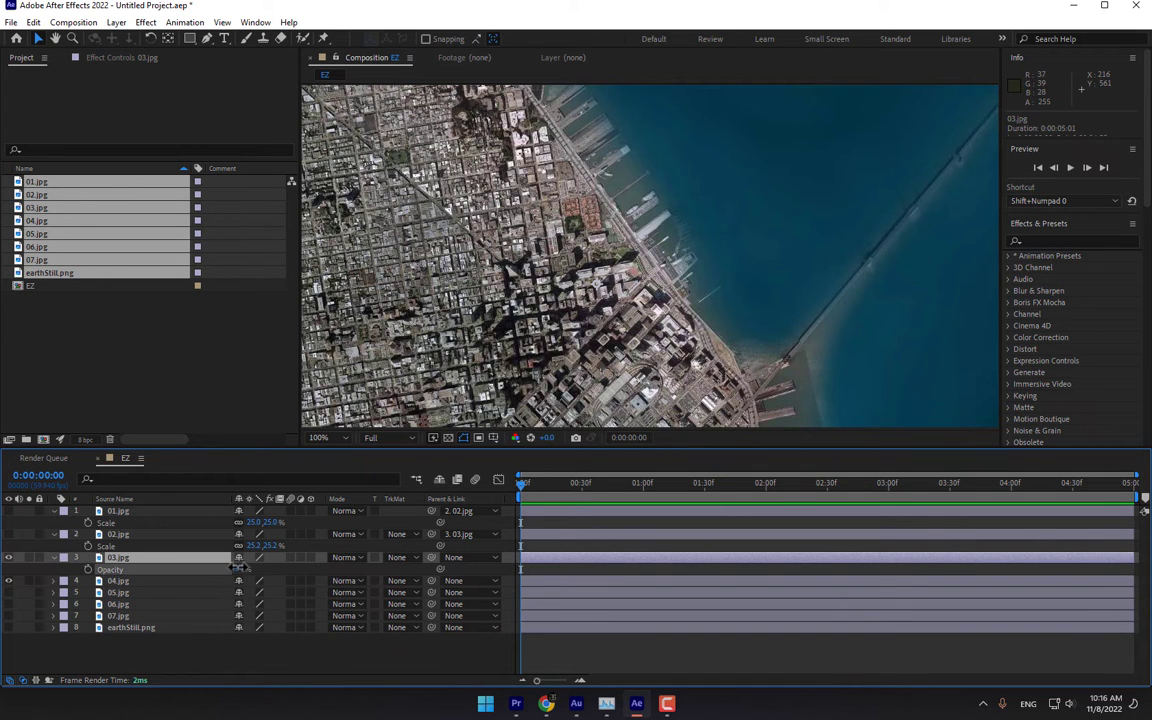
{"action": "left_click_drag", "start_coordinate": [240, 569], "coordinate": [211, 569]}
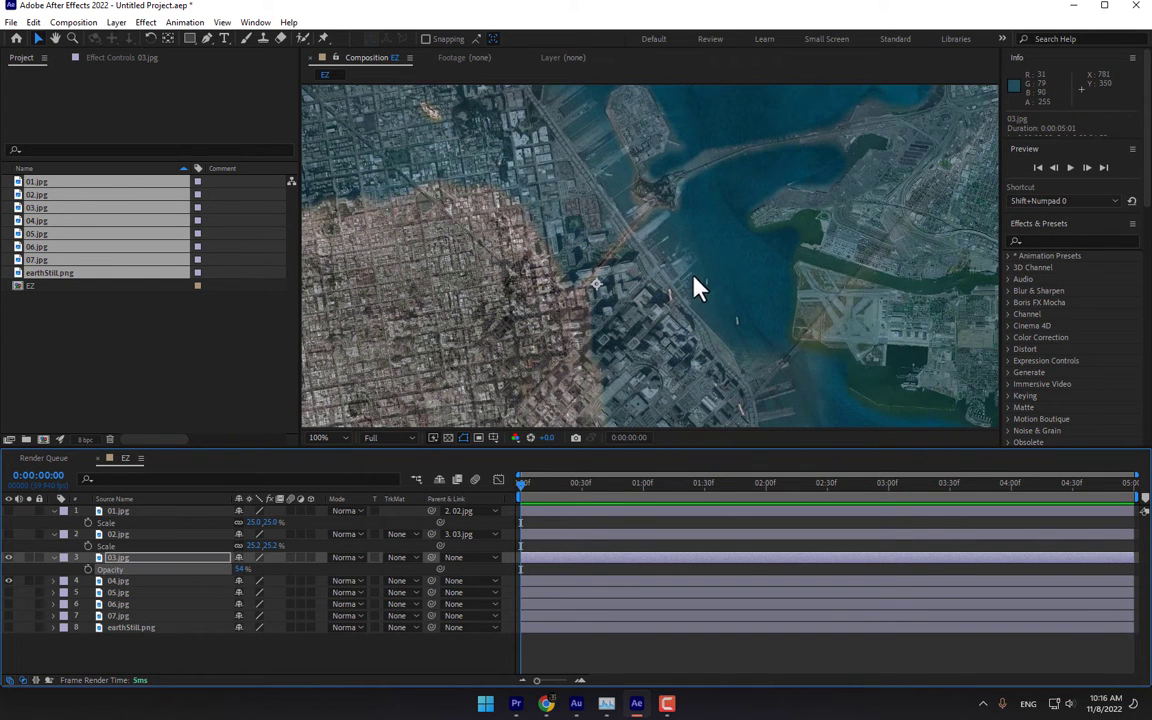
Scale 03.jpg down to 27% and place it over the same peninsula in 04.jpg, at about 530, 355
{"action": "scroll", "coordinate": [564, 276], "scroll_direction": "down", "scroll_amount": 1}
{"action": "left_click_drag", "start_coordinate": [622, 320], "coordinate": [598, 330]}
{"action": "key", "text": "s"}
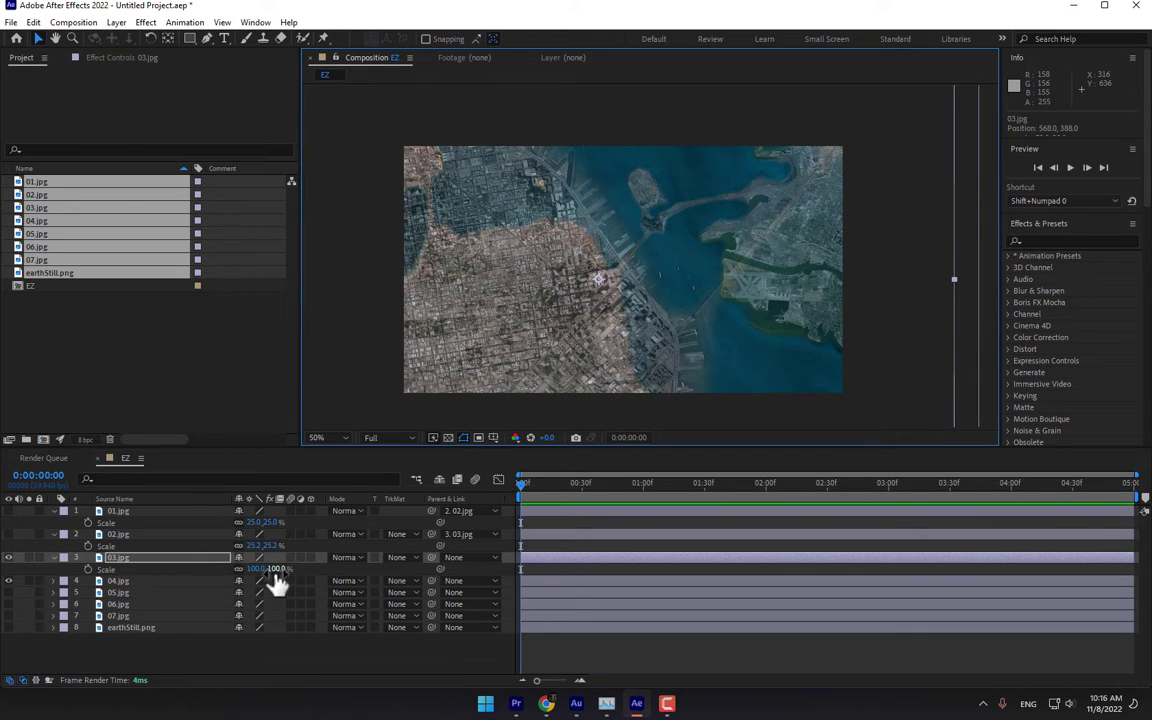
{"action": "left_click_drag", "start_coordinate": [262, 569], "coordinate": [220, 568]}
{"action": "scroll", "coordinate": [612, 286], "scroll_direction": "up", "scroll_amount": 1}
{"action": "mouse_move", "coordinate": [710, 253]}
{"action": "left_mouse_down"}
{"action": "mouse_move", "coordinate": [677, 239]}
{"action": "mouse_move", "coordinate": [688, 246]}
{"action": "left_mouse_up"}
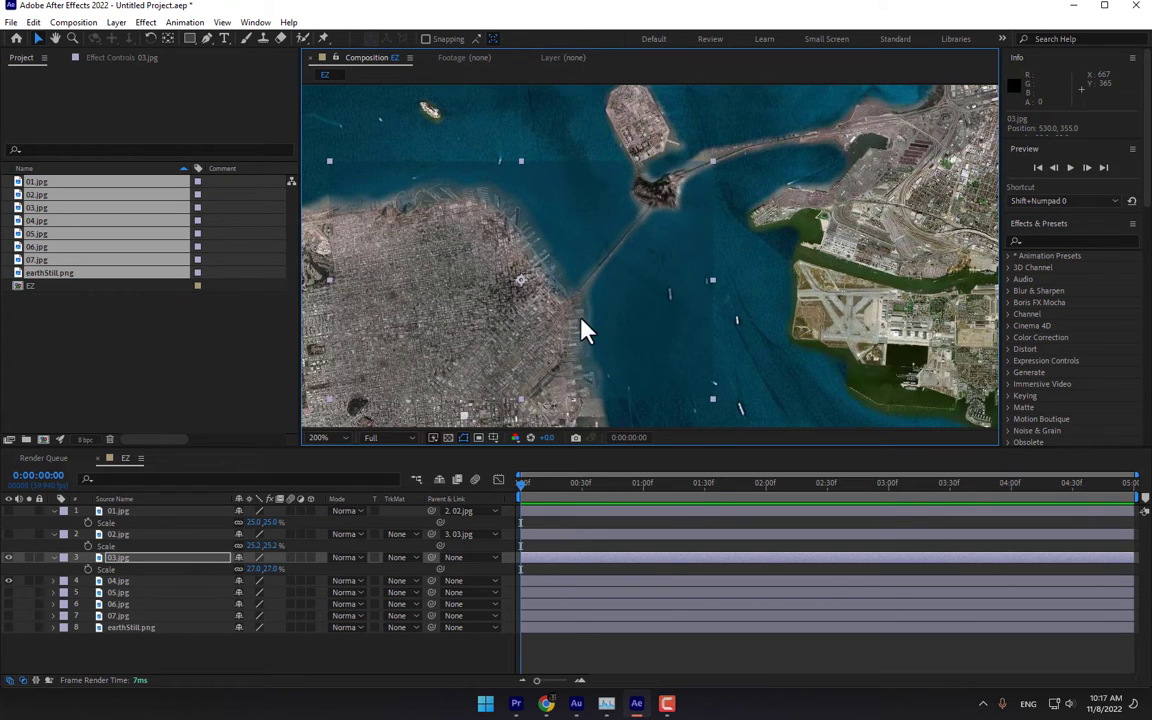
Refine 03.jpg's match with 04.jpg along the bridge and shoreline, scaling it to 25% and positioning it at about 544.5, 345
{"action": "scroll", "coordinate": [588, 320], "scroll_direction": "up", "scroll_amount": 2}
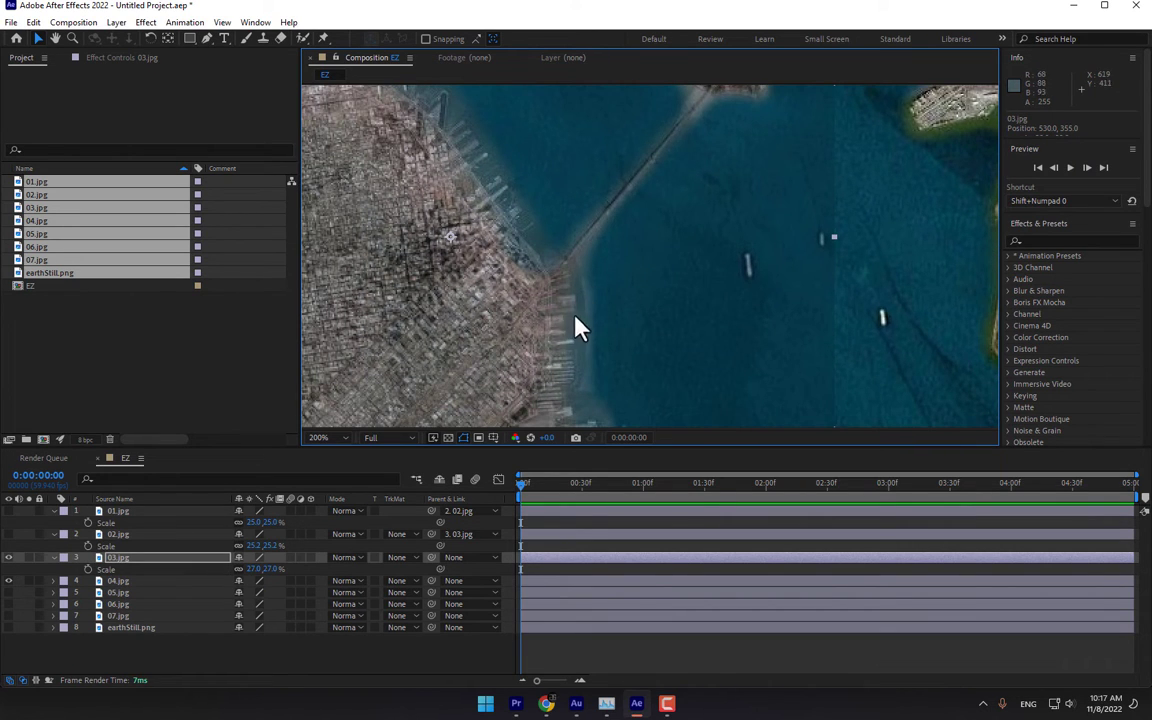
{"action": "left_click_drag", "start_coordinate": [555, 313], "coordinate": [564, 307]}
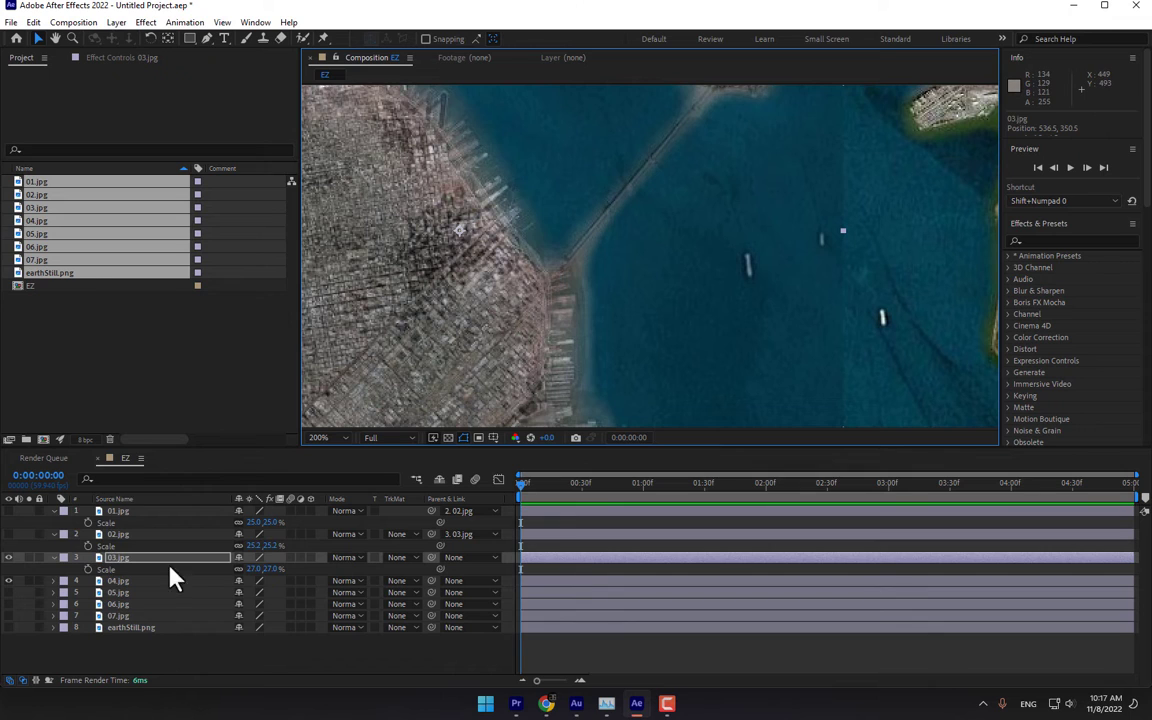
{"action": "left_click_drag", "start_coordinate": [255, 570], "coordinate": [238, 562]}
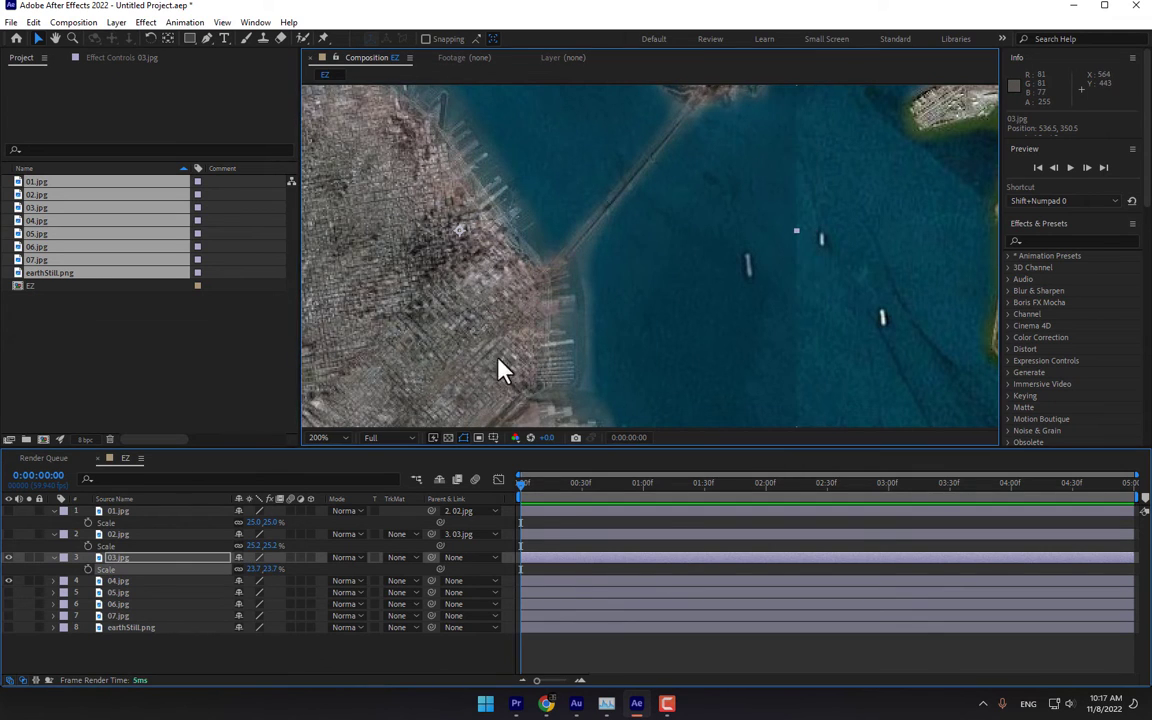
{"action": "left_click_drag", "start_coordinate": [499, 355], "coordinate": [590, 224]}
{"action": "left_click_drag", "start_coordinate": [263, 569], "coordinate": [254, 569]}
{"action": "left_click_drag", "start_coordinate": [609, 288], "coordinate": [604, 317]}
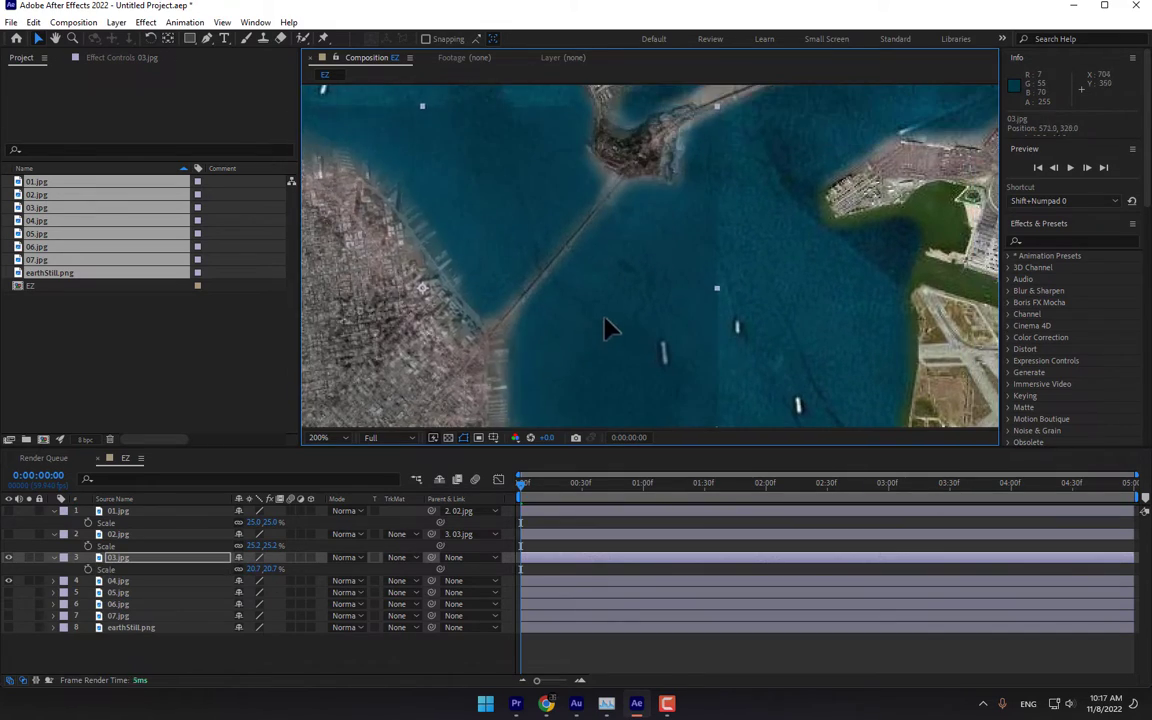
{"action": "left_click_drag", "start_coordinate": [258, 569], "coordinate": [272, 569]}
{"action": "scroll", "coordinate": [490, 360], "scroll_direction": "down", "scroll_amount": 3}
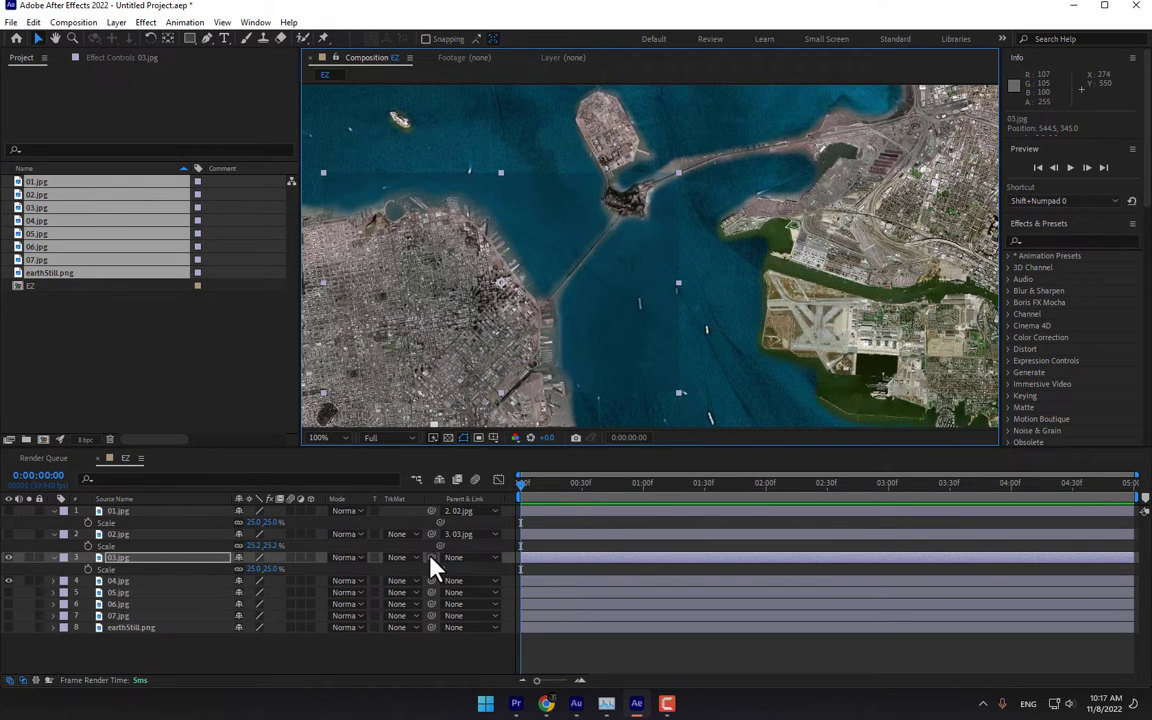
Parent 03.jpg to 04.jpg, with 03.jpg hidden and 05.jpg shown
{"action": "left_click_drag", "start_coordinate": [431, 557], "coordinate": [118, 582]}
{"action": "left_click", "coordinate": [8, 580]}
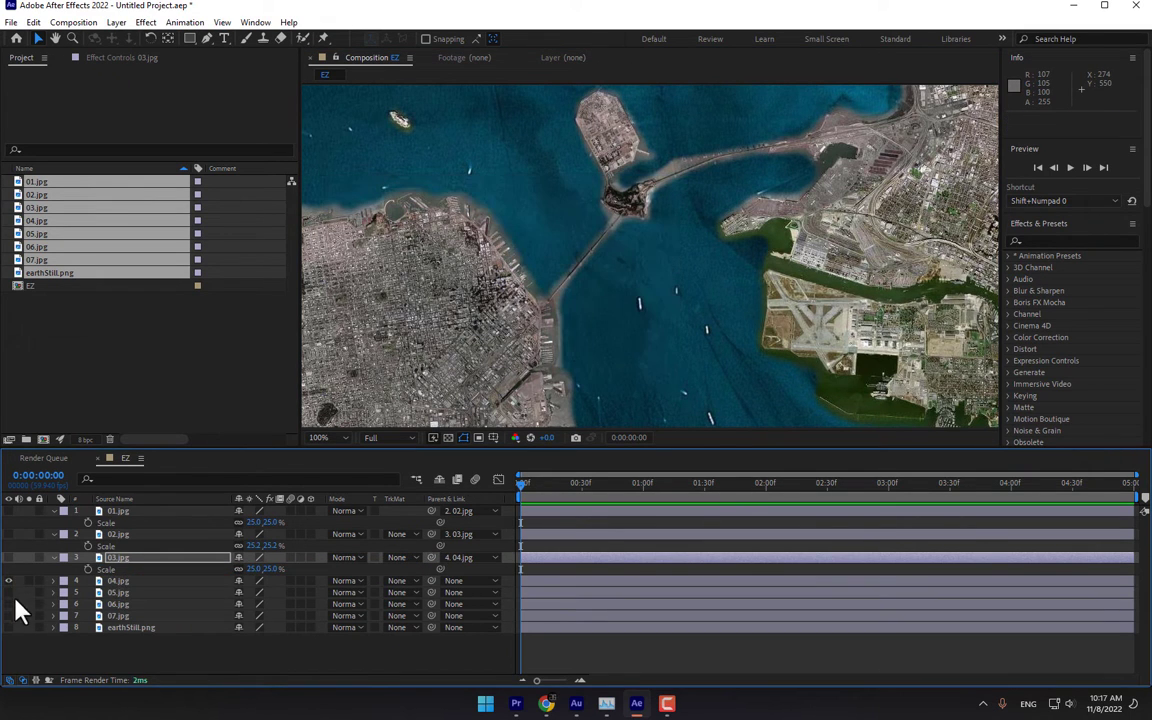
Lower the opacity of the 04.jpg layer to 41%
{"action": "left_click", "coordinate": [128, 584]}
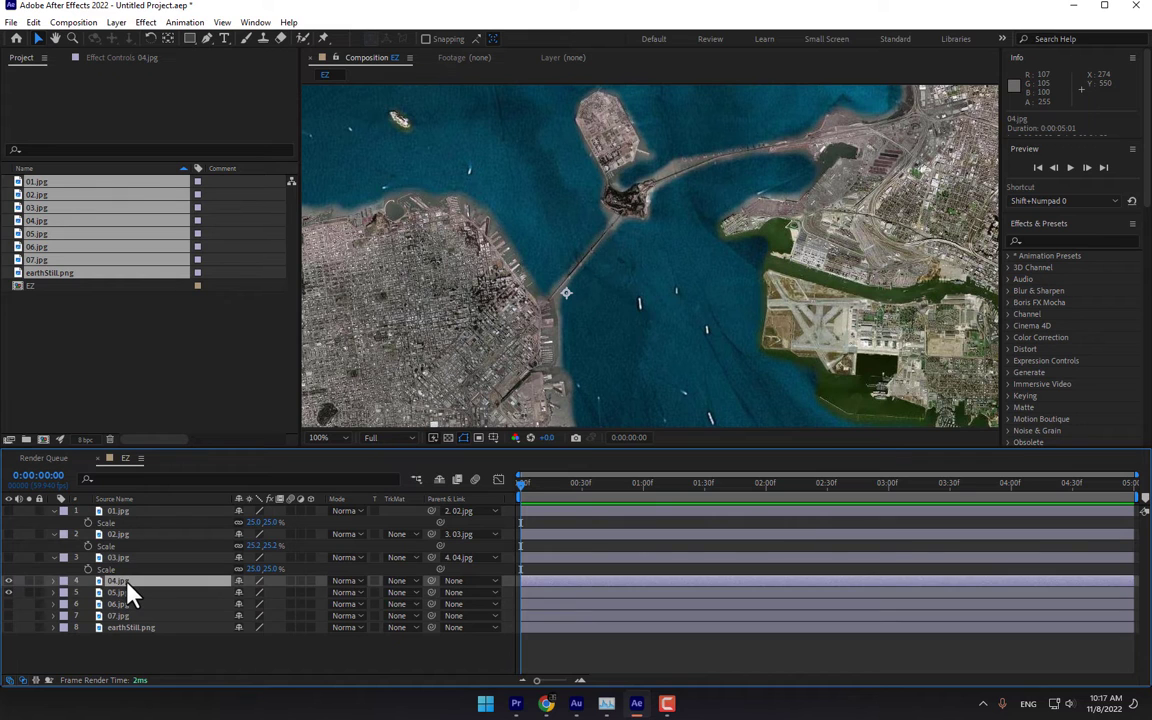
{"action": "key", "text": "t"}
{"action": "left_click_drag", "start_coordinate": [240, 600], "coordinate": [202, 595]}
Scale 04.jpg down to 13% and place it over the San Francisco peninsula in 05.jpg, at about 550, 317
{"action": "left_click", "coordinate": [115, 606]}
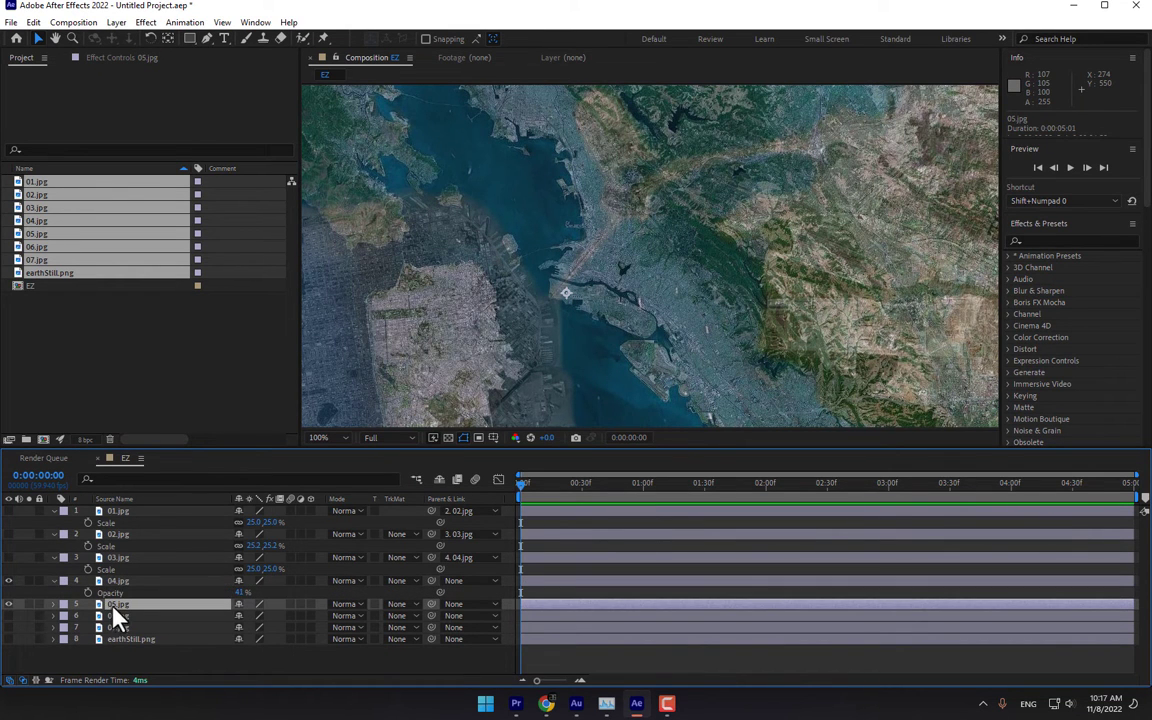
{"action": "left_click", "coordinate": [127, 584]}
{"action": "key", "text": "s"}
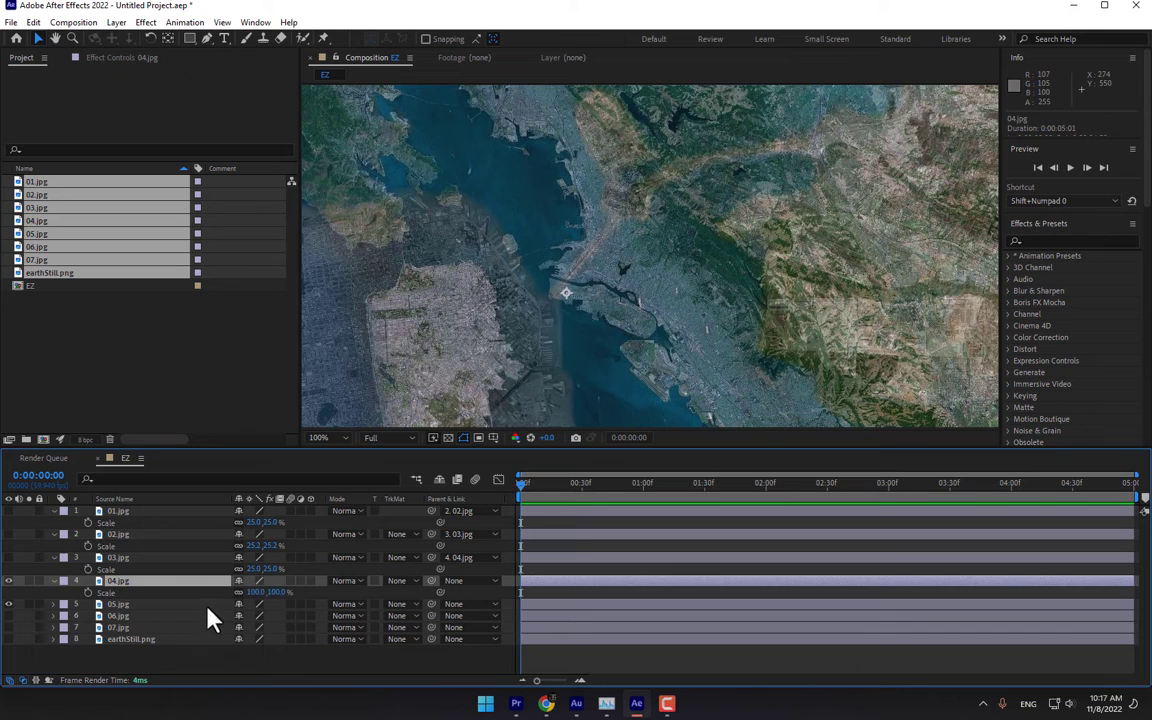
{"action": "left_click_drag", "start_coordinate": [252, 592], "coordinate": [217, 592]}
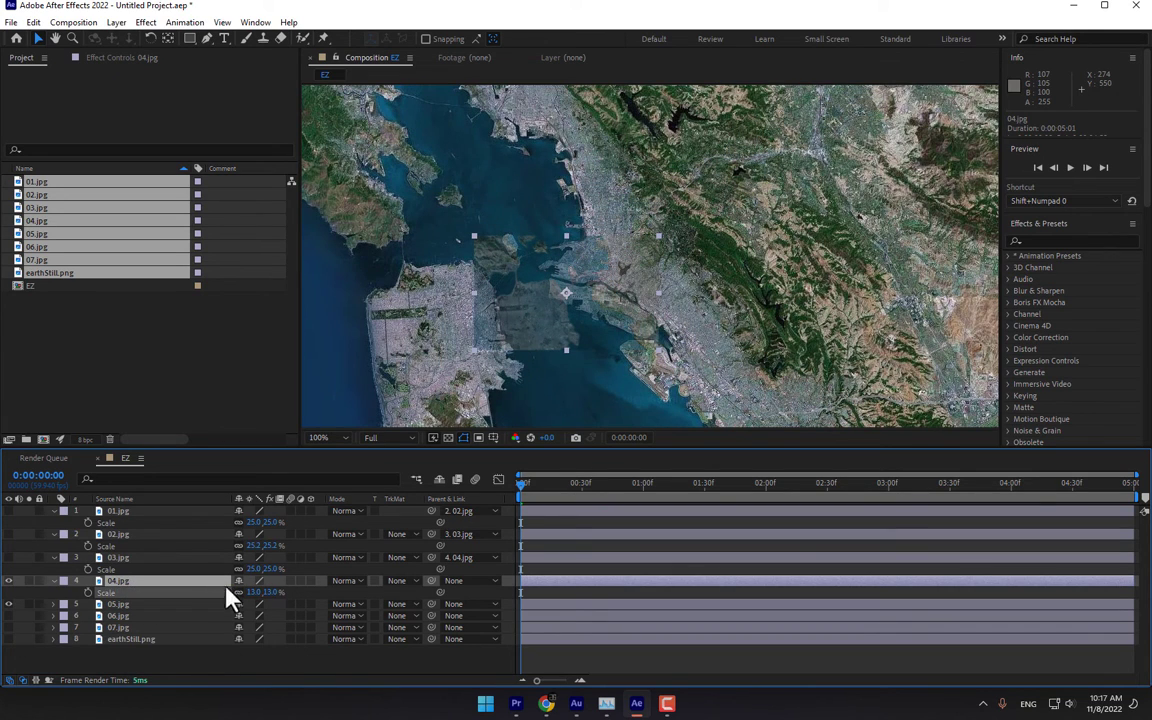
{"action": "left_click_drag", "start_coordinate": [588, 344], "coordinate": [535, 302]}
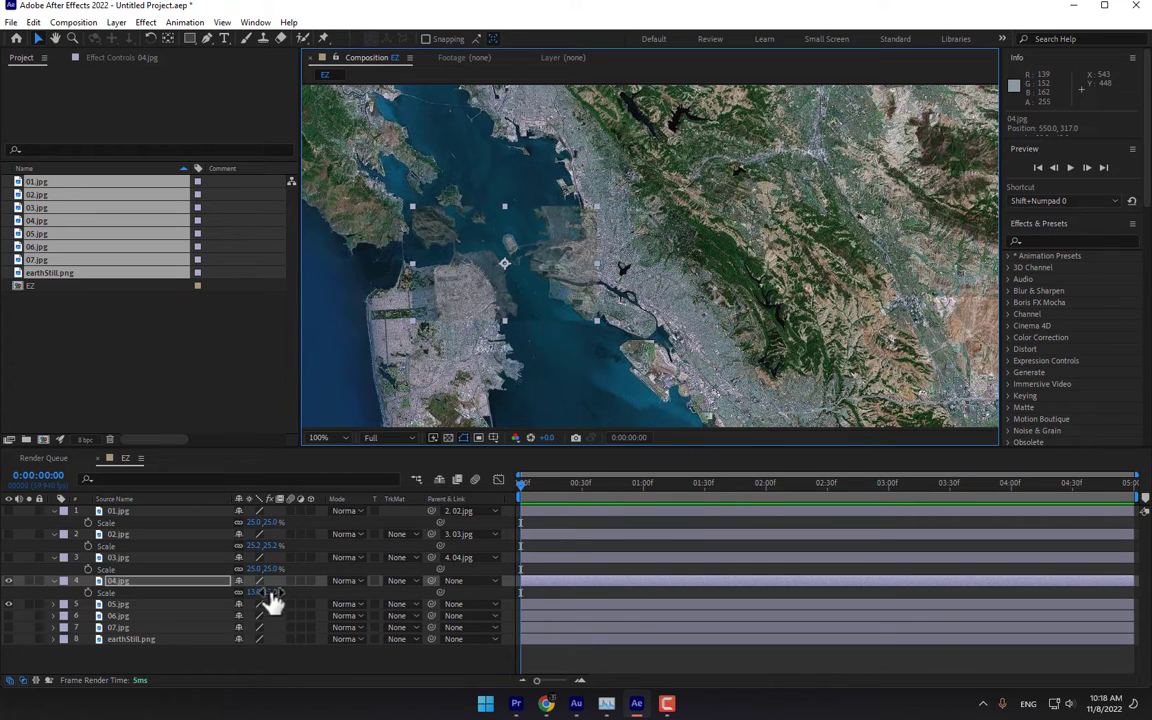
Refine 04.jpg's match with the 05.jpg shoreline, scaling it to 24% and positioning it at about 545, 348
{"action": "left_click_drag", "start_coordinate": [272, 593], "coordinate": [327, 593]}
{"action": "left_click_drag", "start_coordinate": [533, 292], "coordinate": [533, 306]}
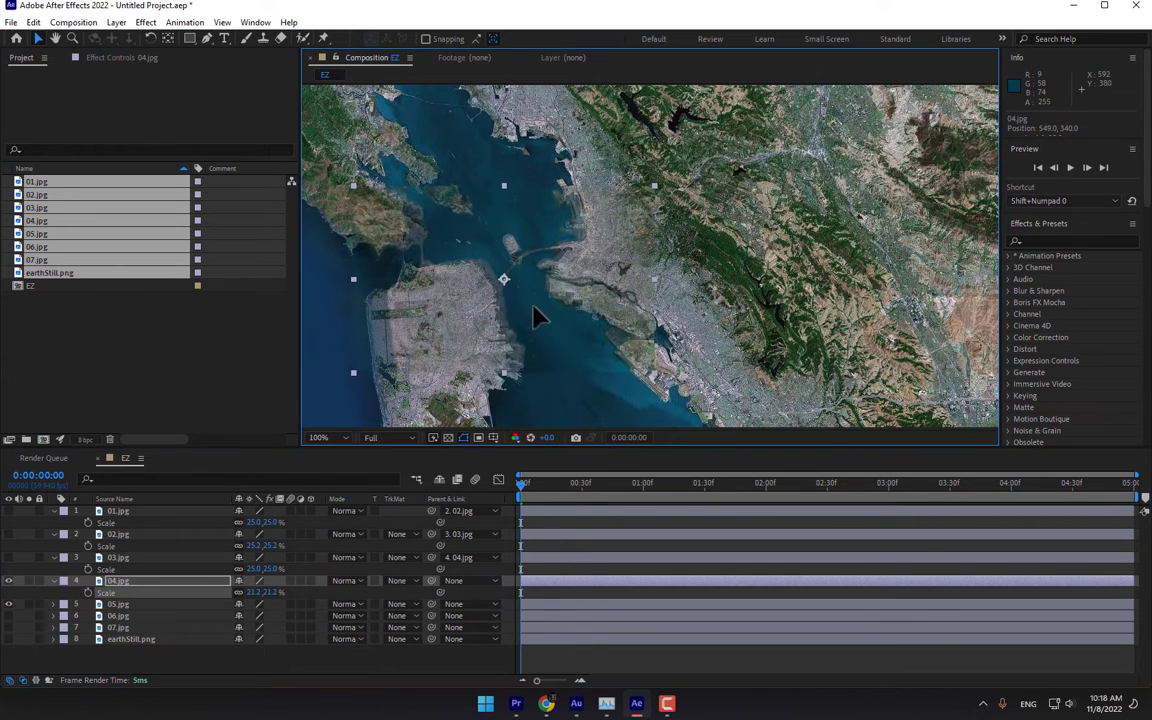
{"action": "key", "text": "Left"}
{"action": "key", "text": "Left"}
{"action": "key", "text": "Left"}
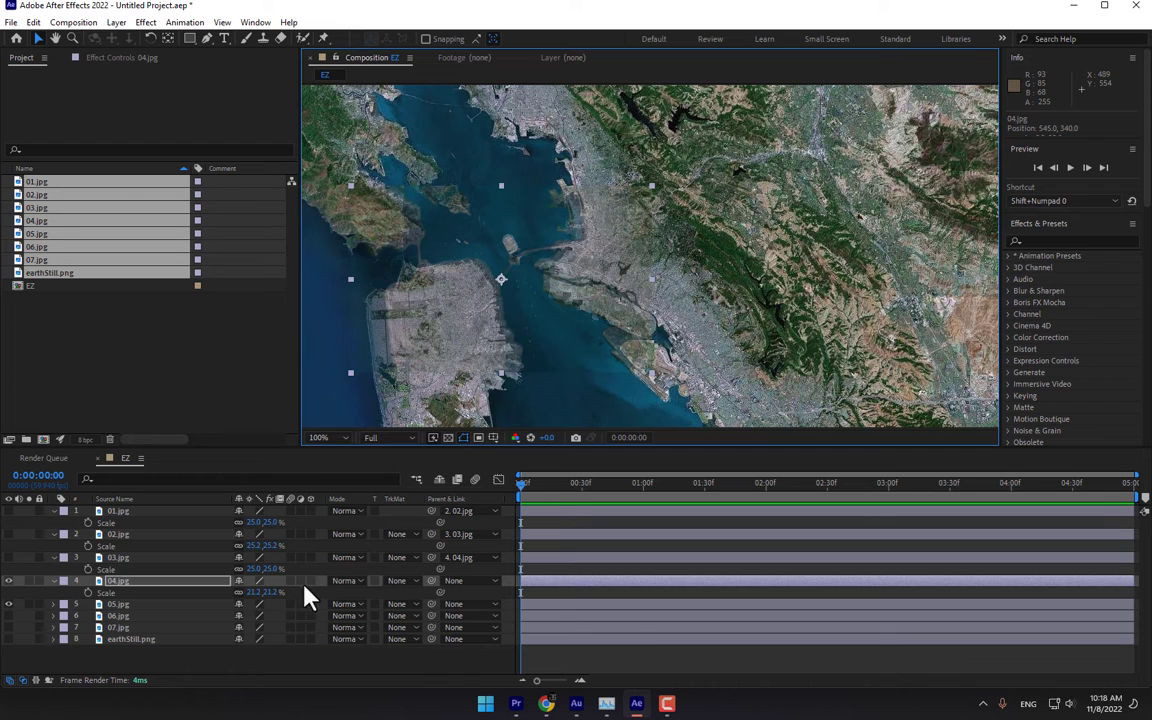
{"action": "left_click_drag", "start_coordinate": [278, 594], "coordinate": [297, 594]}
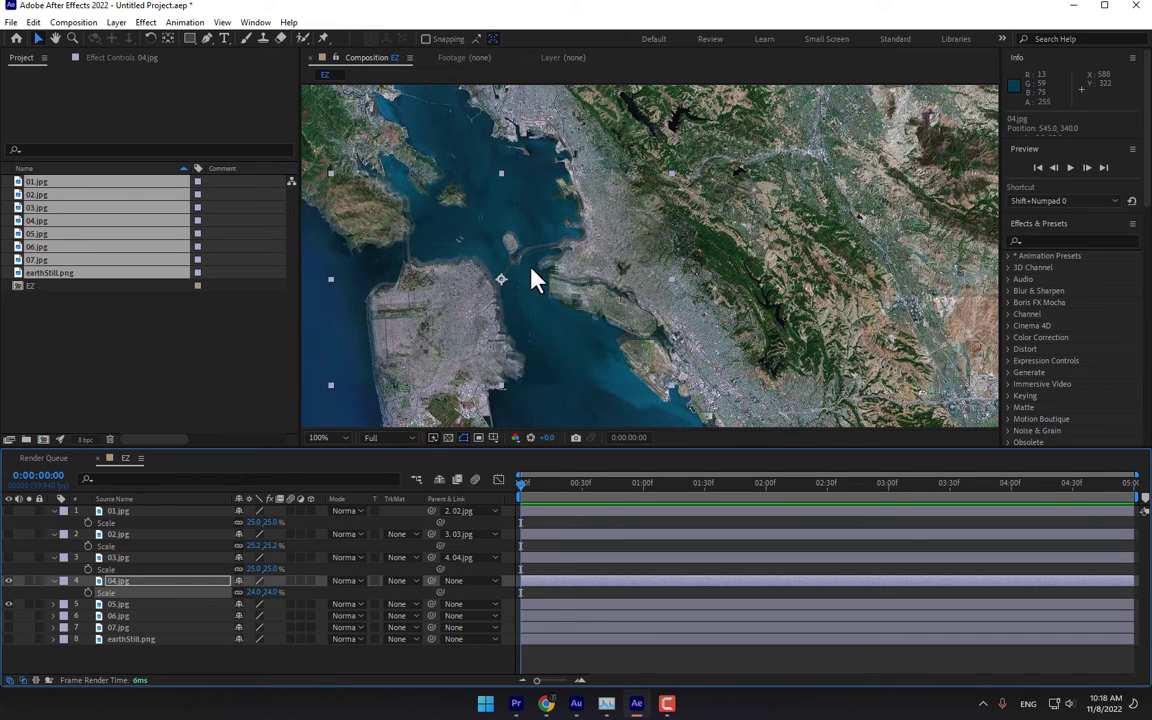
{"action": "left_click_drag", "start_coordinate": [533, 279], "coordinate": [531, 272]}
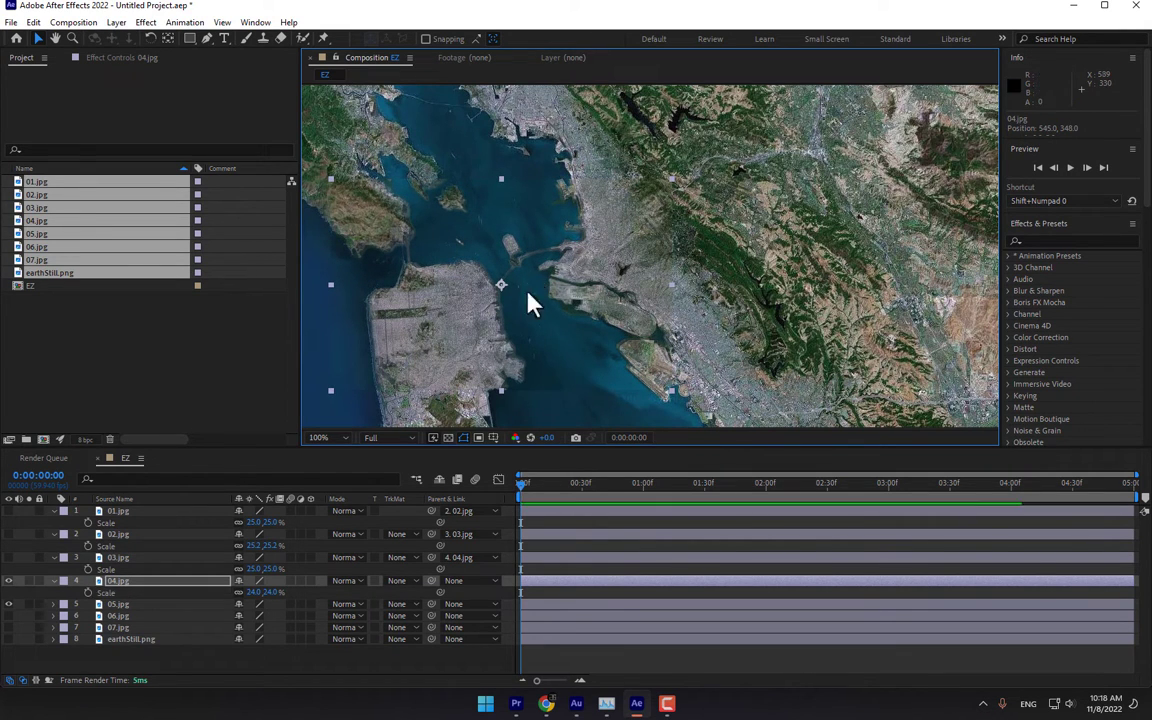
Parent 04.jpg to 05.jpg, with 04.jpg hidden and 06.jpg shown
{"action": "left_click_drag", "start_coordinate": [8, 581], "coordinate": [9, 604]}
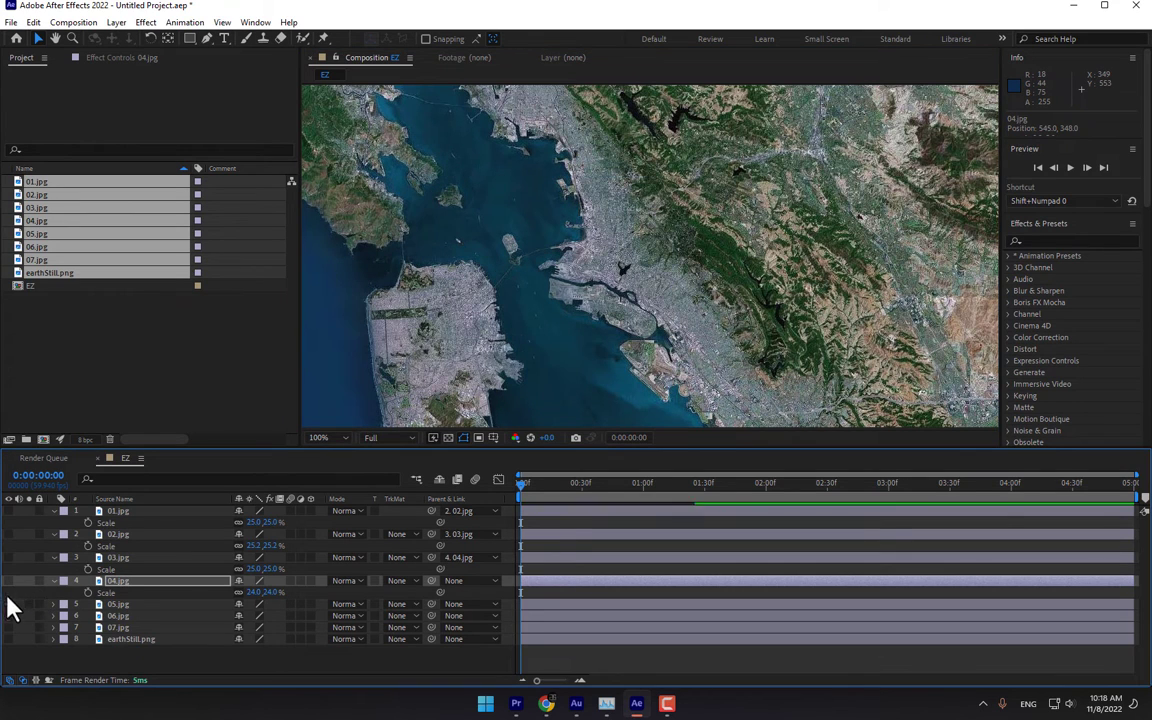
{"action": "left_click_drag", "start_coordinate": [413, 598], "coordinate": [110, 604]}
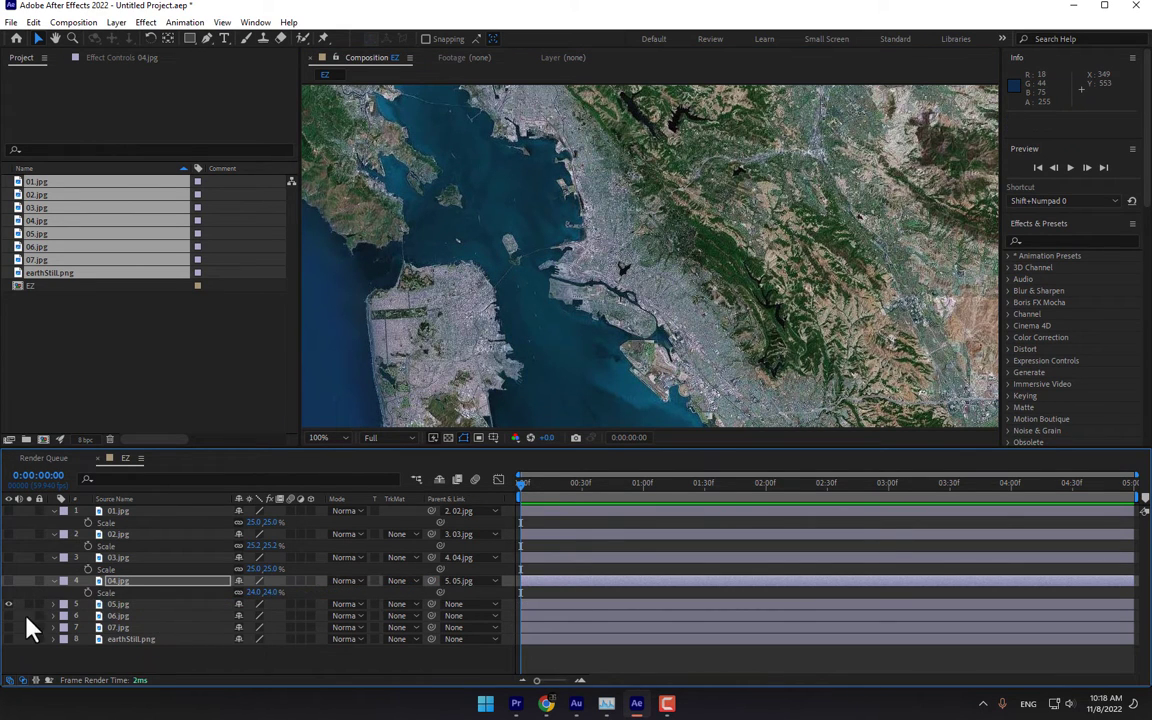
{"action": "left_click", "coordinate": [130, 616]}
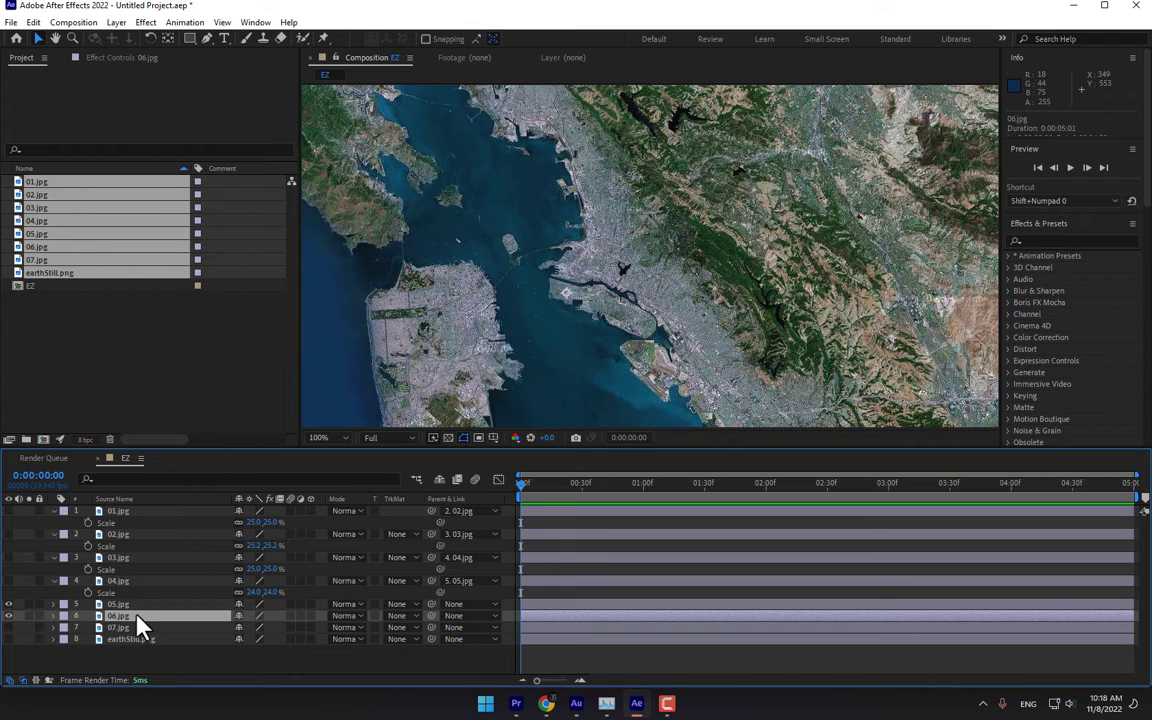
Lower the opacity of the 05.jpg layer to 49%
{"action": "left_click", "coordinate": [141, 605]}
{"action": "key", "text": "t"}
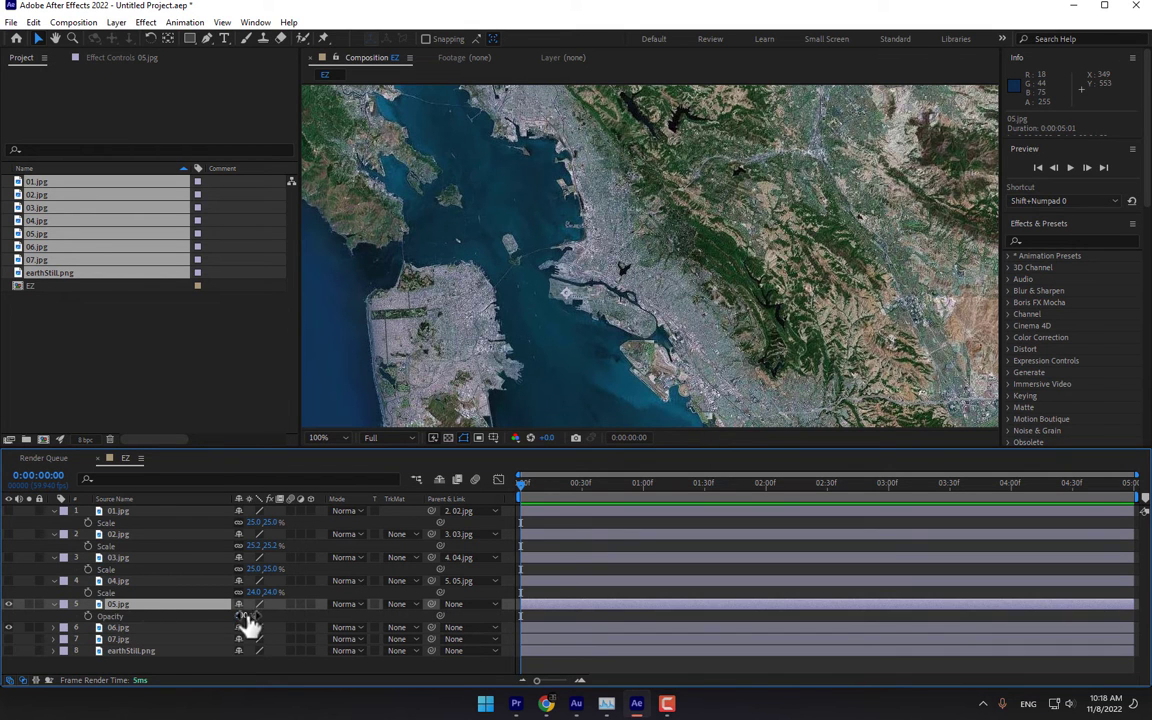
{"action": "left_click_drag", "start_coordinate": [243, 616], "coordinate": [217, 621]}
{"action": "left_click", "coordinate": [105, 613]}
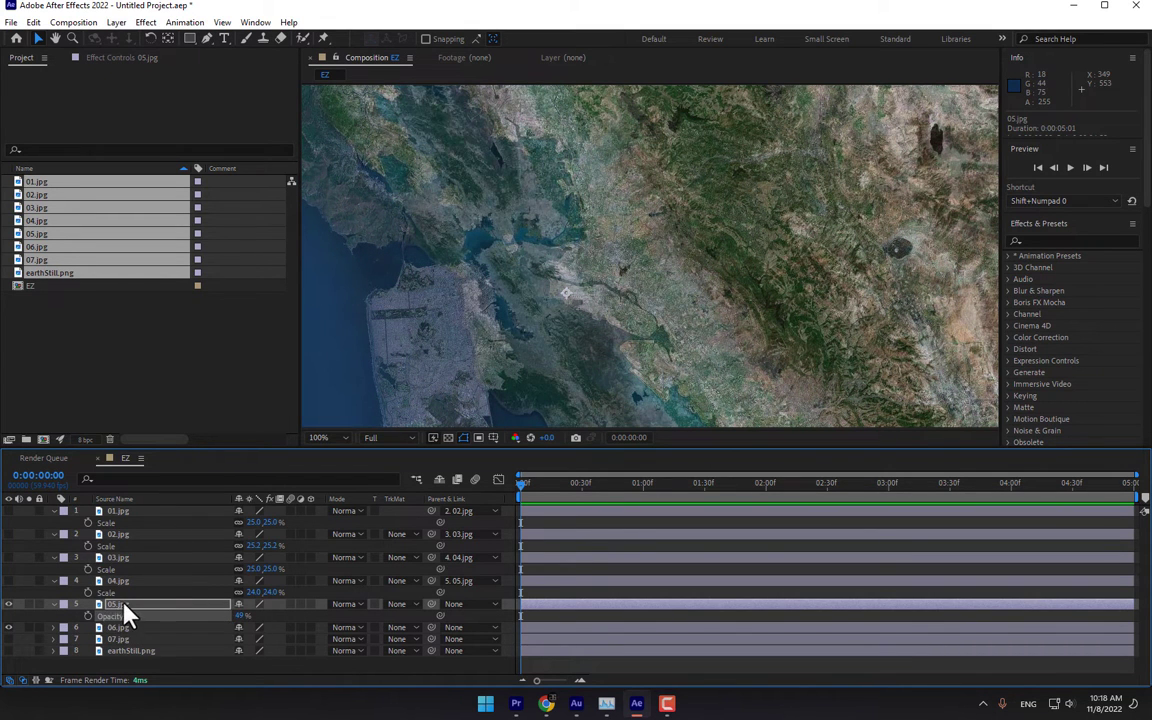
Scale 05.jpg down to 16% and place it over the San Francisco Bay in 06.jpg, at about 530, 360
{"action": "left_click", "coordinate": [123, 605]}
{"action": "key", "text": "comma"}
{"action": "key", "text": "comma"}
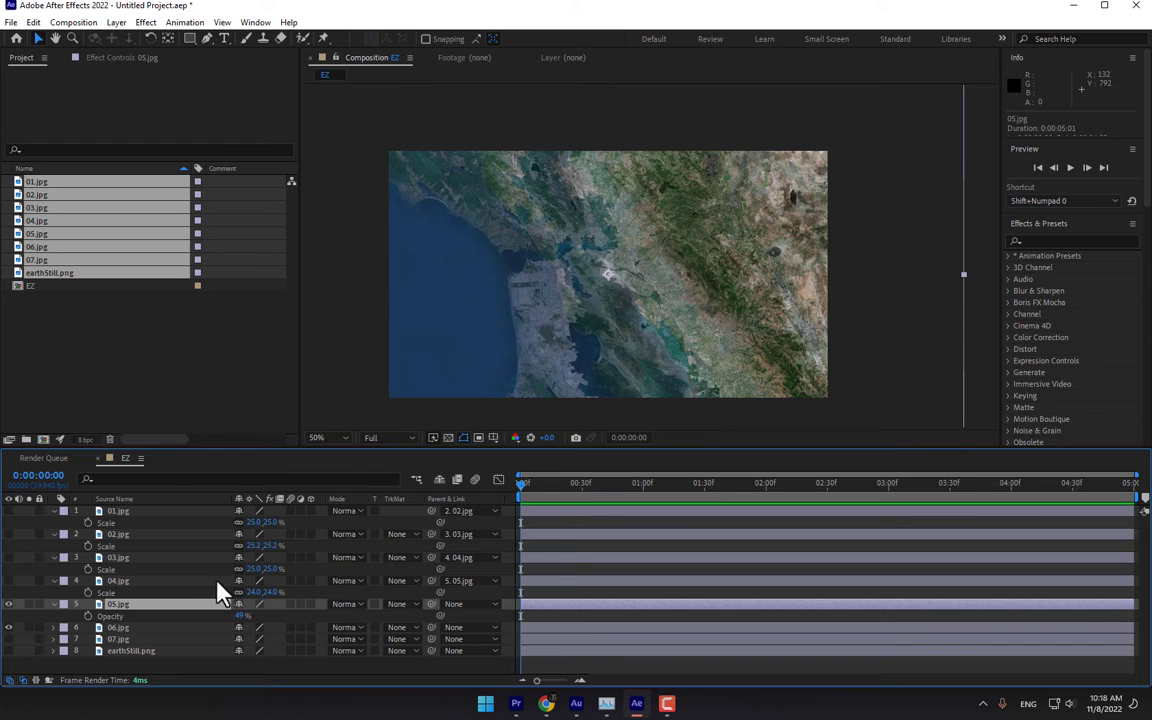
{"action": "key", "text": "s"}
{"action": "left_click_drag", "start_coordinate": [273, 617], "coordinate": [221, 616]}
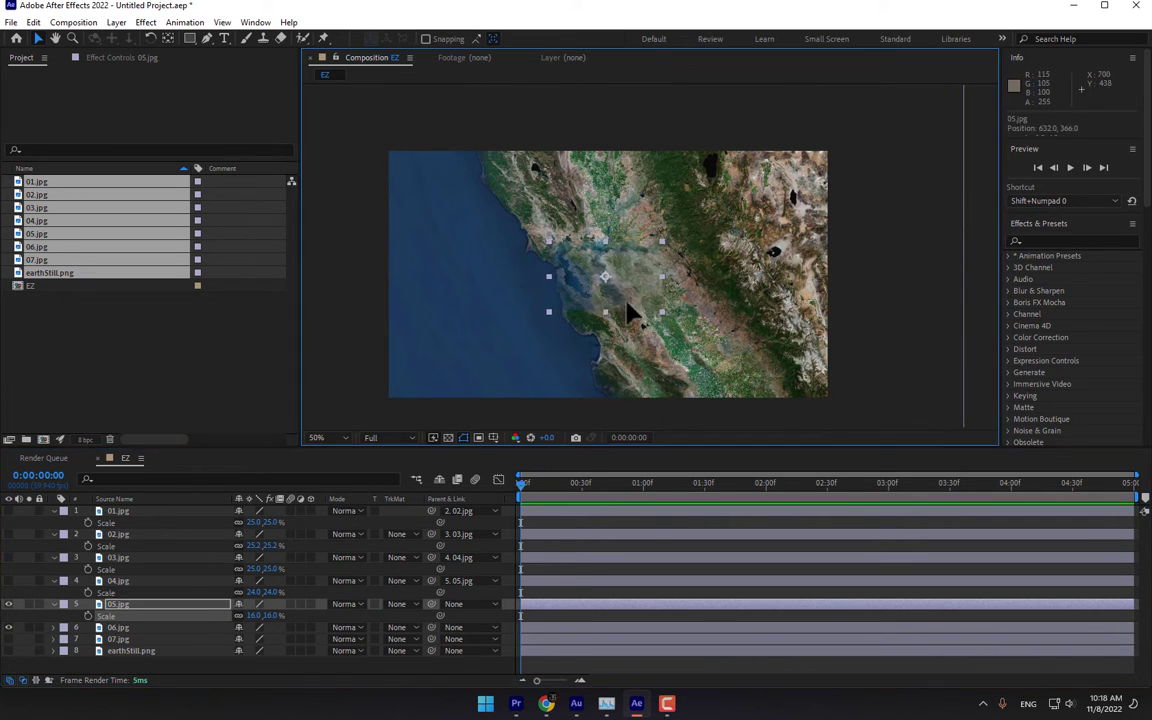
{"action": "left_click_drag", "start_coordinate": [629, 308], "coordinate": [529, 305]}
{"action": "scroll", "coordinate": [593, 299], "scroll_direction": "up", "scroll_amount": 1}
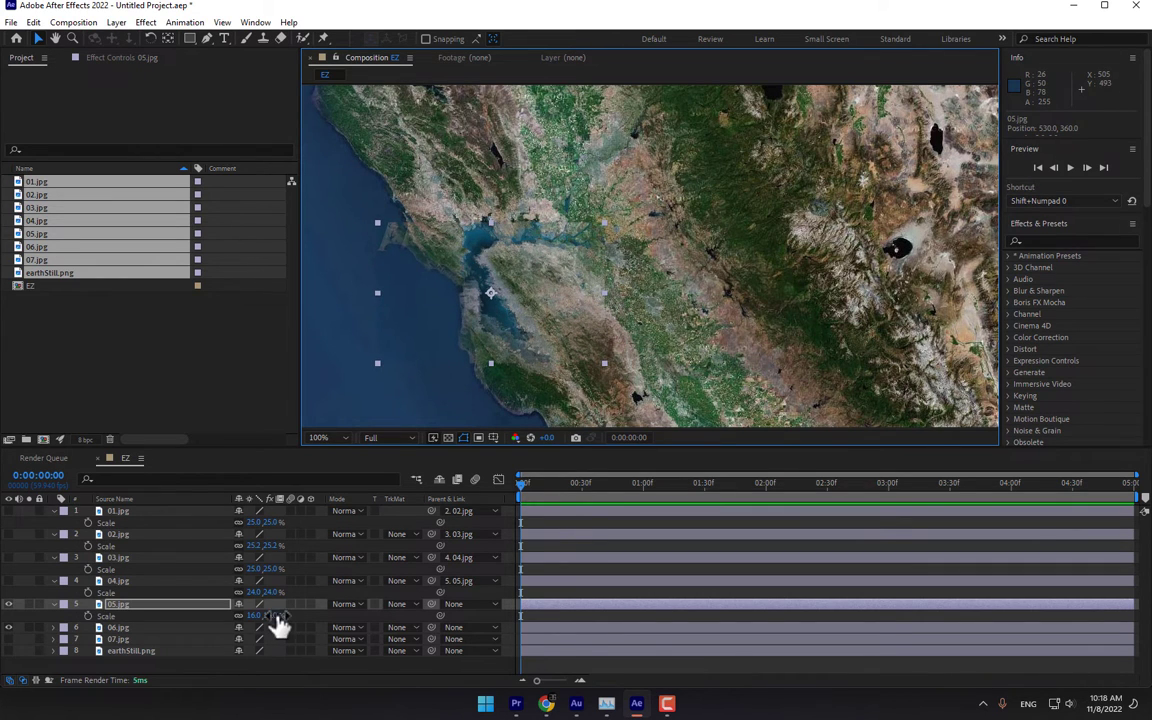
Refine 05.jpg's match with the bay and coastline of 06.jpg, scaling it to 13.8% and nudging its position
{"action": "left_click_drag", "start_coordinate": [278, 617], "coordinate": [288, 617]}
{"action": "left_click_drag", "start_coordinate": [519, 336], "coordinate": [518, 340]}
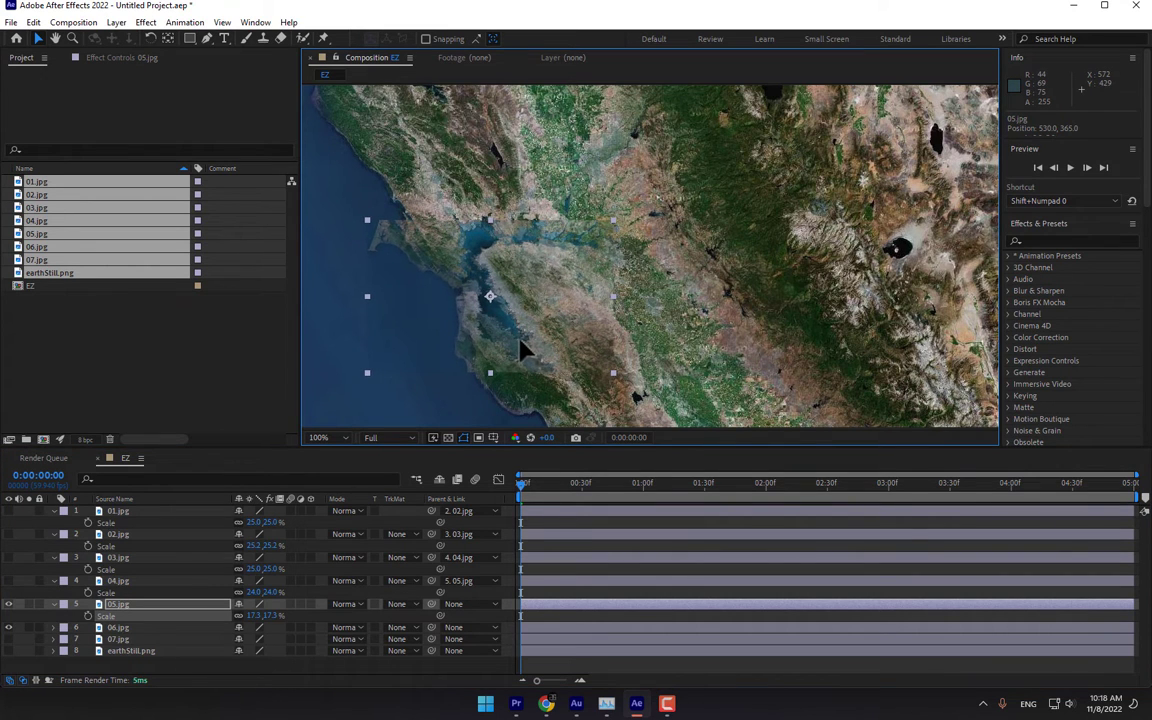
{"action": "left_click_drag", "start_coordinate": [285, 616], "coordinate": [261, 617]}
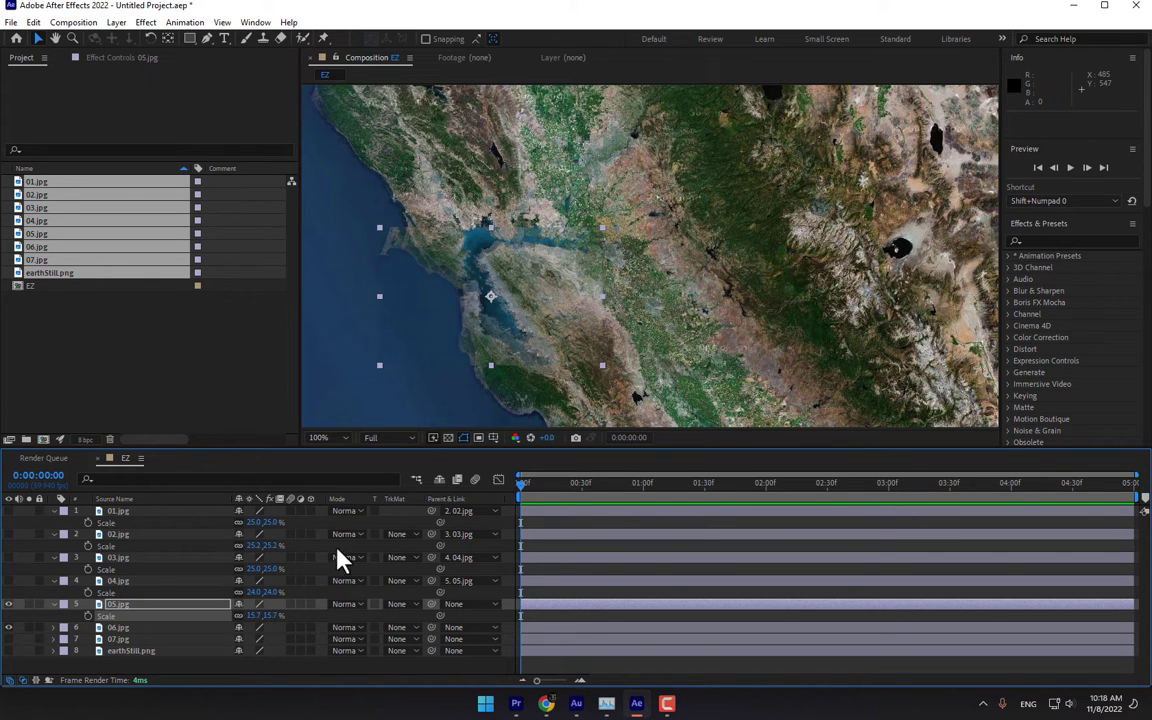
{"action": "left_click_drag", "start_coordinate": [271, 616], "coordinate": [251, 616]}
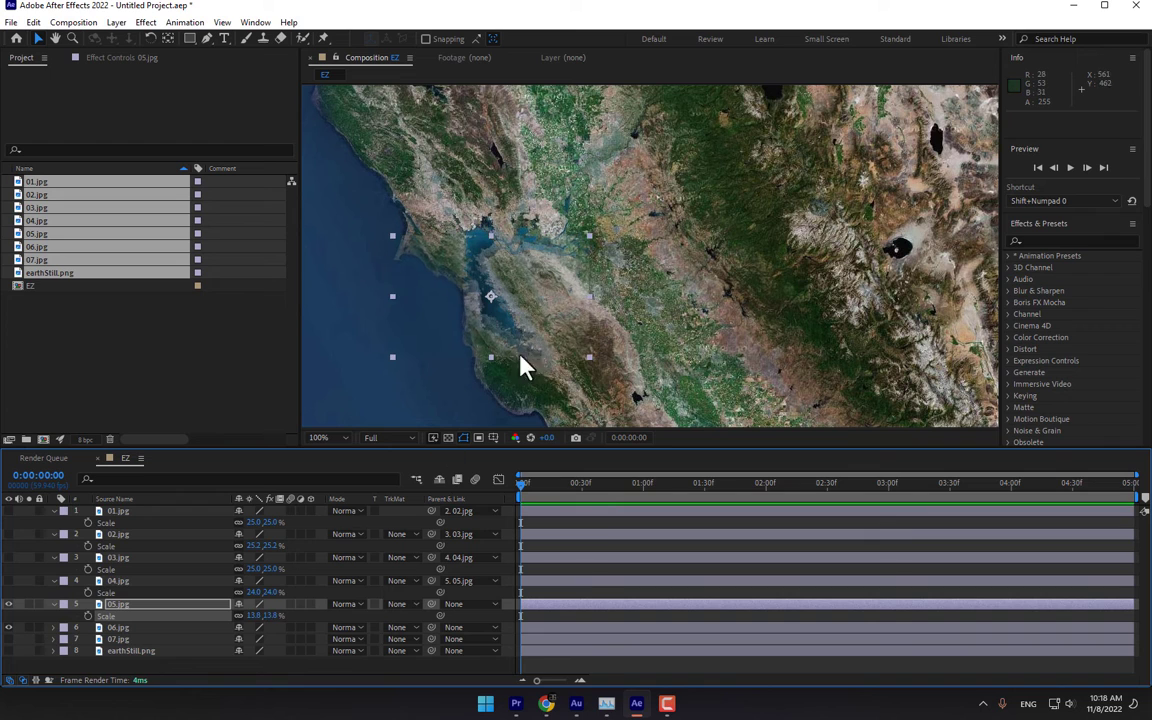
{"action": "left_click_drag", "start_coordinate": [538, 328], "coordinate": [538, 322]}
Hide 05.jpg, show 07.jpg and lower the opacity of the 06.jpg layer to 52%
{"action": "left_click", "coordinate": [115, 627]}
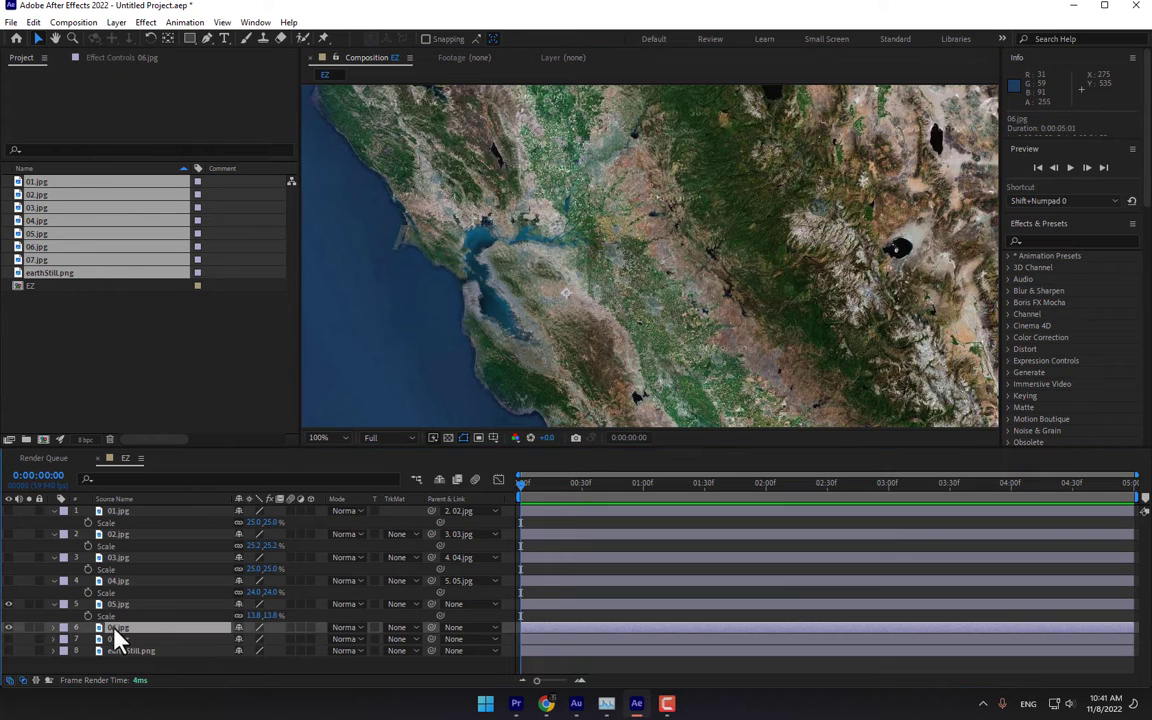
{"action": "left_click", "coordinate": [8, 605]}
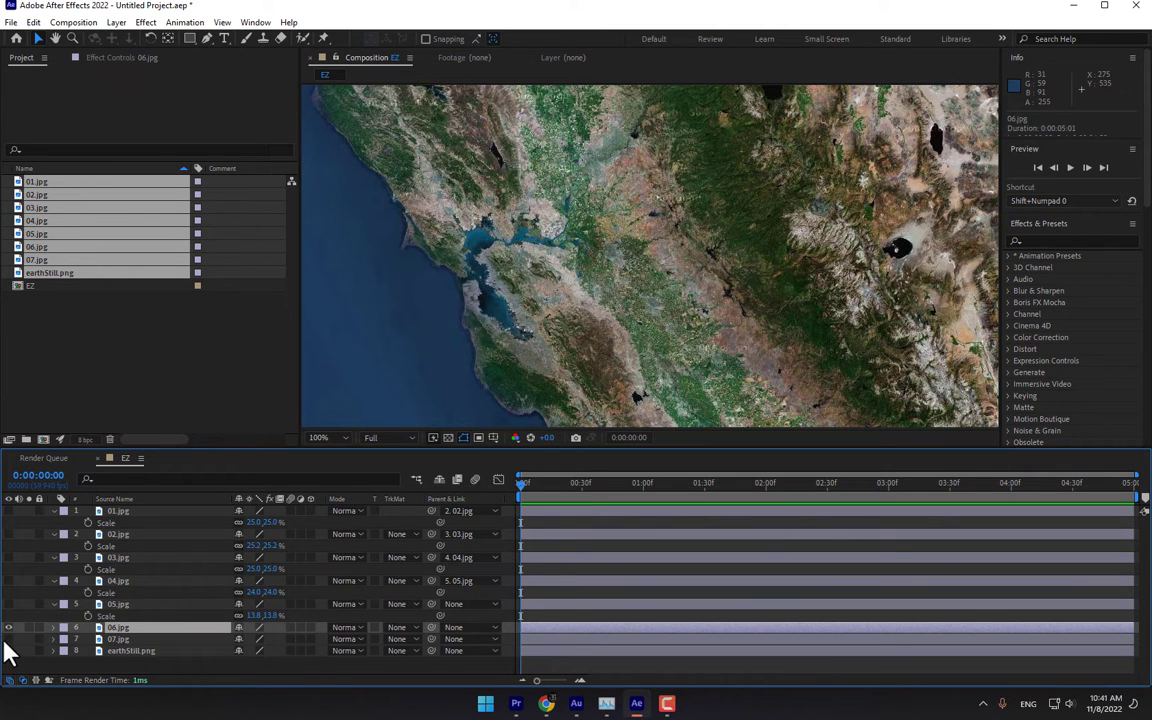
{"action": "left_click", "coordinate": [3, 640]}
{"action": "left_click", "coordinate": [7, 639]}
{"action": "left_click", "coordinate": [115, 629]}
{"action": "key", "text": "t"}
{"action": "left_click_drag", "start_coordinate": [240, 640], "coordinate": [215, 642]}
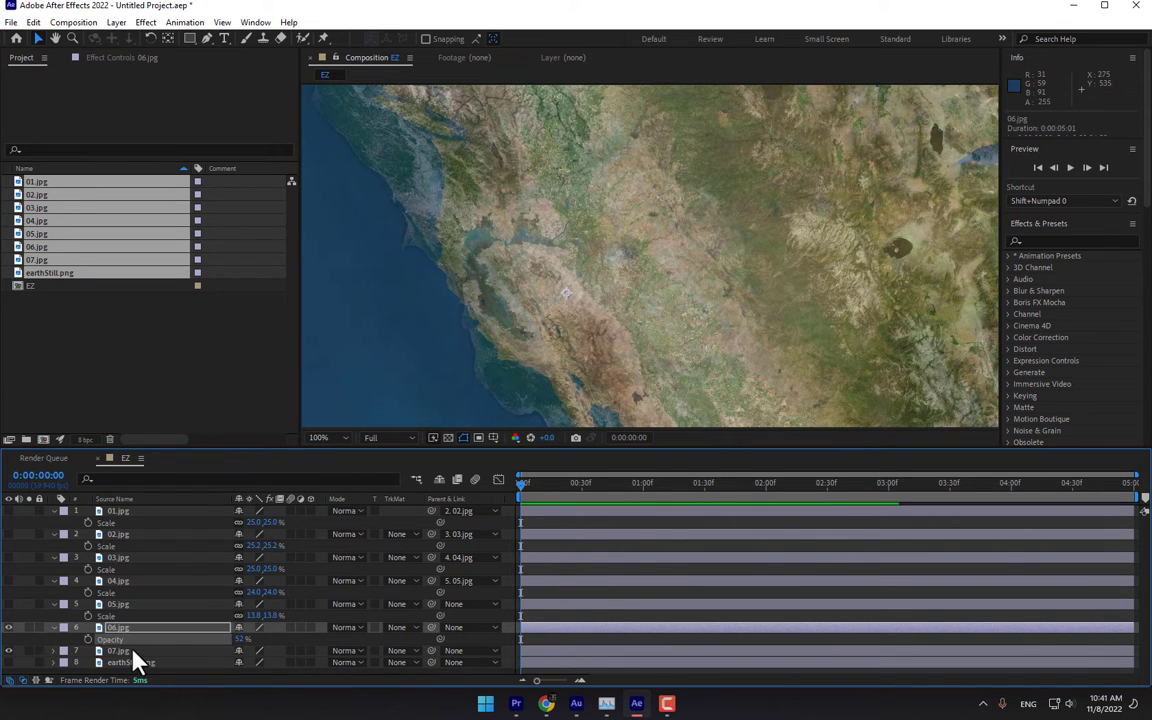
Scale 06.jpg down to 9% and align it with the California coast in 07.jpg, at about 510, 381
{"action": "key", "text": "s"}
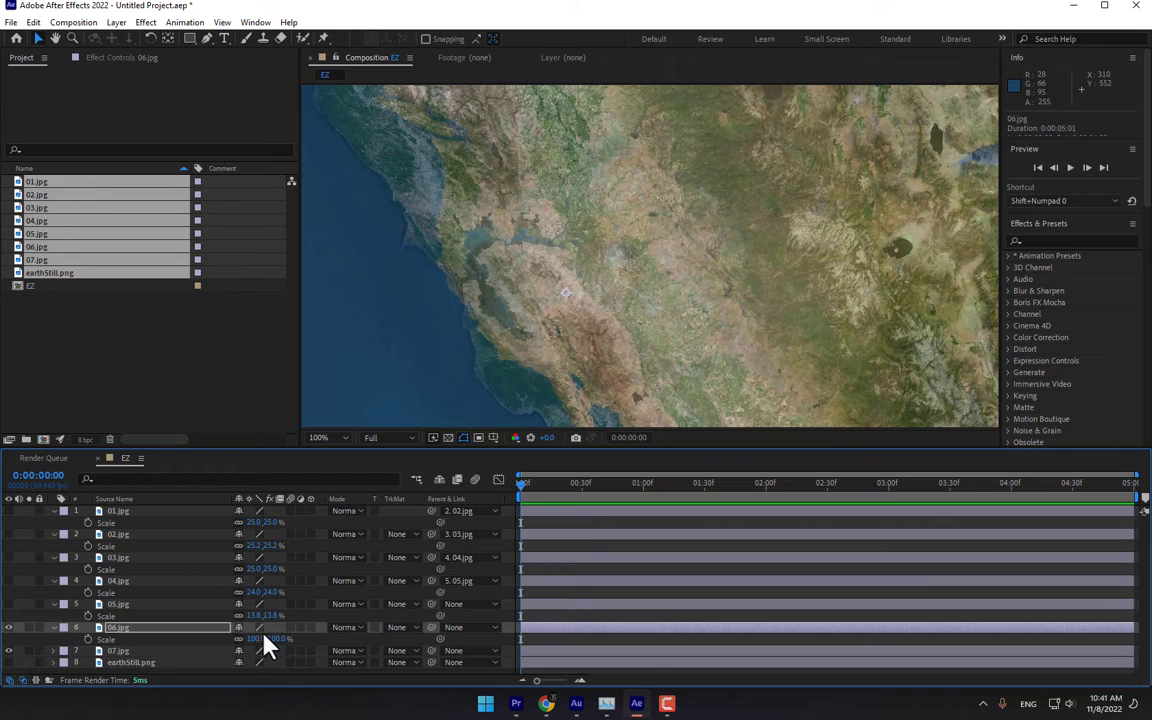
{"action": "left_click_drag", "start_coordinate": [268, 640], "coordinate": [206, 643]}
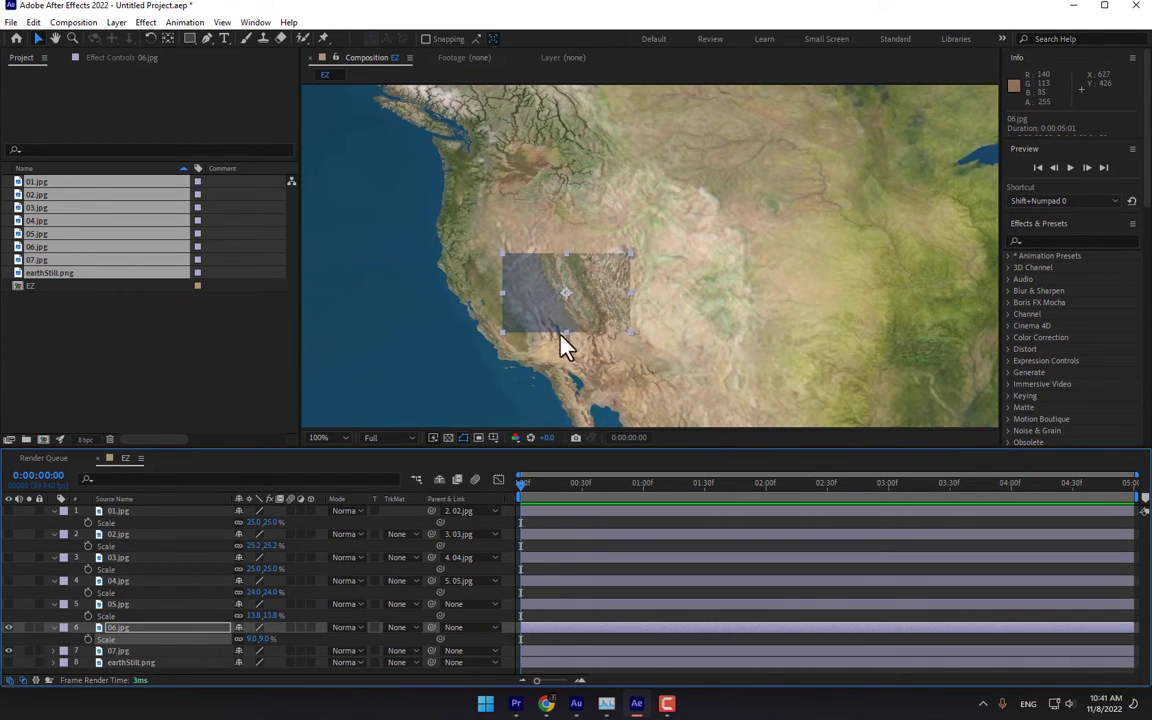
{"action": "left_click_drag", "start_coordinate": [560, 330], "coordinate": [498, 304]}
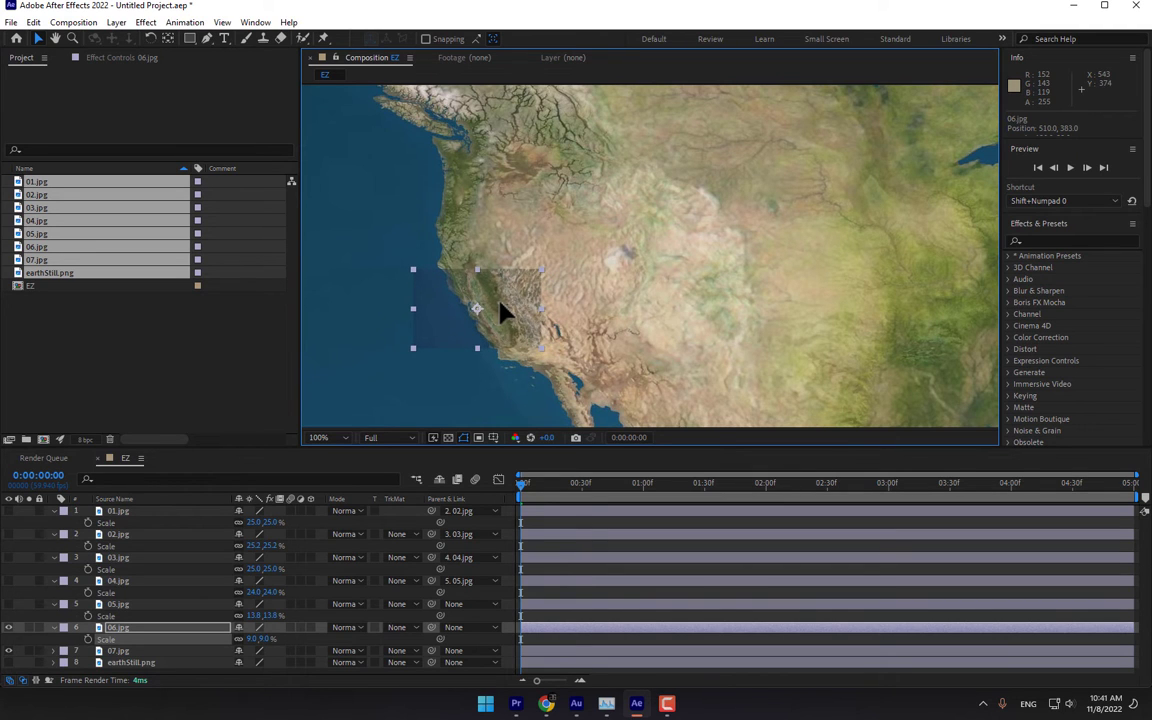
{"action": "scroll", "coordinate": [478, 303], "scroll_direction": "up", "scroll_amount": 1}
{"action": "left_click_drag", "start_coordinate": [457, 334], "coordinate": [737, 276]}
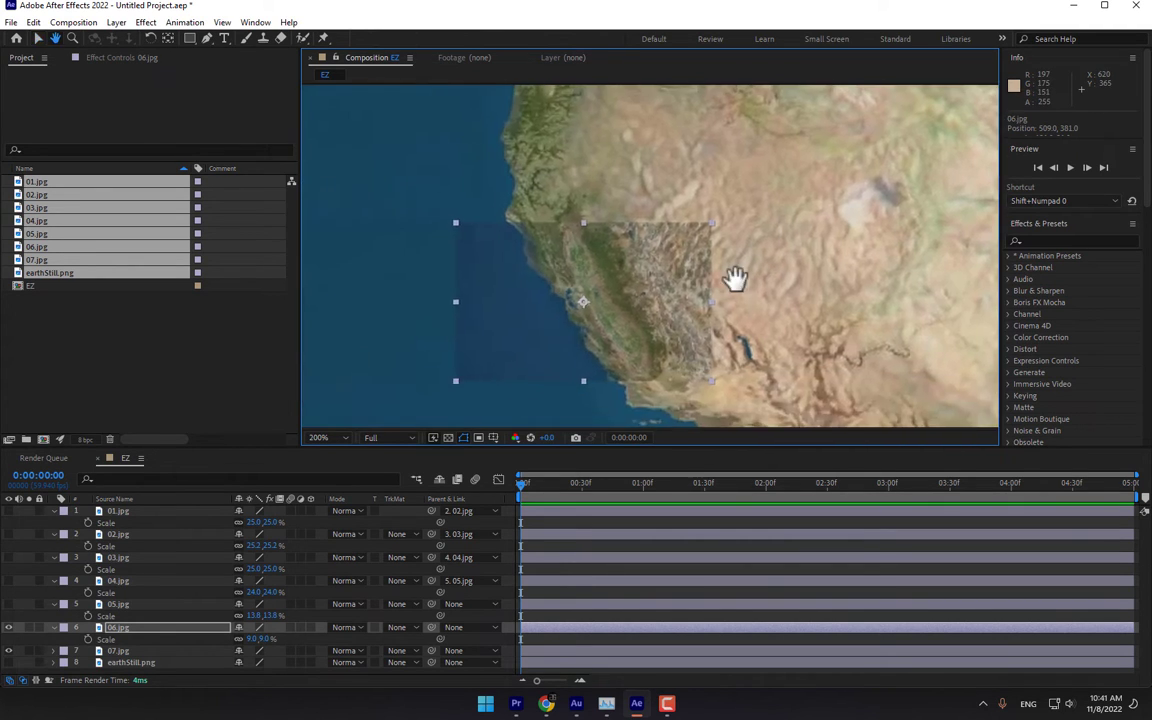
{"action": "left_click_drag", "start_coordinate": [633, 317], "coordinate": [637, 317]}
{"action": "scroll", "coordinate": [643, 347], "scroll_direction": "down", "scroll_amount": 1}
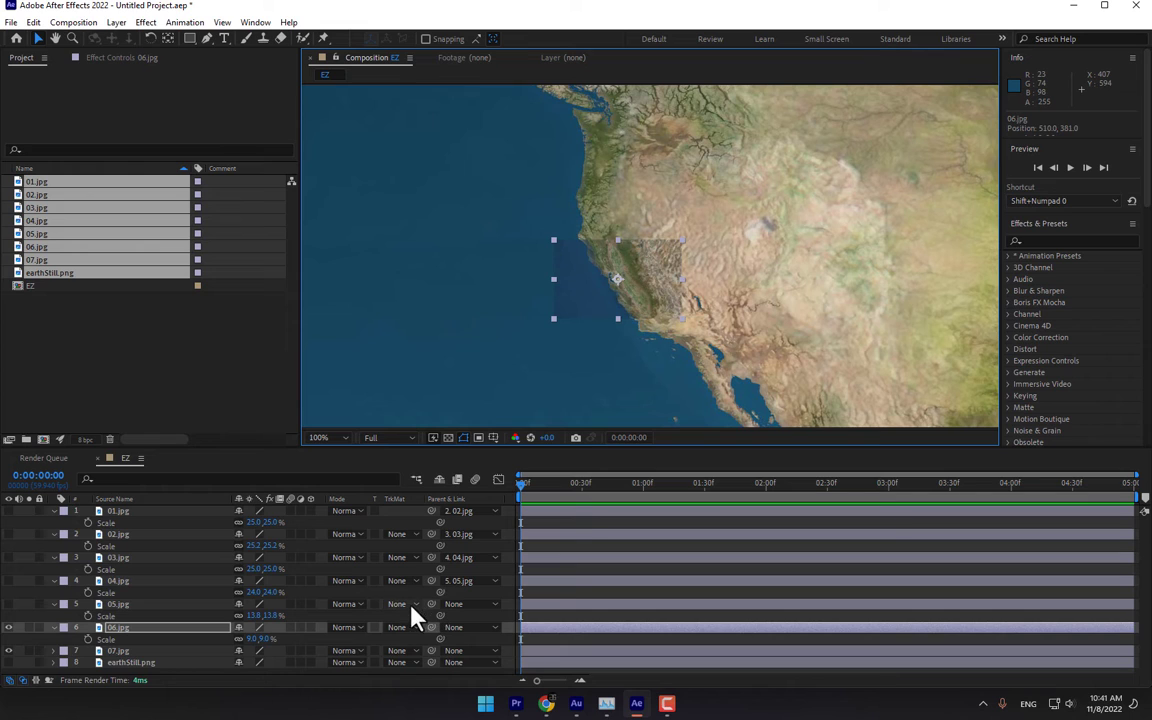
Parent 05.jpg to 06.jpg and 06.jpg to 07.jpg
{"action": "left_click_drag", "start_coordinate": [431, 605], "coordinate": [190, 632]}
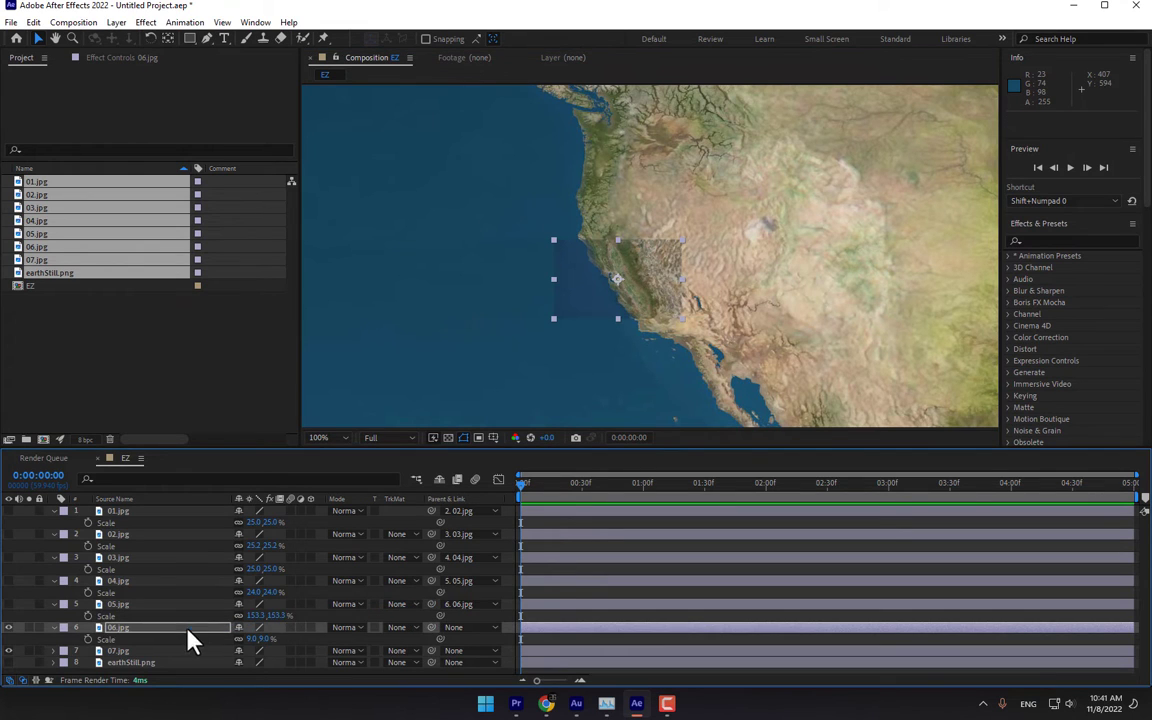
{"action": "left_click_drag", "start_coordinate": [431, 628], "coordinate": [122, 660]}
Restore the opacity of all layers to 100%
{"action": "key", "text": "ctrl+a"}
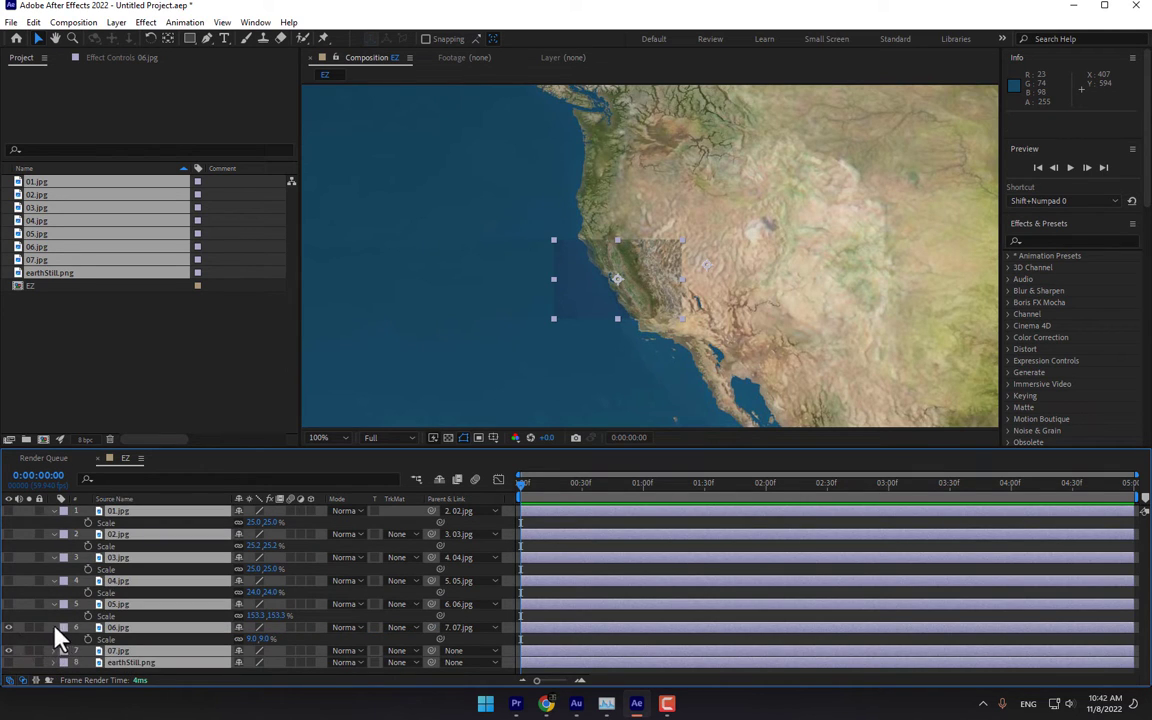
{"action": "left_click", "coordinate": [54, 627]}
{"action": "key", "text": "t"}
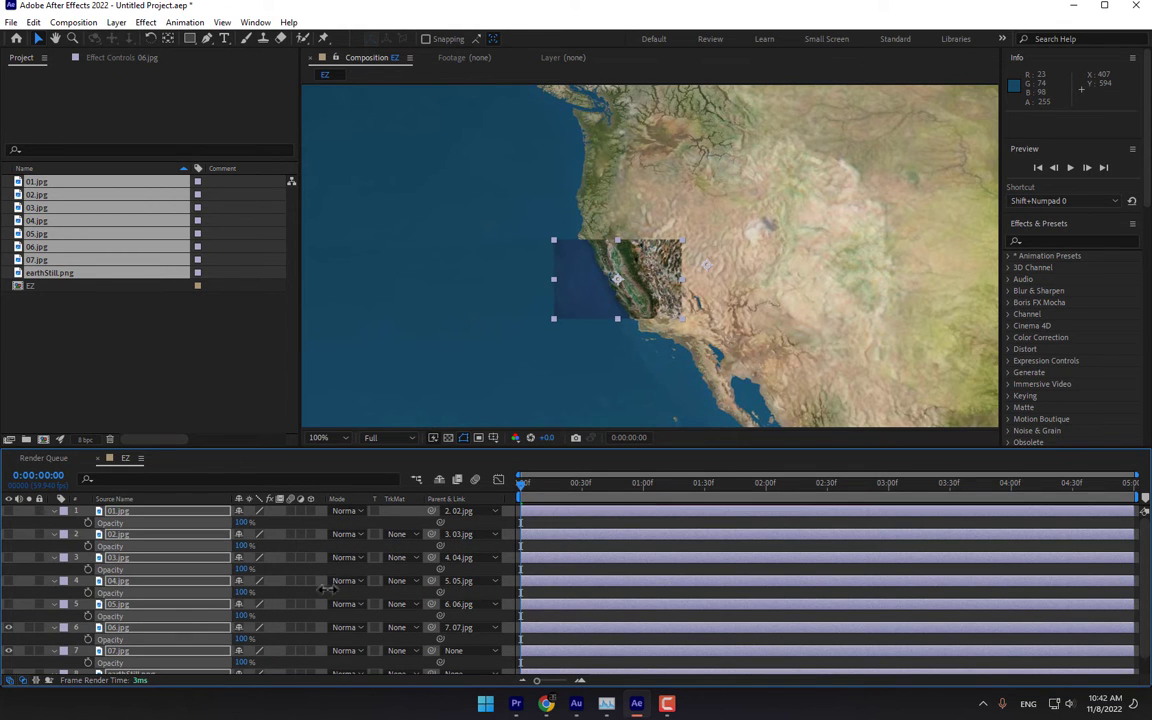
{"action": "key", "text": "F2"}
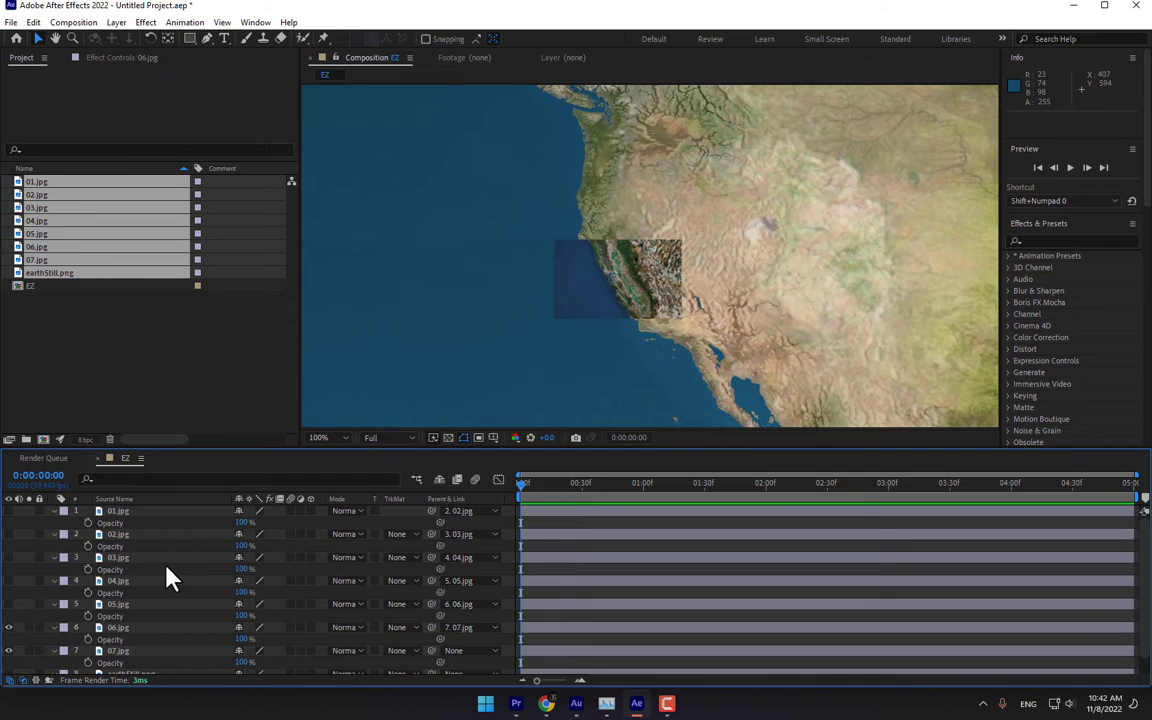
Collapse the properties of all layers and make every layer visible
{"action": "key", "text": "ctrl+a"}
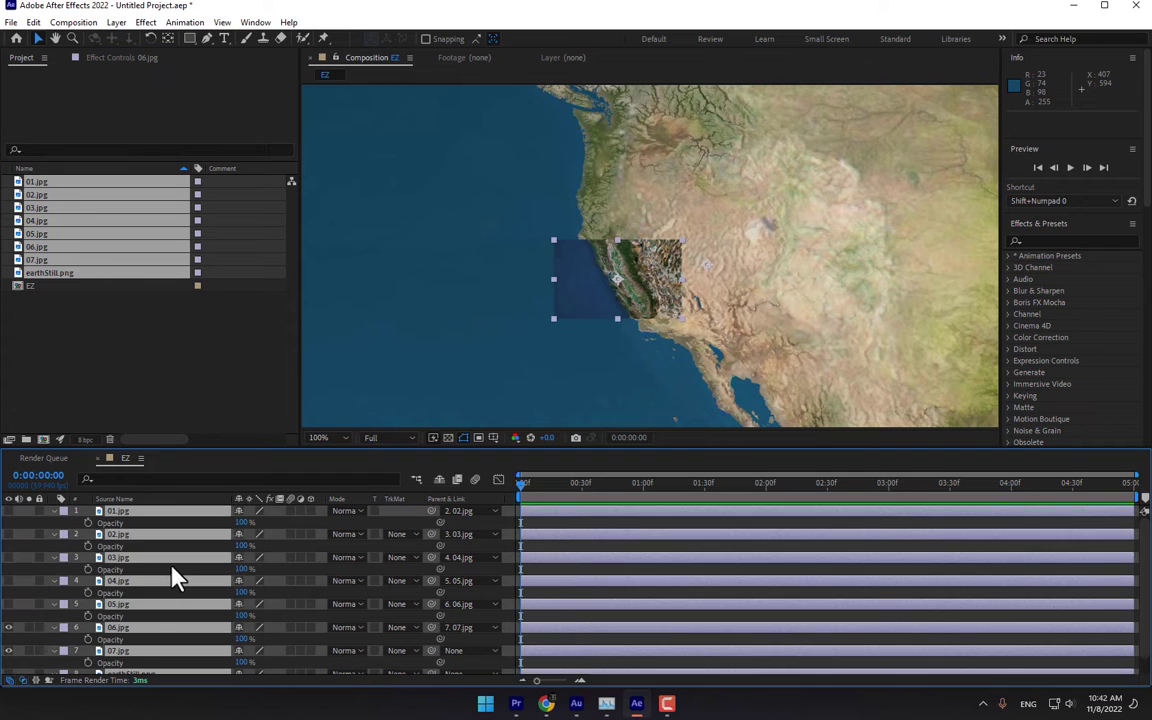
{"action": "left_click", "coordinate": [54, 511]}
{"action": "left_click", "coordinate": [9, 511]}
{"action": "left_click", "coordinate": [230, 655]}
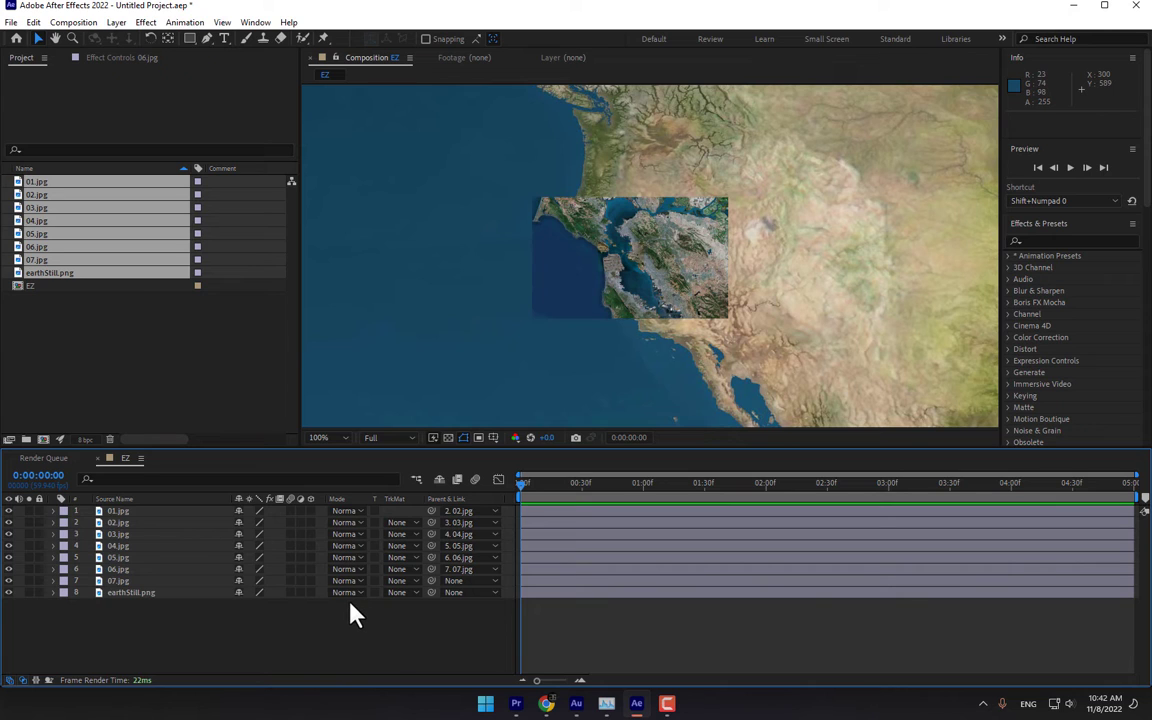
Set the parent of all layers to None
{"action": "key", "text": "ctrl+a"}
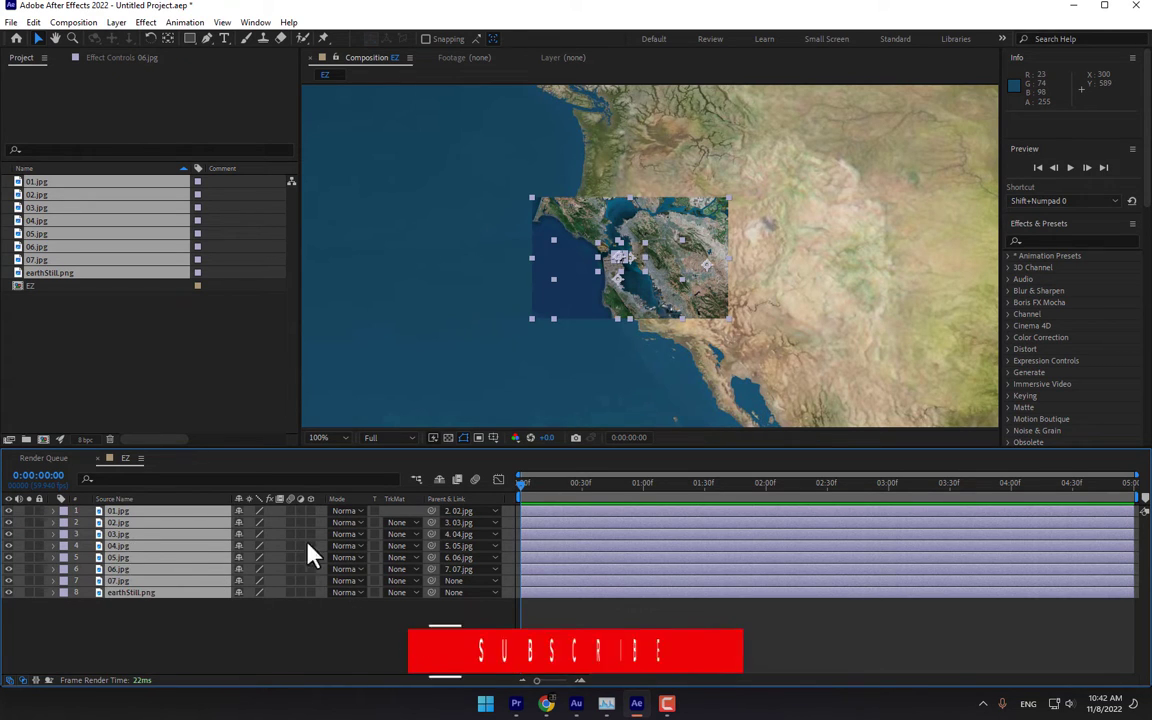
{"action": "left_click", "coordinate": [463, 511]}
{"action": "left_click", "coordinate": [468, 527]}
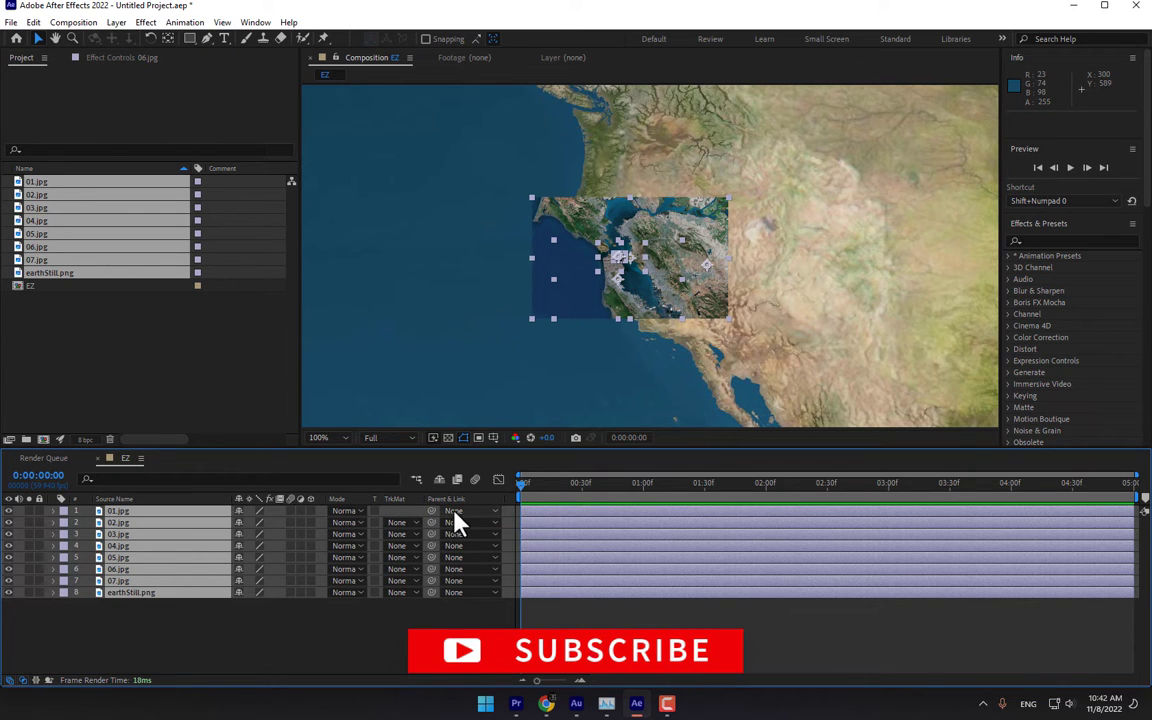
Parent layers 02.jpg through 07.jpg and earthStill.png to 01.jpg
{"action": "left_click", "coordinate": [195, 630]}
{"action": "left_click_drag", "start_coordinate": [195, 630], "coordinate": [134, 530]}
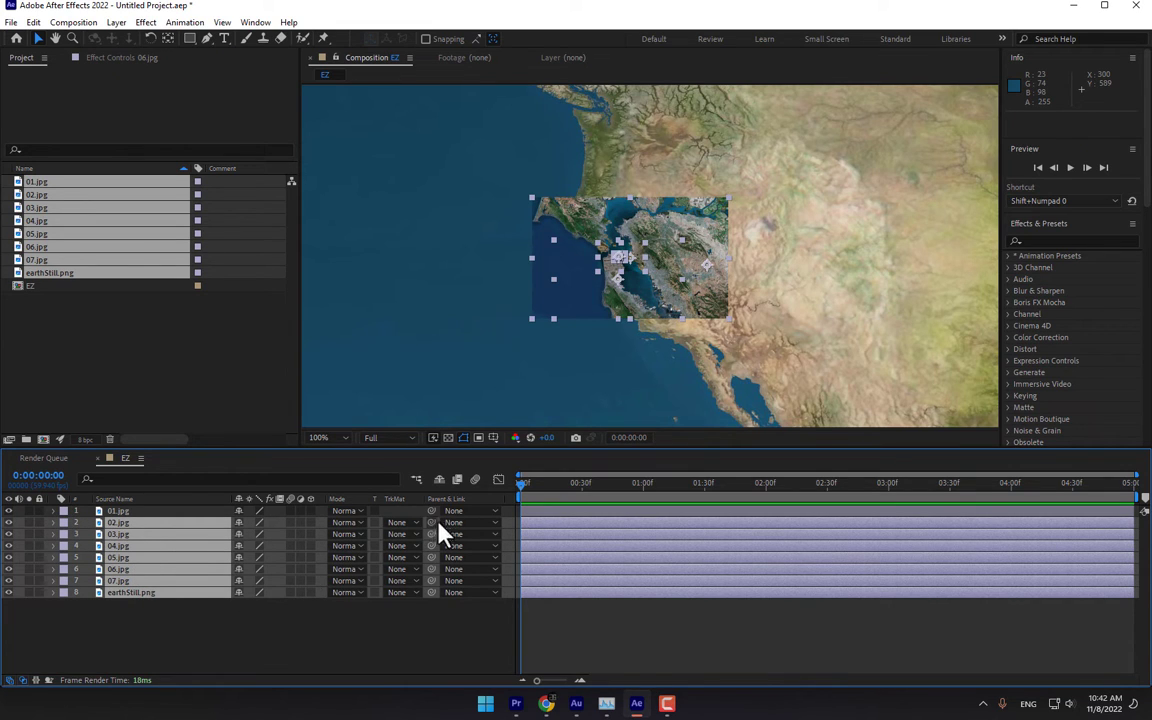
{"action": "left_click_drag", "start_coordinate": [431, 522], "coordinate": [125, 514]}
{"action": "left_click", "coordinate": [378, 640]}
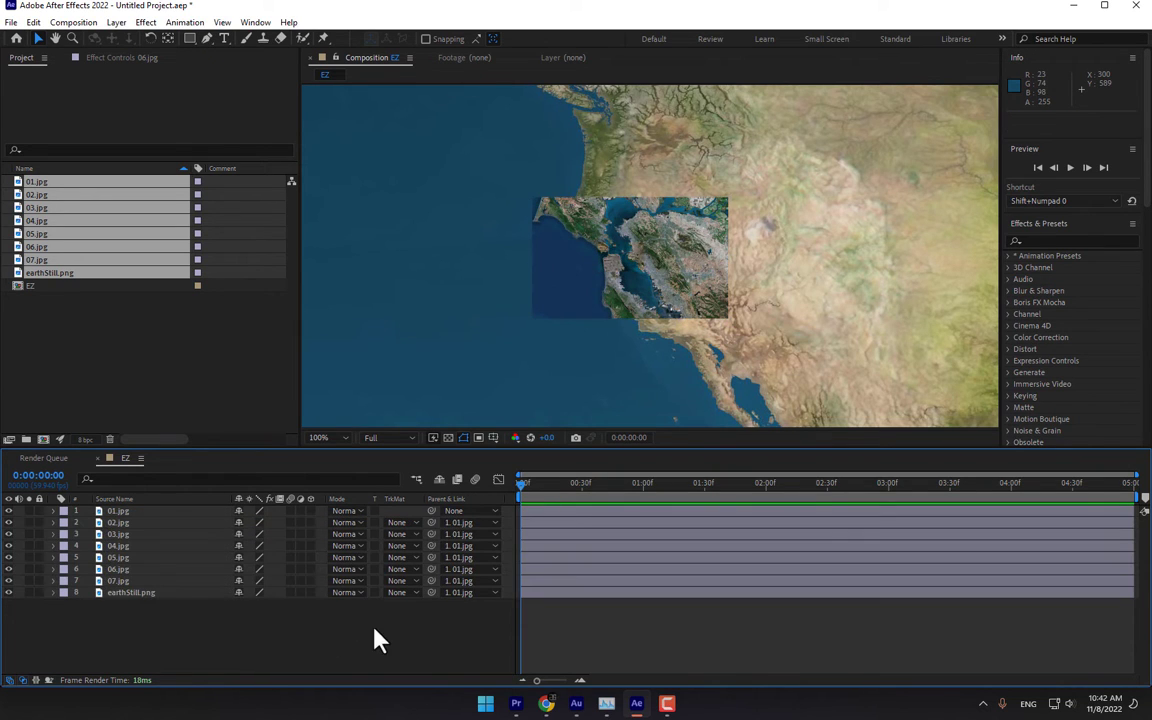
Set the scale of layer 01.jpg to 100%
{"action": "left_click", "coordinate": [155, 512]}
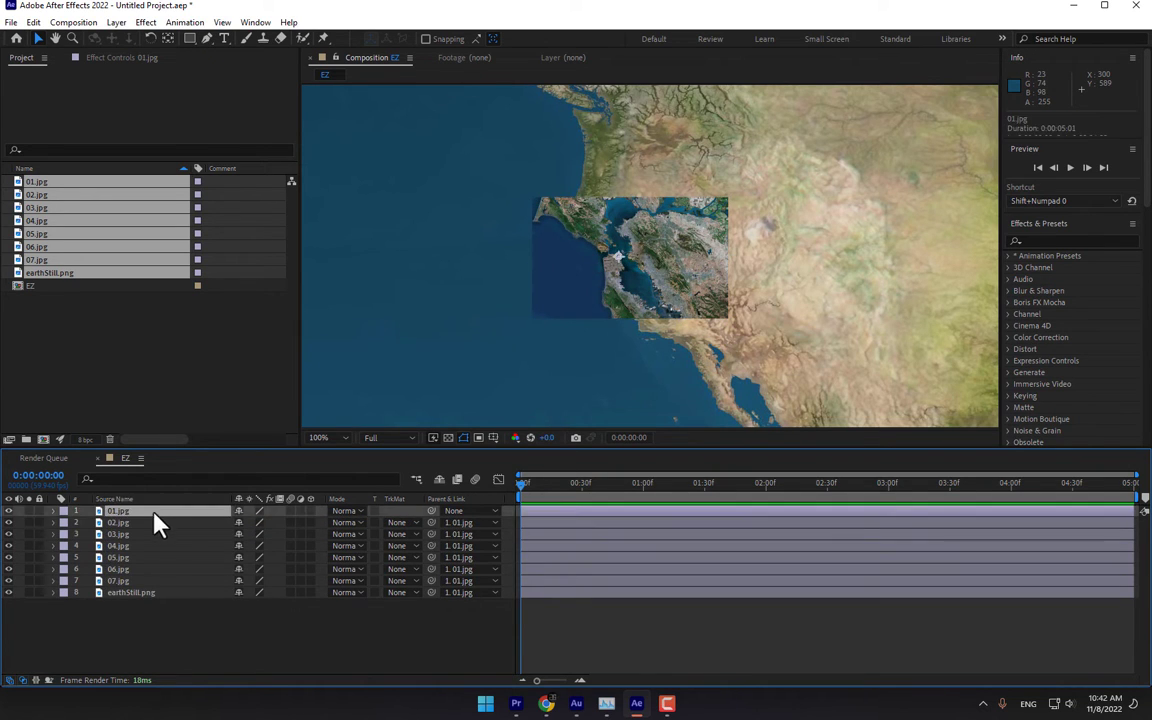
{"action": "key", "text": "s"}
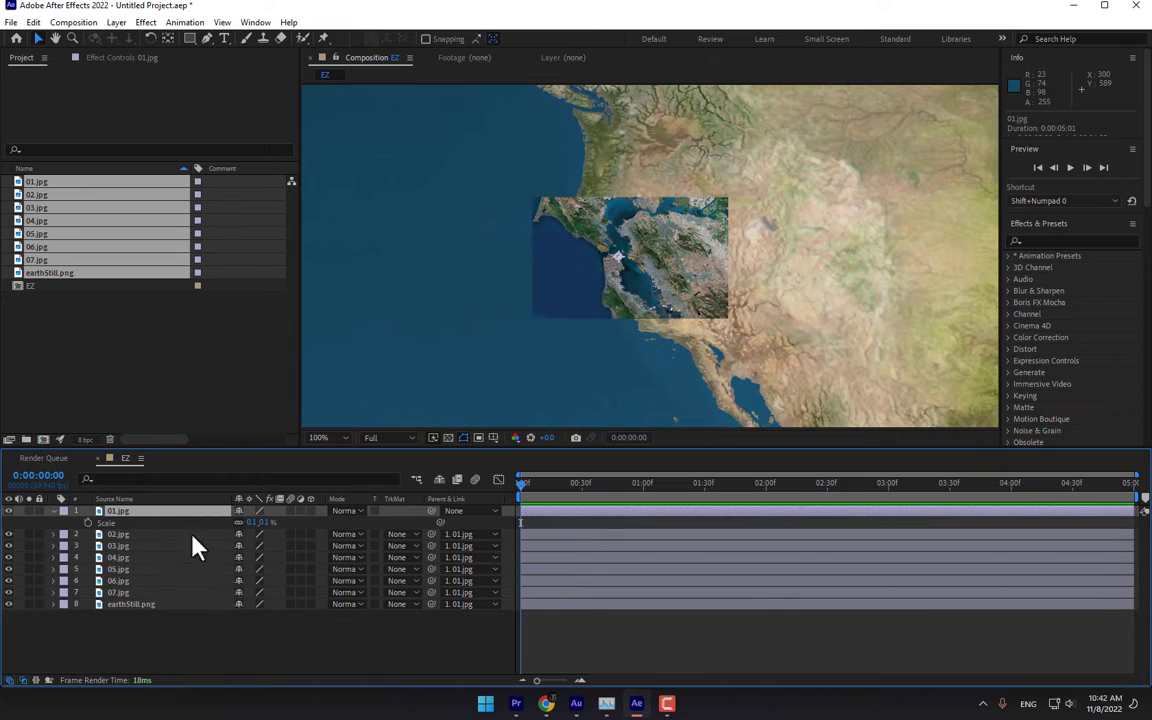
{"action": "left_click", "coordinate": [263, 523]}
{"action": "type", "text": "100"}
{"action": "key", "text": "Return"}
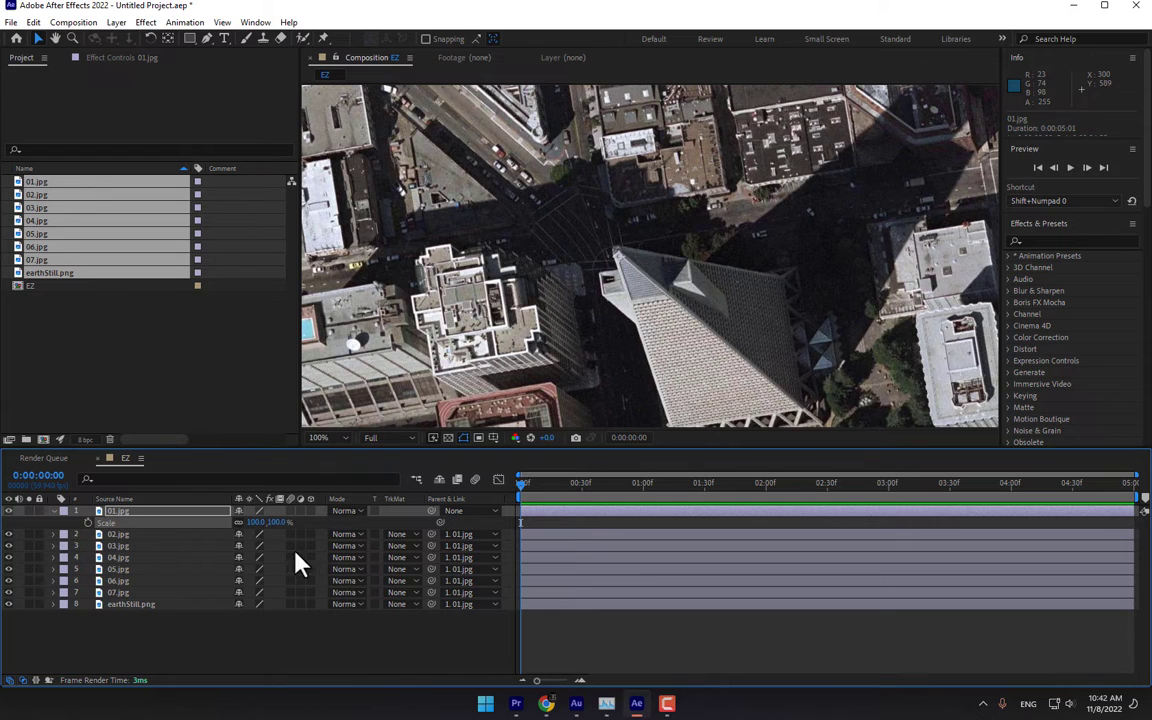
{"action": "scroll", "coordinate": [630, 330], "scroll_direction": "down", "scroll_amount": 2}
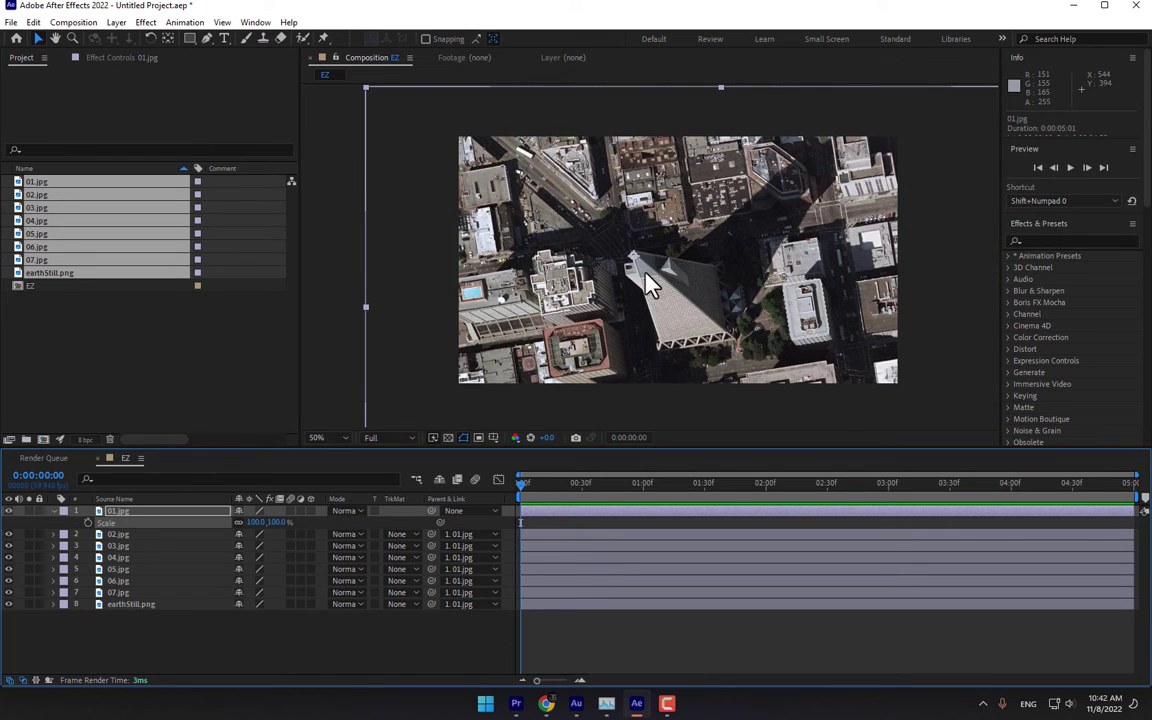
{"action": "scroll", "coordinate": [657, 356], "scroll_direction": "down", "scroll_amount": 2}
{"action": "scroll", "coordinate": [663, 357], "scroll_direction": "up", "scroll_amount": 2}
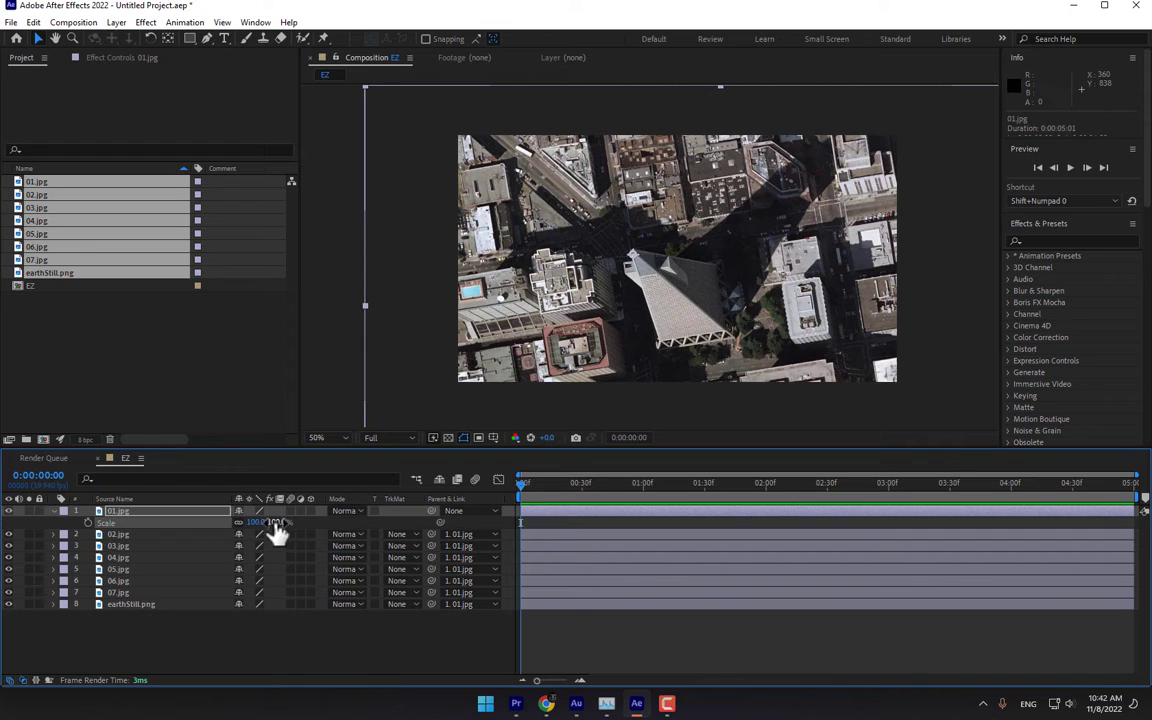
Keyframe the scale of 01.jpg at the composition start, and set it to 0% at 3 seconds
{"action": "left_click", "coordinate": [88, 522]}
{"action": "left_click", "coordinate": [889, 485]}
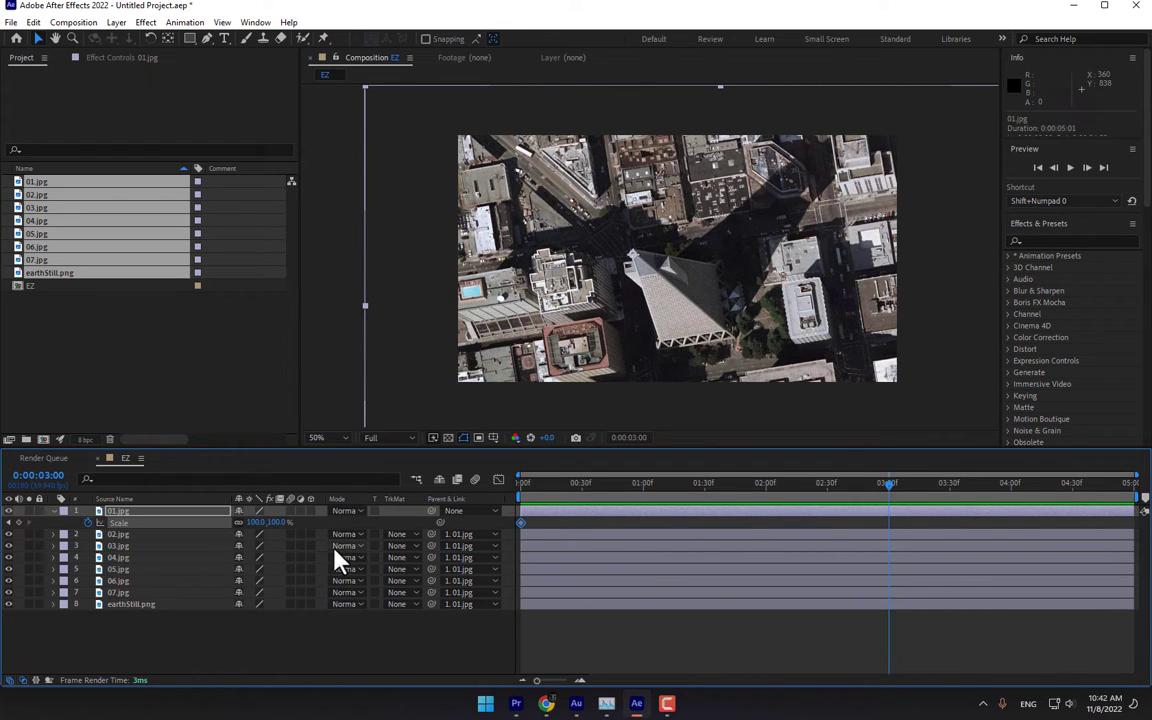
{"action": "left_click", "coordinate": [279, 522]}
{"action": "type", "text": "0"}
{"action": "key", "text": "Return"}
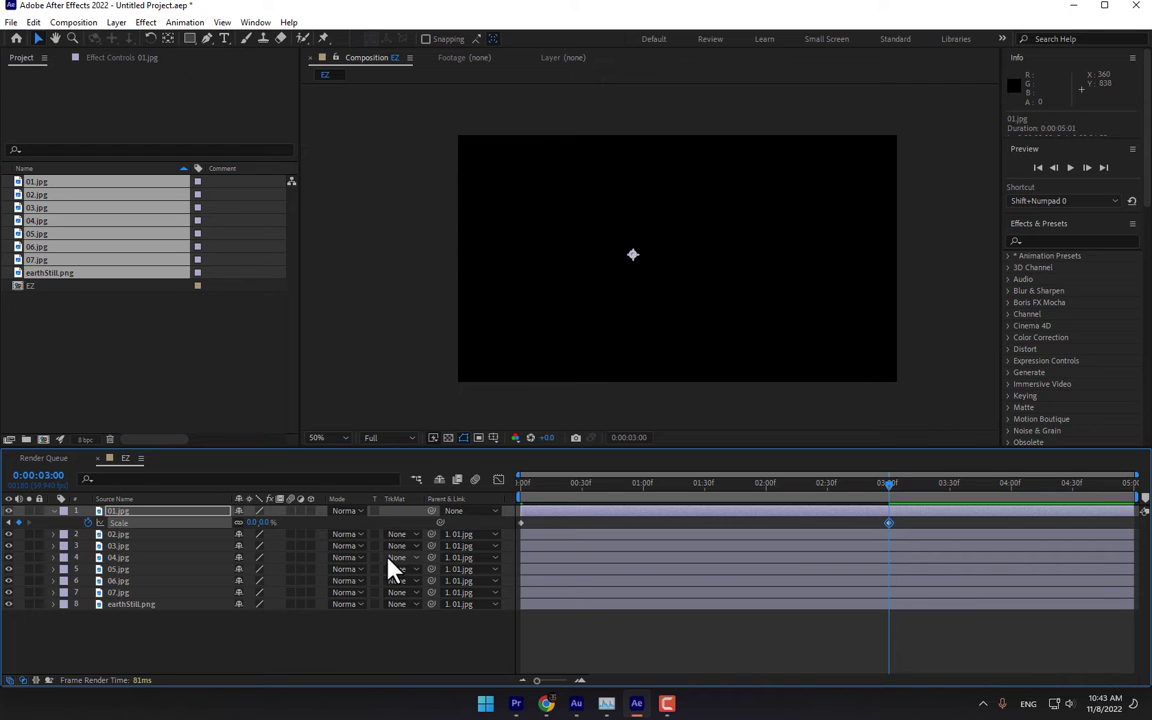
Try a scale of .0005% for 01.jpg at the 3-second keyframe and return to the composition start
{"action": "left_click", "coordinate": [268, 522]}
{"action": "type", "text": ".0005"}
{"action": "key", "text": "Return"}
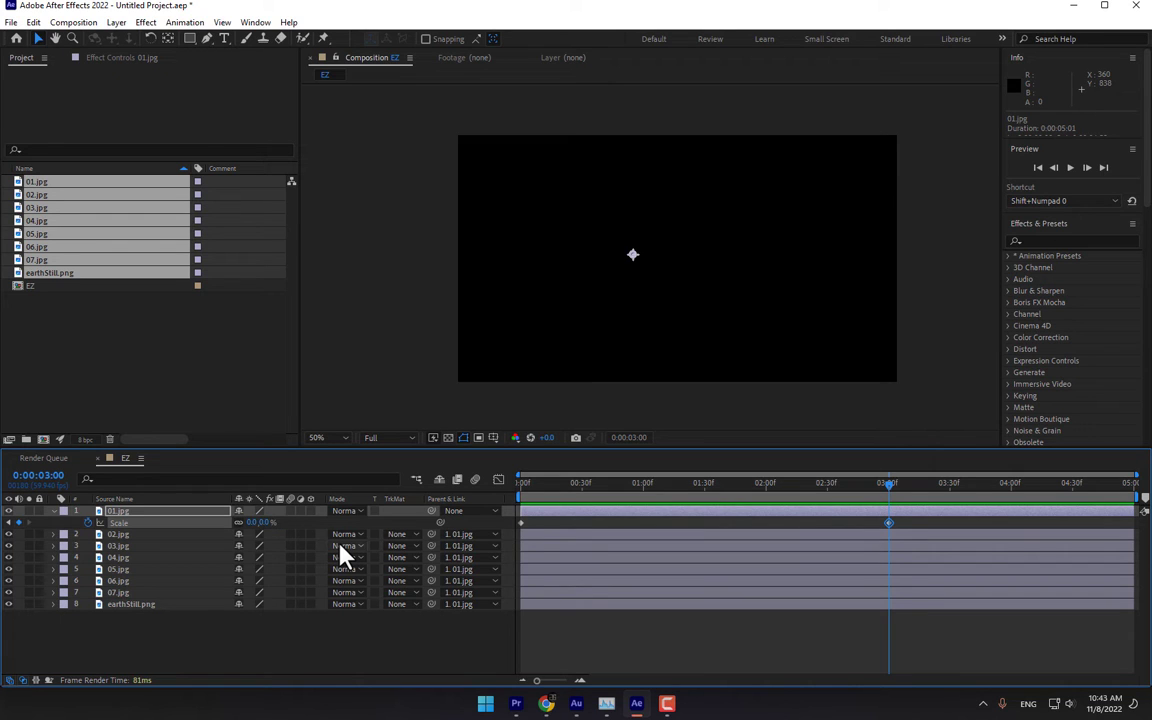
{"action": "key", "text": "Home"}
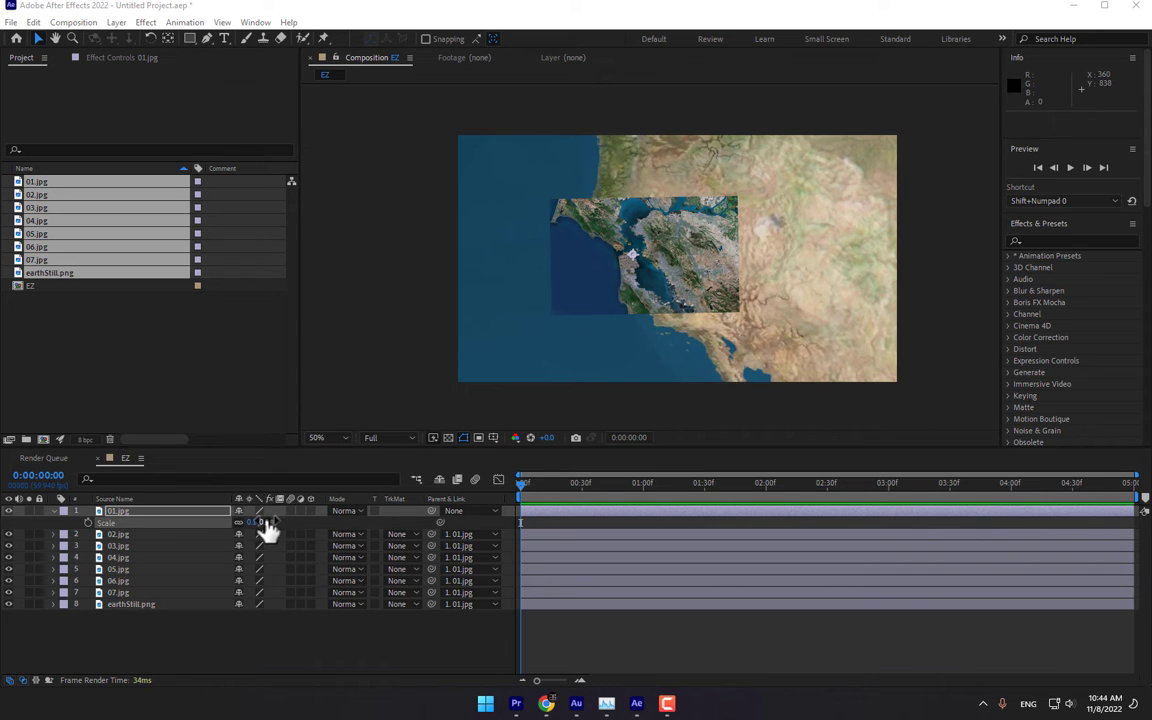
Set the scale of 01.jpg to 100% and keyframe it at the start of the composition
{"action": "left_click", "coordinate": [130, 512]}
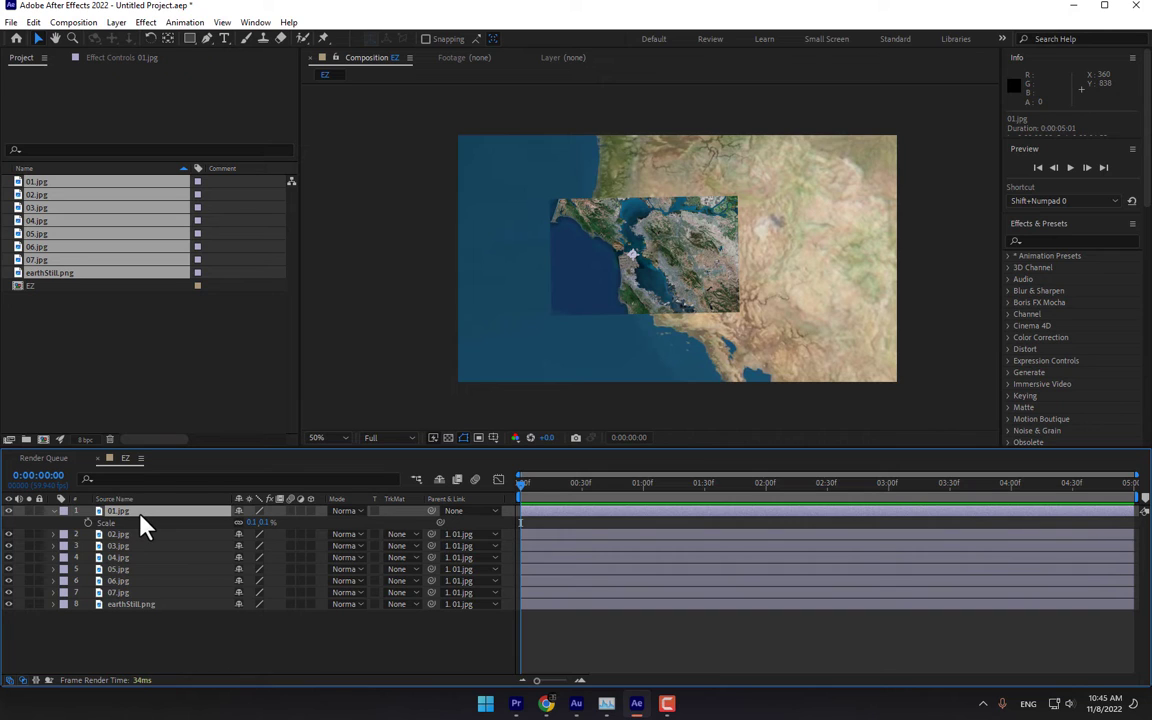
{"action": "key", "text": "s"}
{"action": "key", "text": "s"}
{"action": "left_click", "coordinate": [264, 522]}
{"action": "type", "text": "100"}
{"action": "key", "text": "Return"}
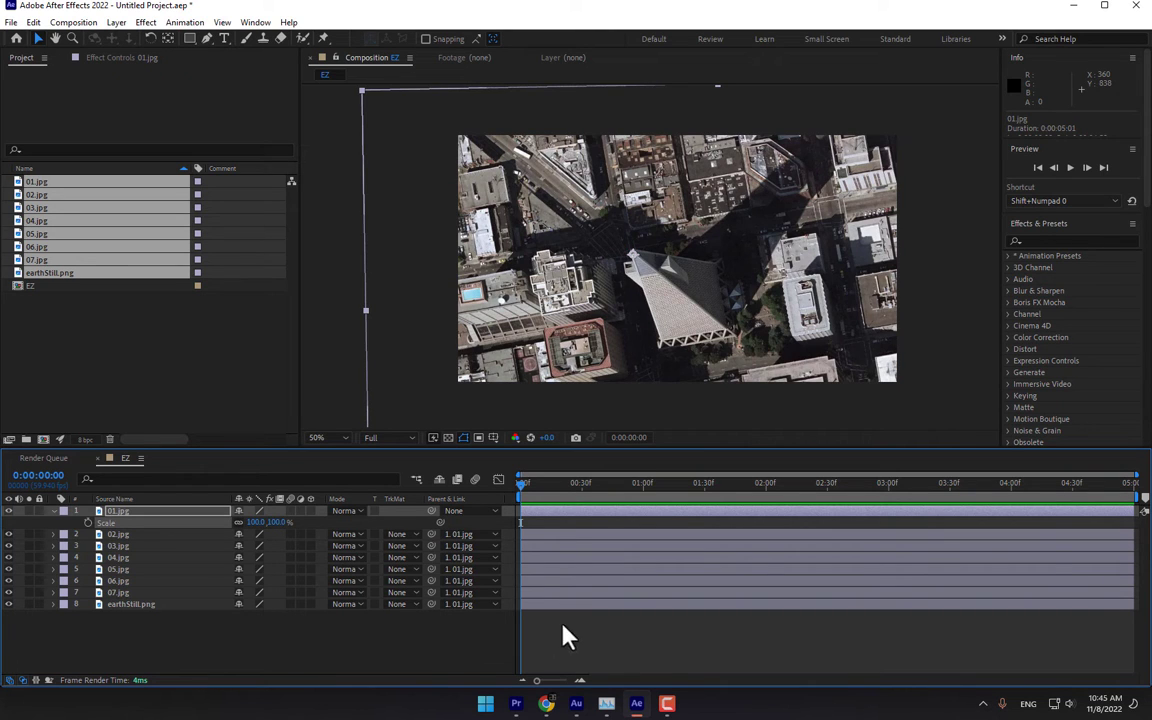
{"action": "left_click", "coordinate": [88, 522]}
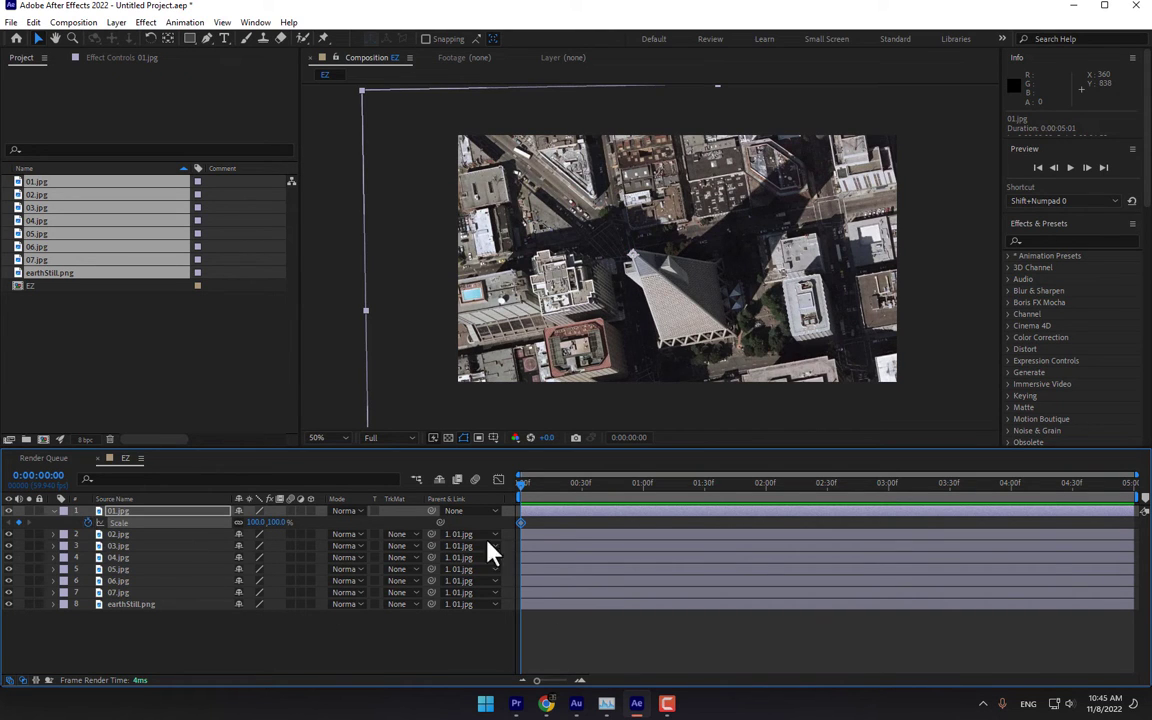
Add a second scale keyframe of 0.005% to 01.jpg at 0:00:02:59
{"action": "left_click", "coordinate": [892, 492]}
{"action": "key", "text": "Page_Up"}
{"action": "key", "text": "Page_Up"}
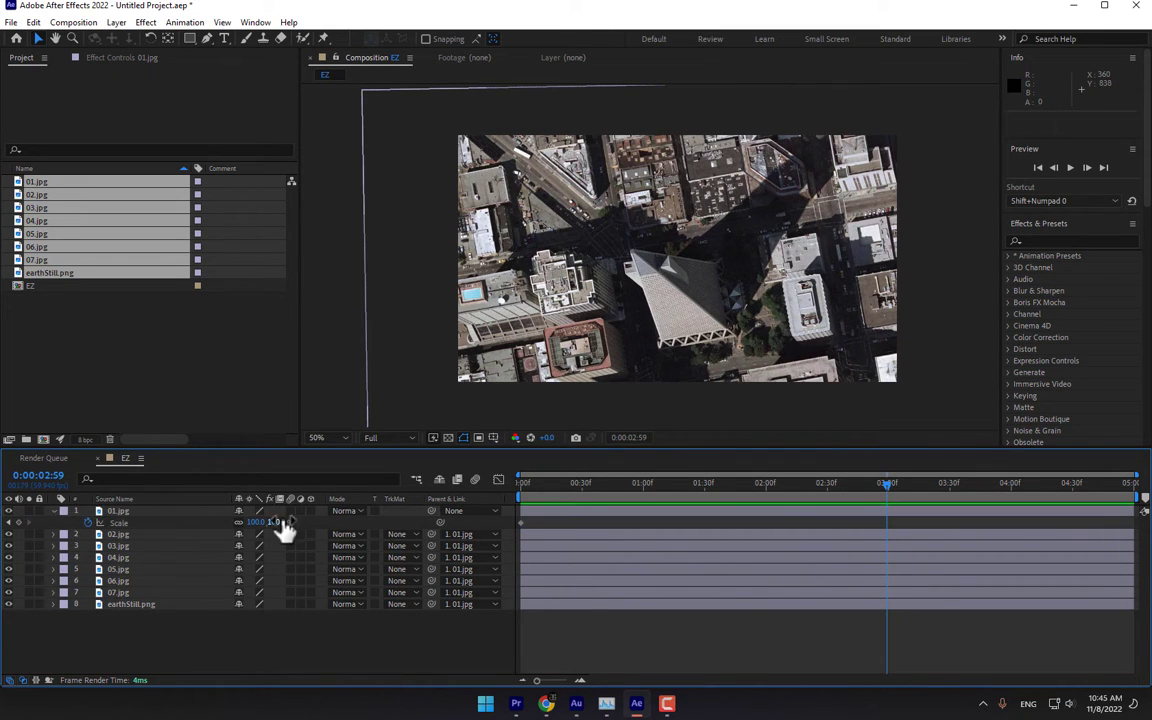
{"action": "left_click", "coordinate": [277, 523]}
{"action": "type", "text": "005"}
{"action": "key", "text": "Return"}
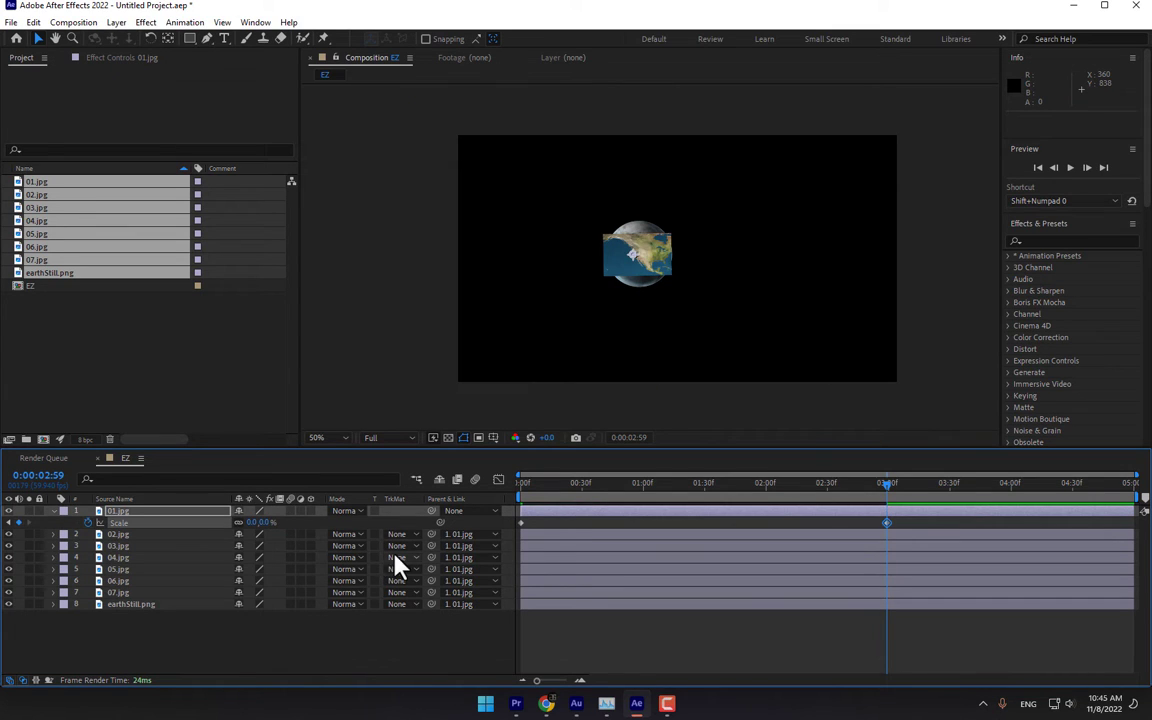
{"action": "left_click", "coordinate": [360, 660]}
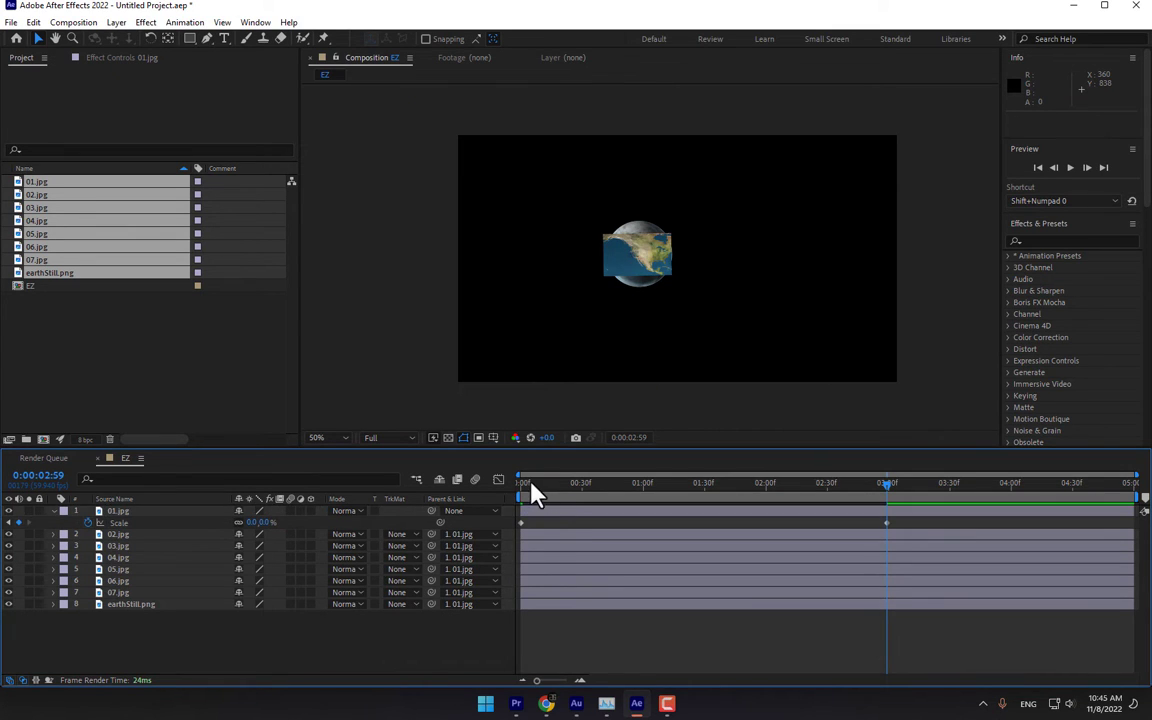
Apply the Exponential Scale keyframe assistant to both scale keyframes of 01.jpg
{"action": "left_click_drag", "start_coordinate": [533, 493], "coordinate": [774, 527]}
{"action": "left_click_drag", "start_coordinate": [898, 522], "coordinate": [514, 522]}
{"action": "right_click", "coordinate": [521, 524]}
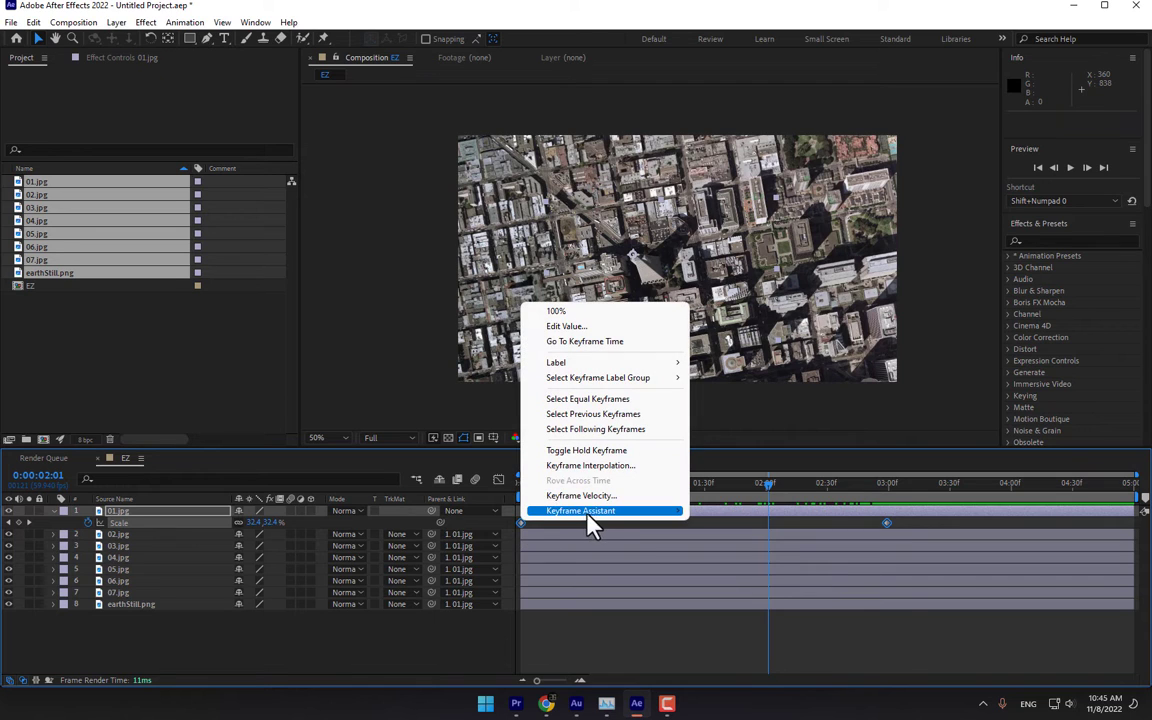
{"action": "mouse_move", "coordinate": [592, 517]}
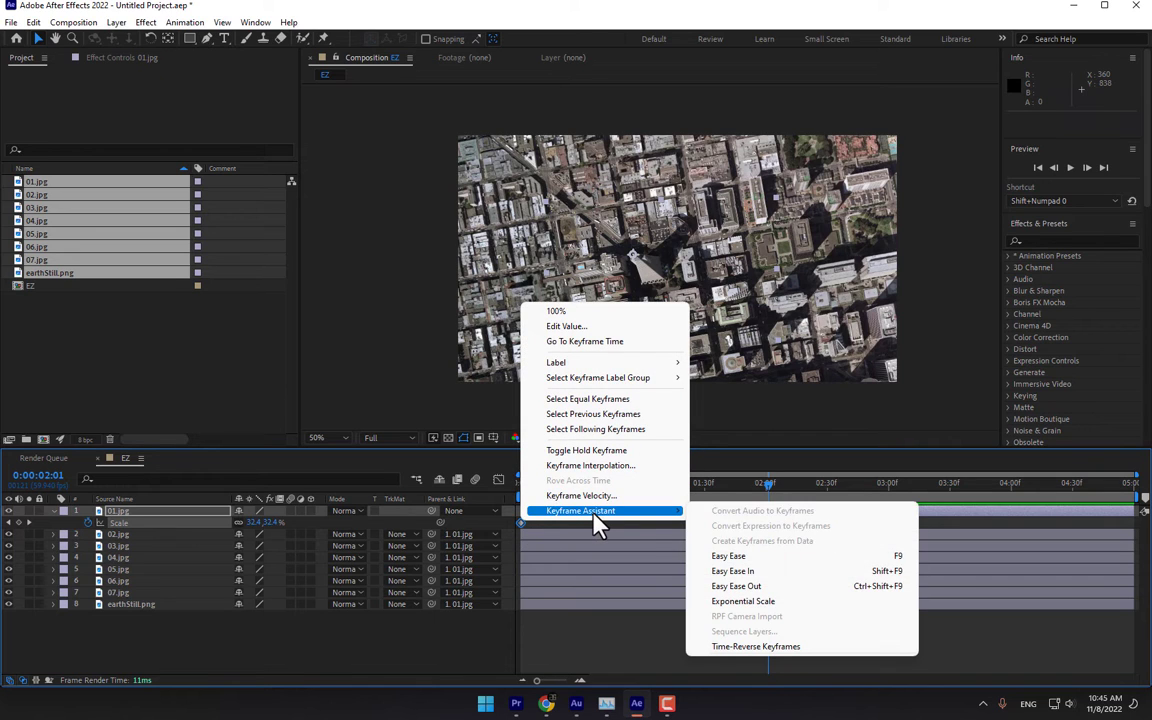
{"action": "left_click", "coordinate": [758, 602]}
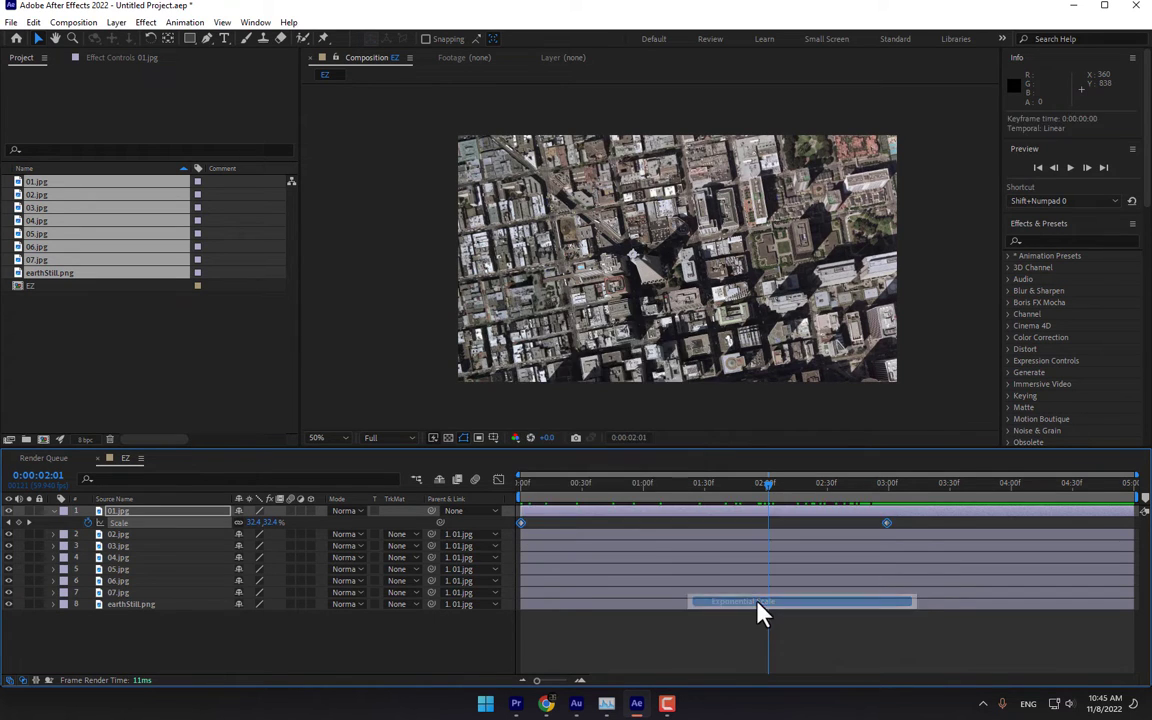
{"action": "left_click", "coordinate": [699, 658]}
Scrub through the first second of the zoom-out to examine the image edges and transitions between layers
{"action": "left_click", "coordinate": [524, 488]}
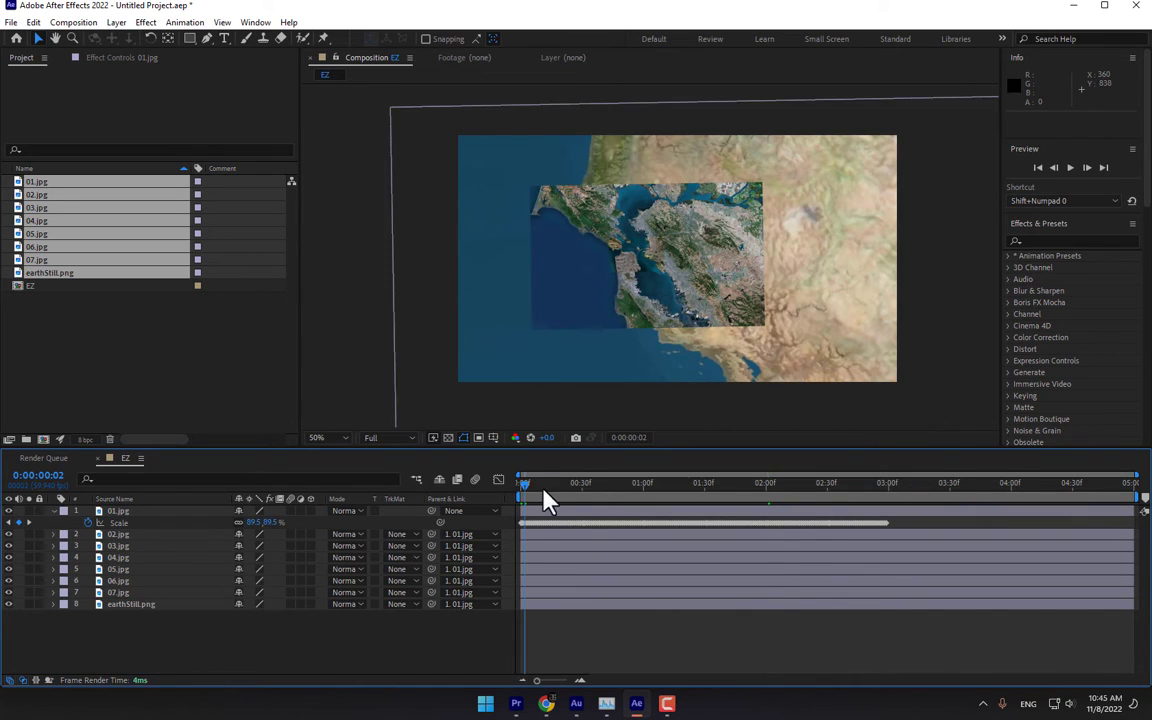
{"action": "left_click_drag", "start_coordinate": [543, 491], "coordinate": [509, 545]}
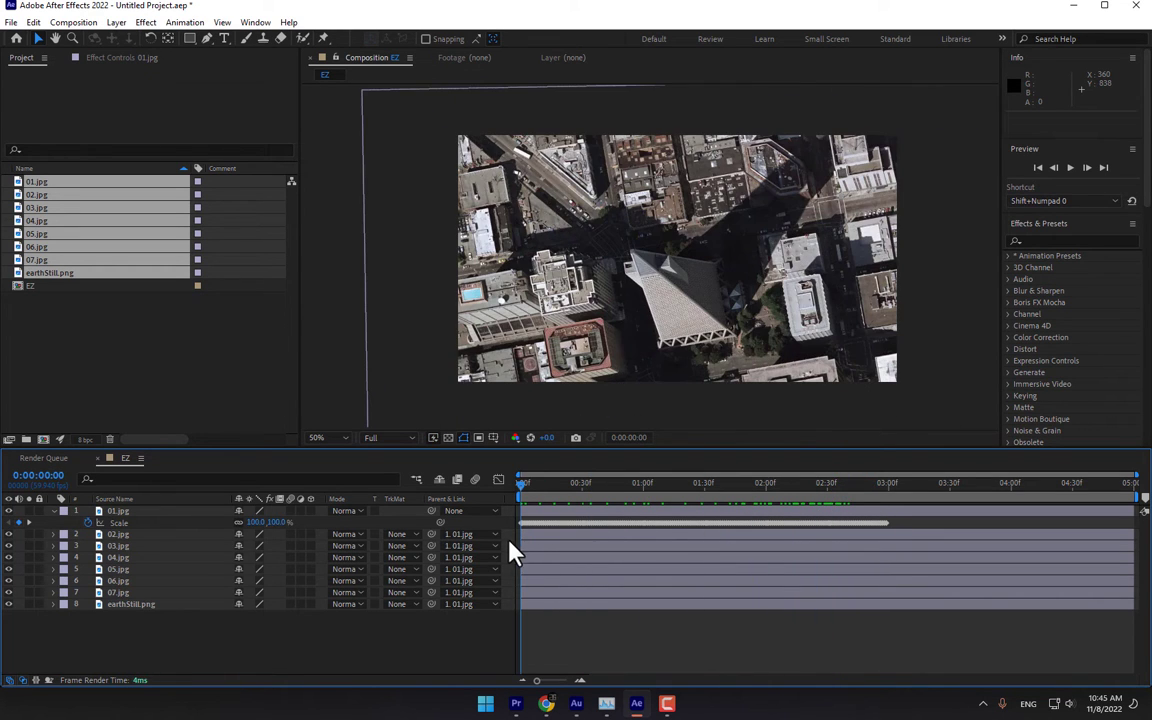
{"action": "scroll", "coordinate": [617, 355], "scroll_direction": "down", "scroll_amount": 2}
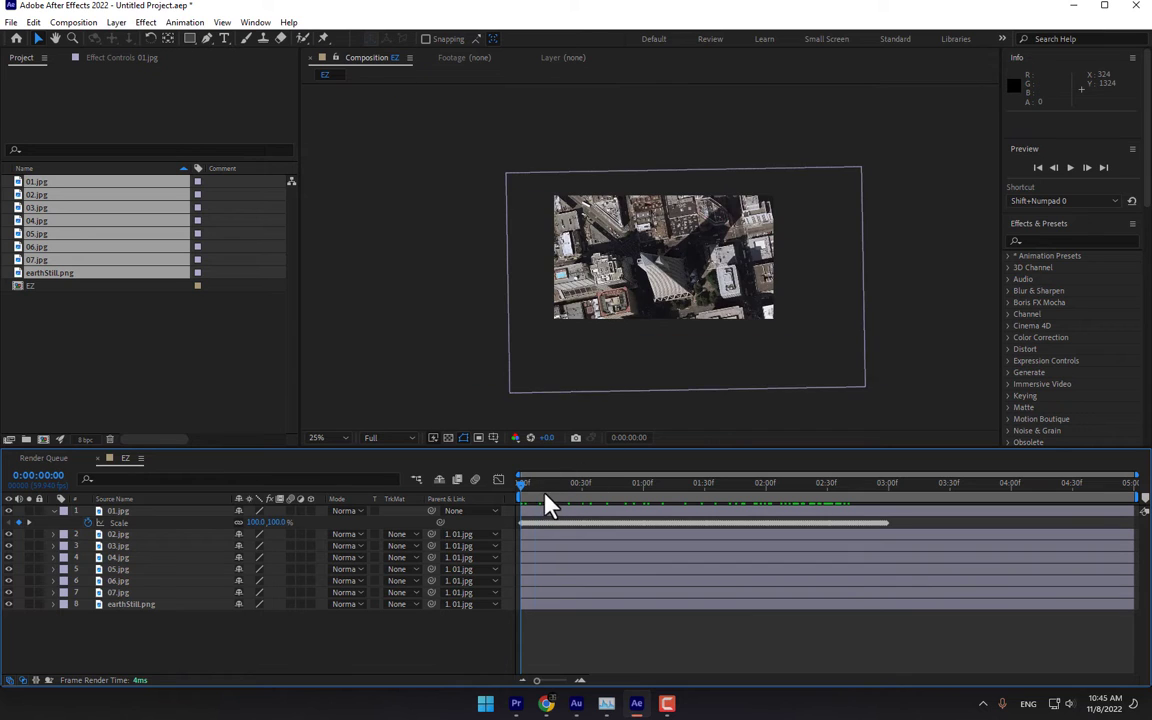
{"action": "left_click_drag", "start_coordinate": [548, 505], "coordinate": [563, 507]}
{"action": "left_click", "coordinate": [155, 511]}
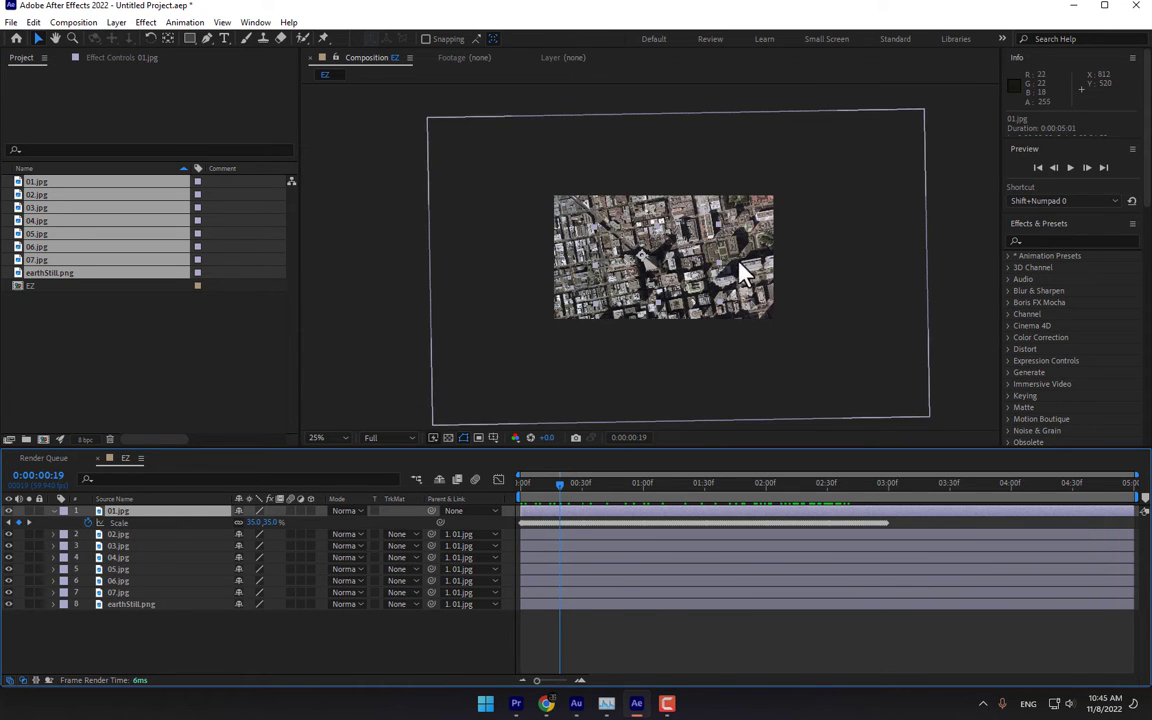
{"action": "scroll", "coordinate": [658, 226], "scroll_direction": "up", "scroll_amount": 2}
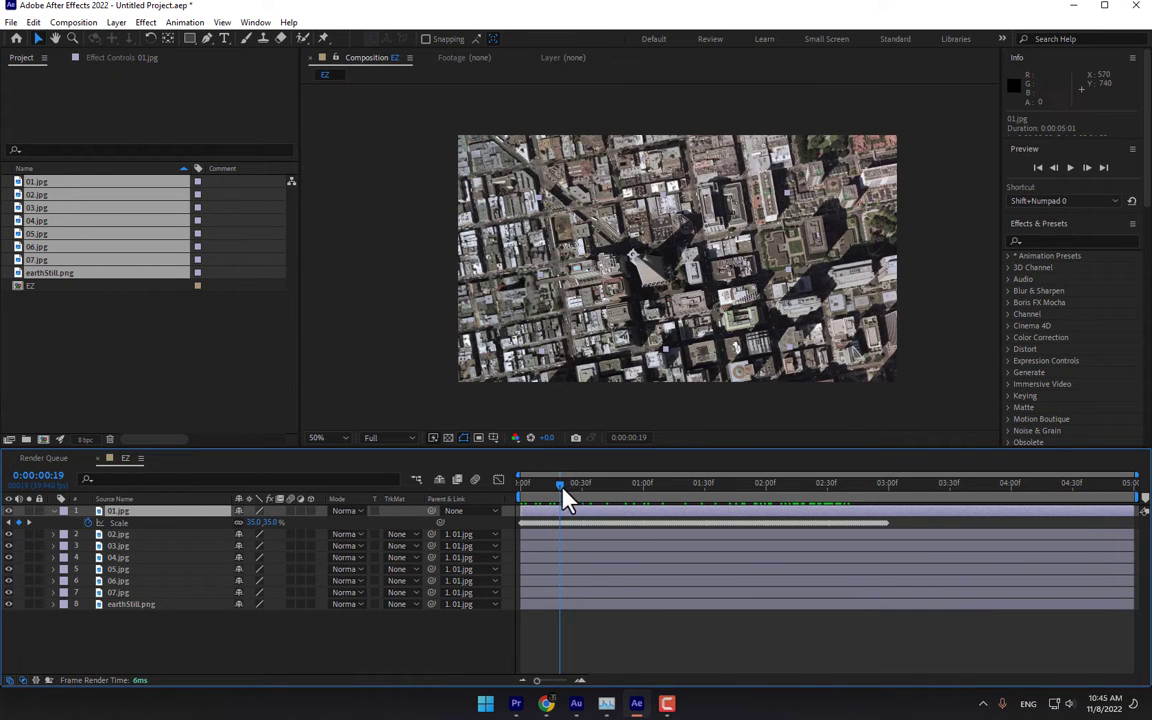
{"action": "left_click_drag", "start_coordinate": [565, 500], "coordinate": [643, 517]}
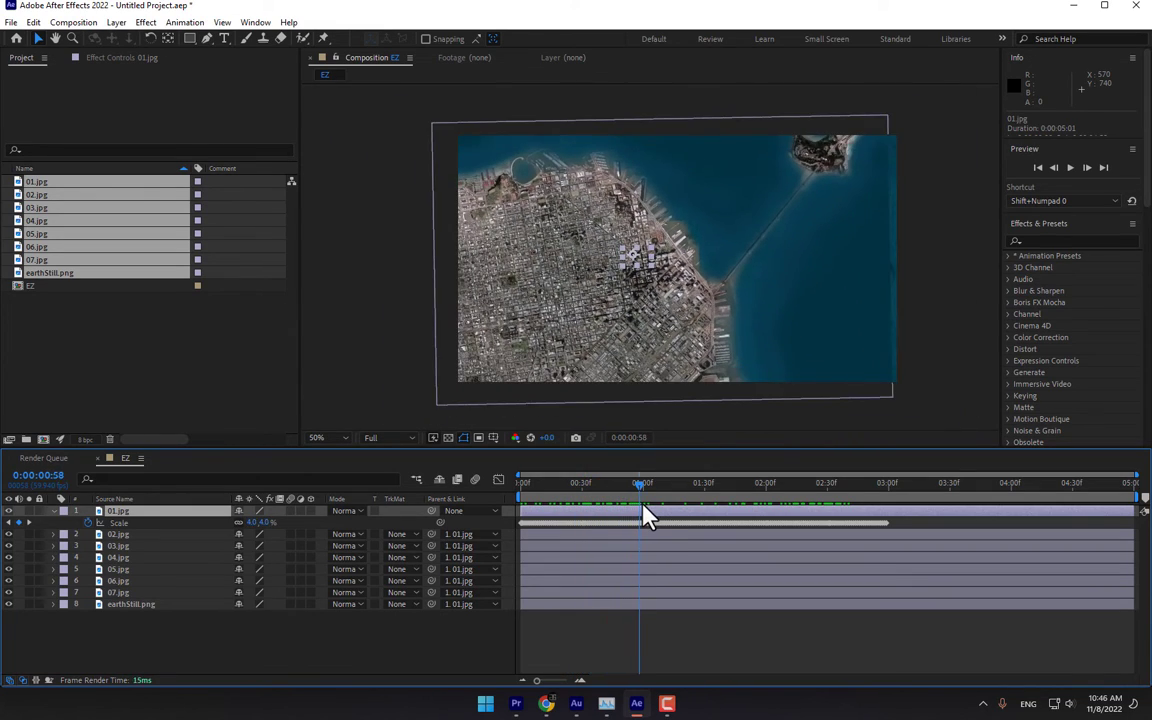
Draw a closed, roughly oval Pen tool mask around the downtown blocks on layer 02.jpg at 0:00:00:56
{"action": "left_click", "coordinate": [171, 535]}
{"action": "scroll", "coordinate": [665, 255], "scroll_direction": "up", "scroll_amount": 2}
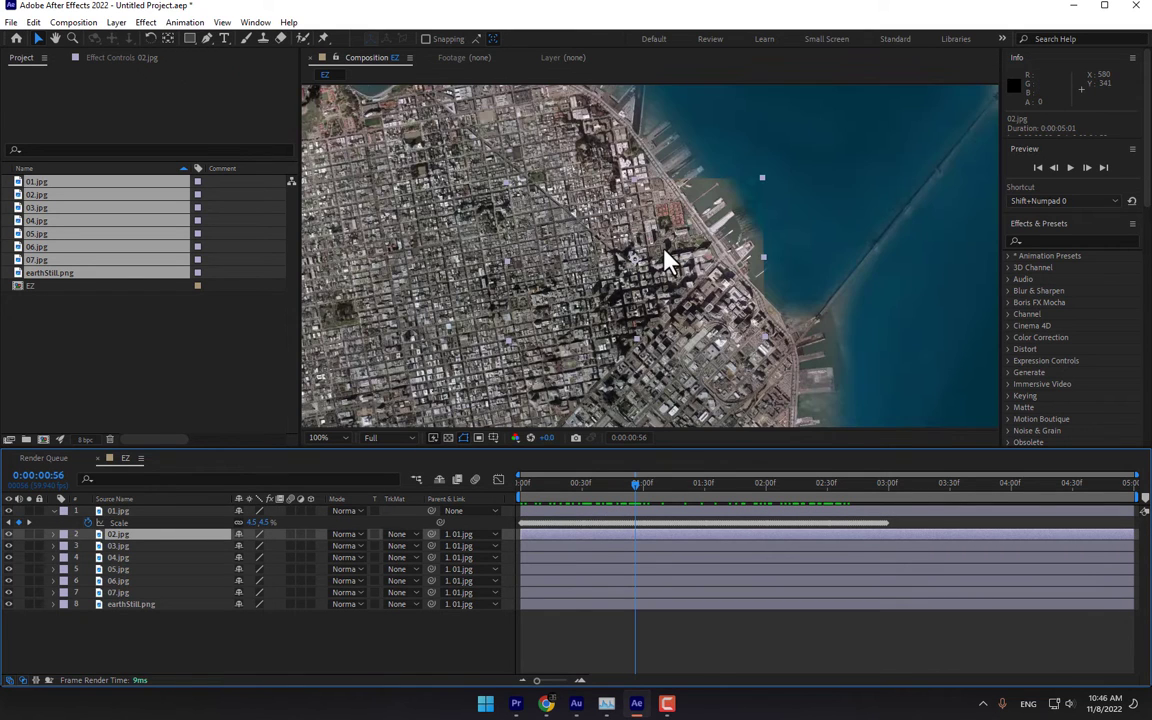
{"action": "left_click", "coordinate": [191, 40]}
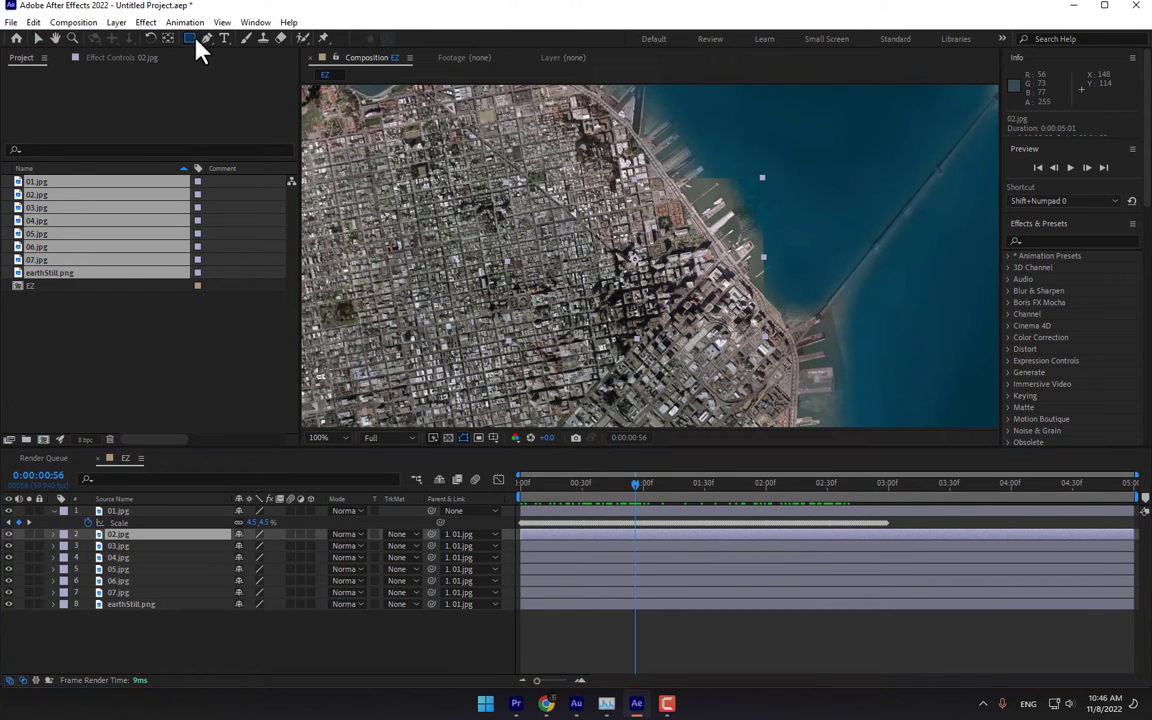
{"action": "left_click", "coordinate": [206, 39]}
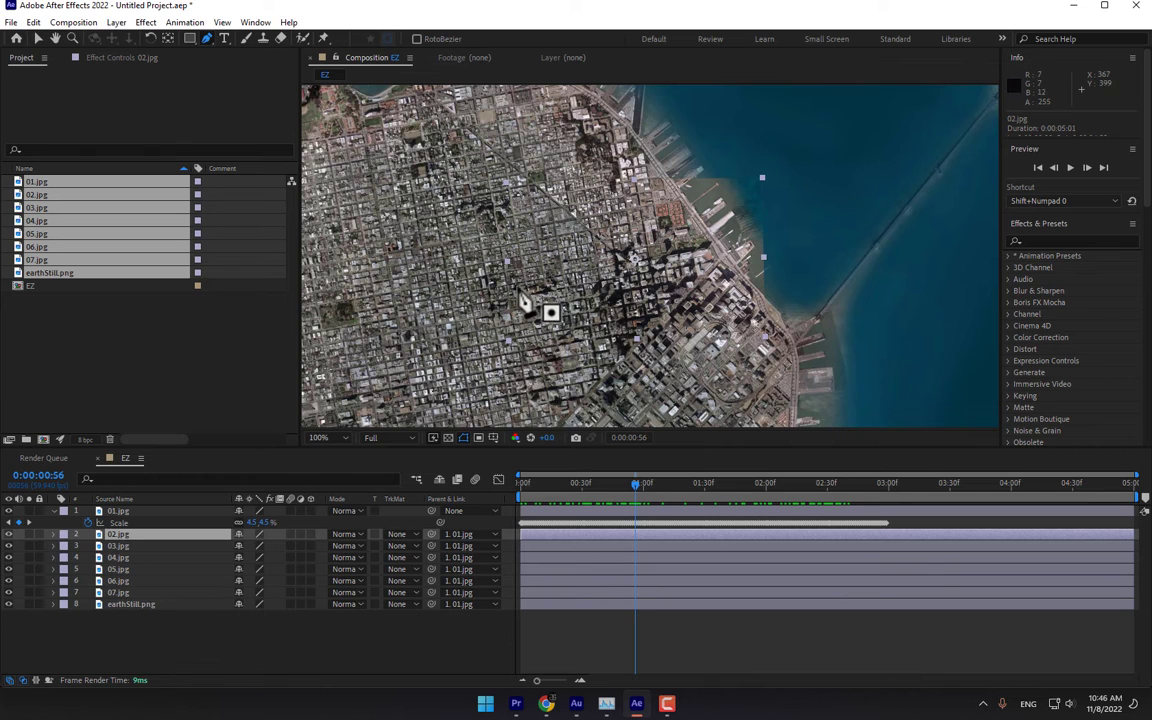
{"action": "left_click", "coordinate": [616, 211]}
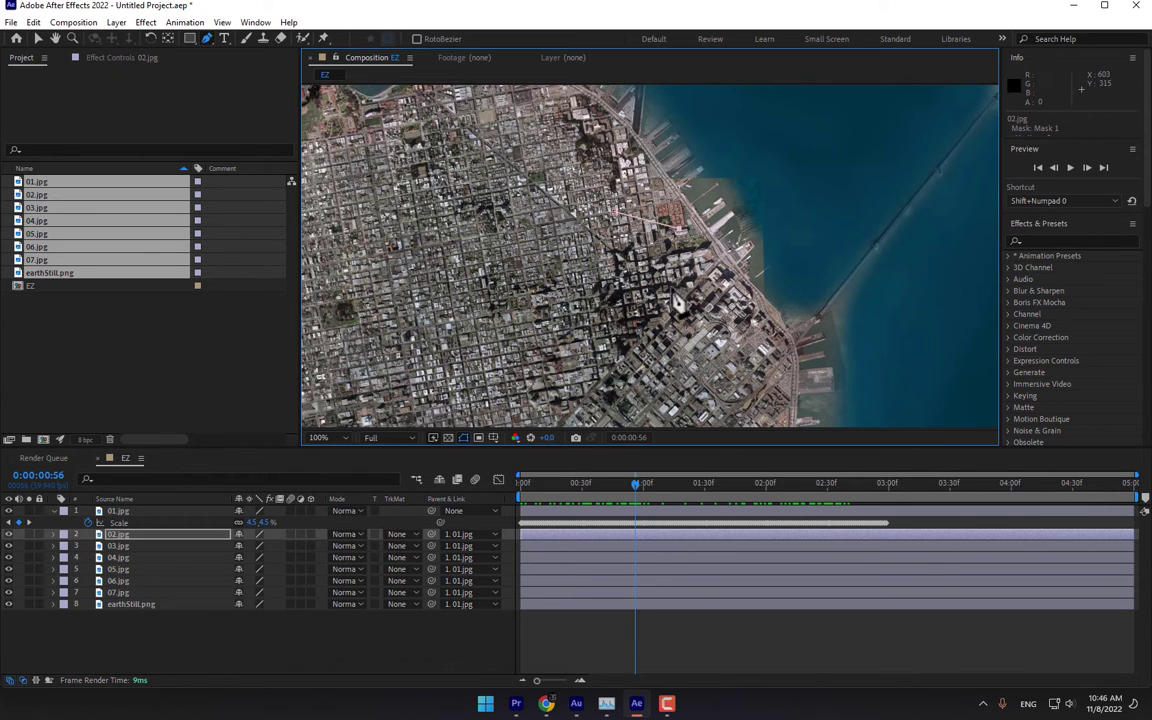
{"action": "left_click", "coordinate": [669, 300]}
{"action": "left_click_drag", "start_coordinate": [598, 303], "coordinate": [562, 246]}
{"action": "left_click", "coordinate": [615, 212]}
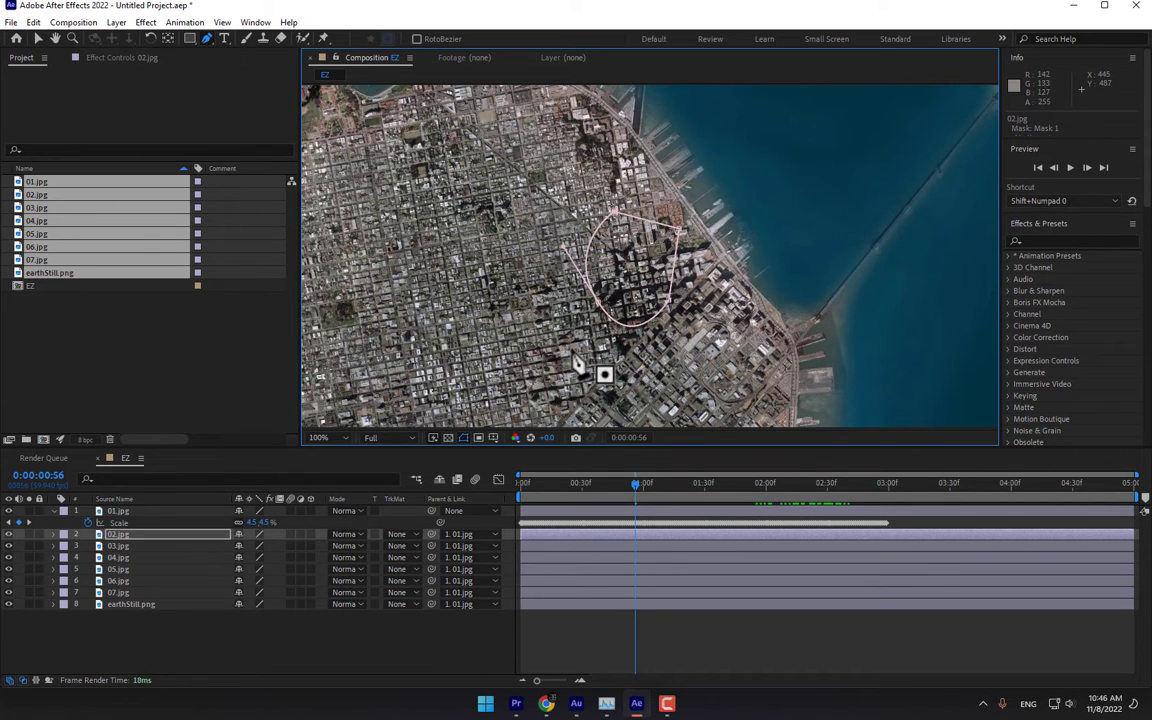
Set the mask feather on 02.jpg to 26 pixels and collapse the layer's properties
{"action": "key", "text": "m"}
{"action": "key", "text": "m"}
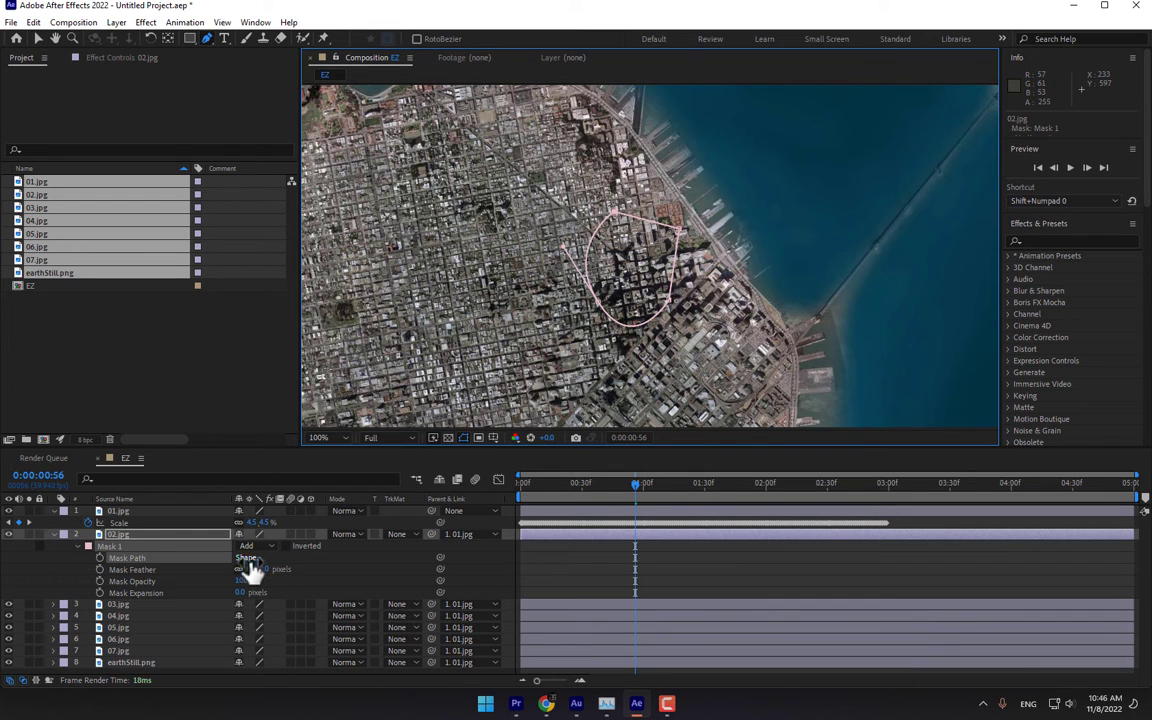
{"action": "left_click_drag", "start_coordinate": [263, 570], "coordinate": [301, 584]}
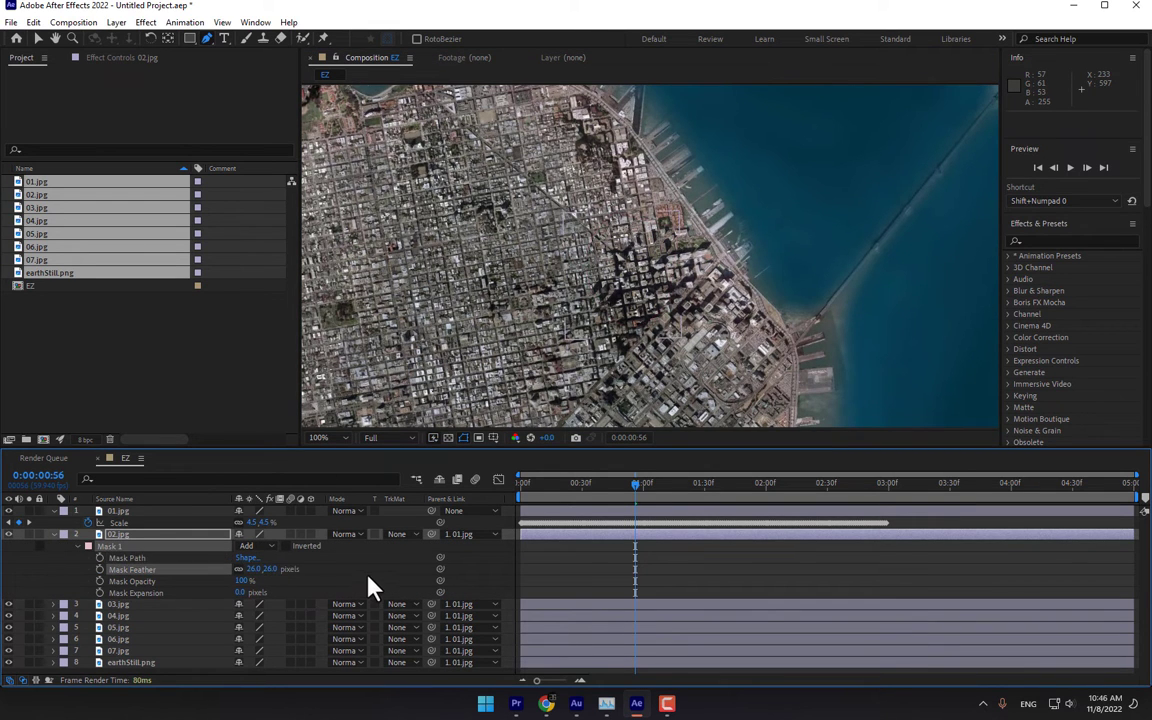
{"action": "left_click", "coordinate": [307, 552]}
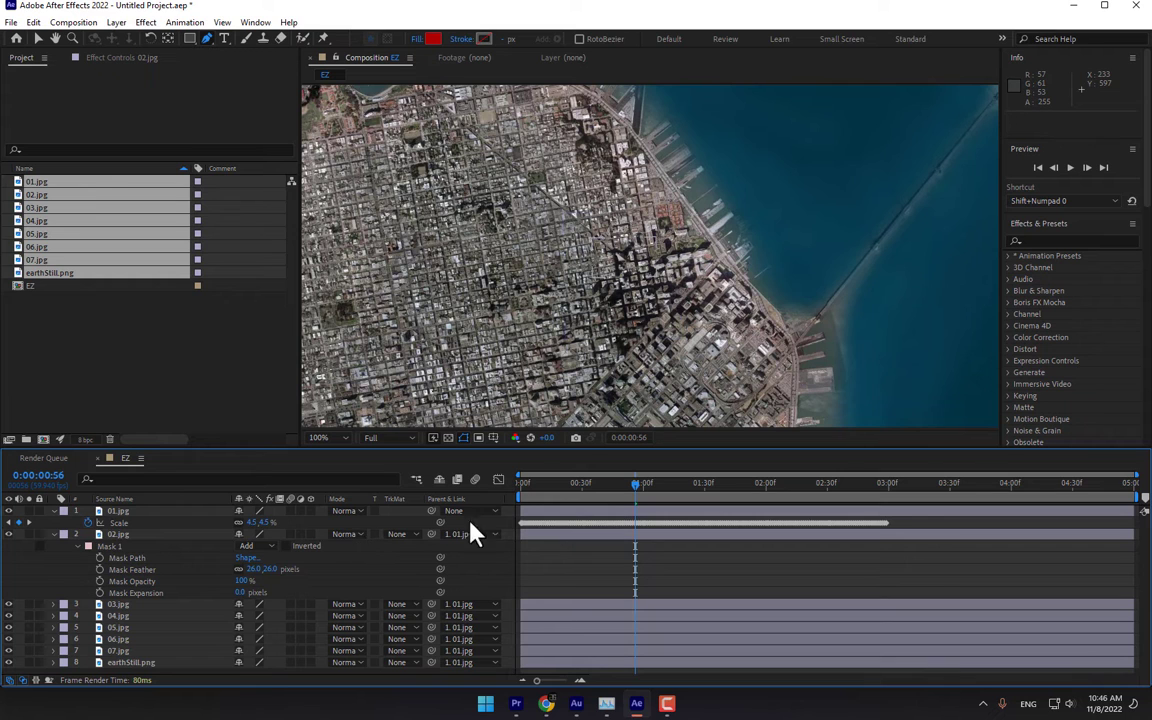
{"action": "left_click", "coordinate": [53, 535]}
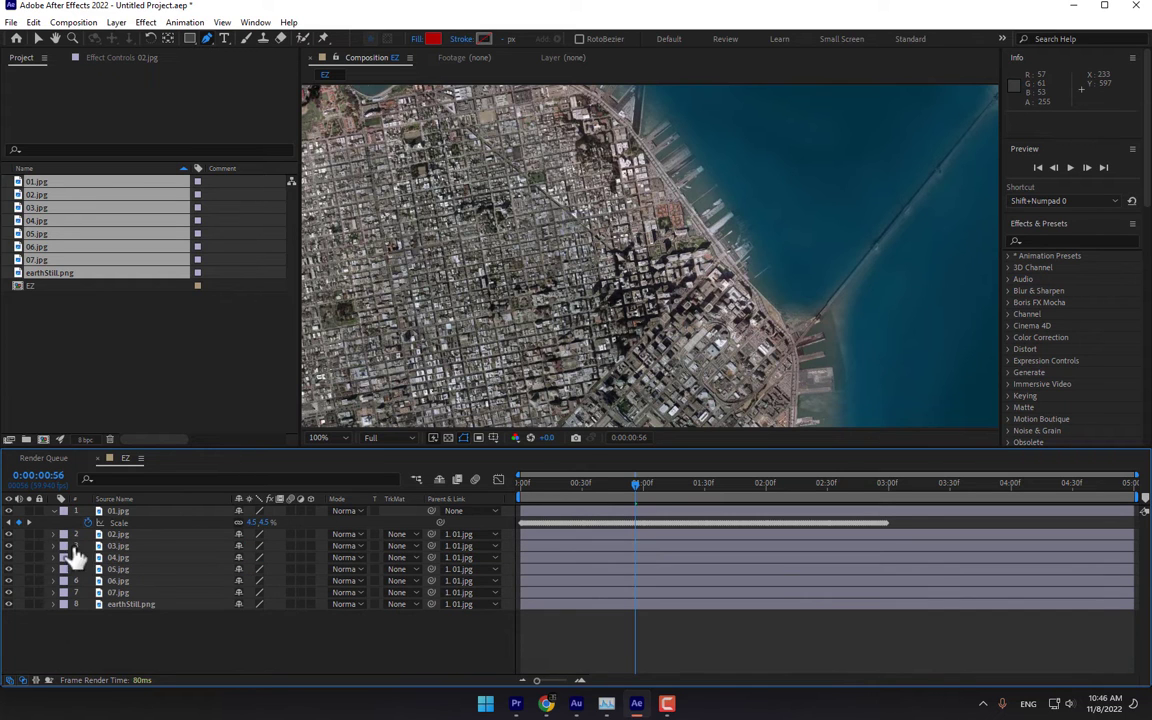
Draw a closed five-point Pen tool mask around the downtown waterfront blocks on layer 03.jpg at 0:00:01:15
{"action": "left_click", "coordinate": [125, 546]}
{"action": "left_click_drag", "start_coordinate": [639, 486], "coordinate": [681, 504]}
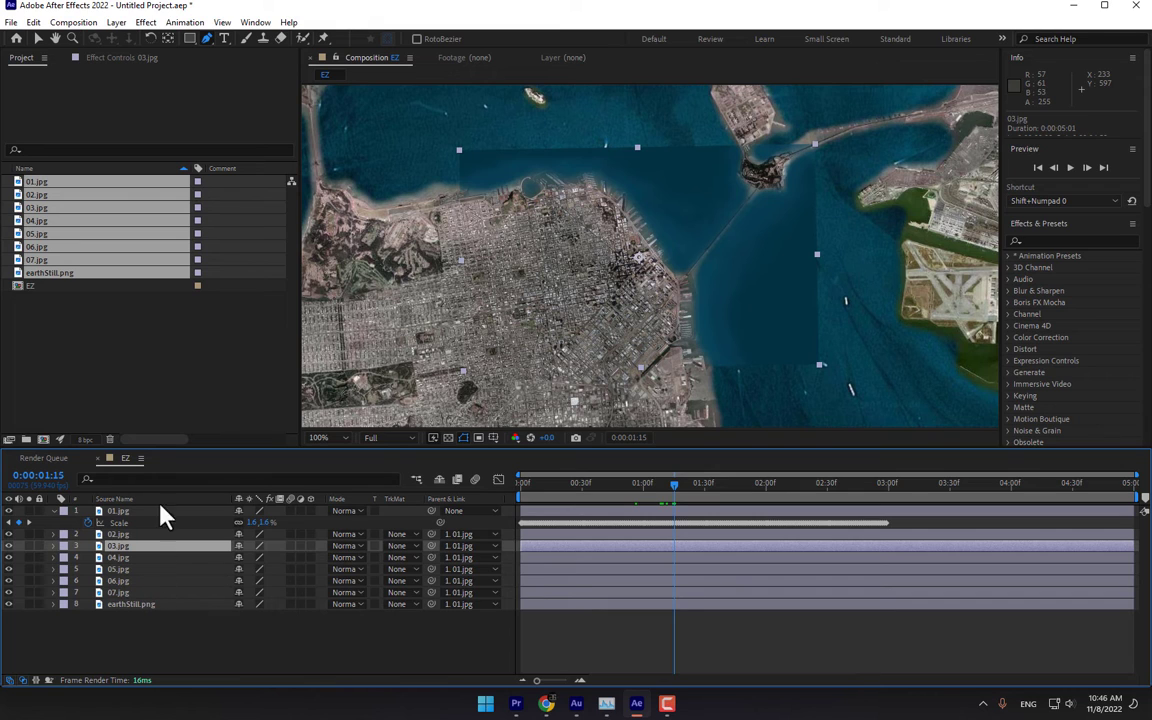
{"action": "key", "text": "s"}
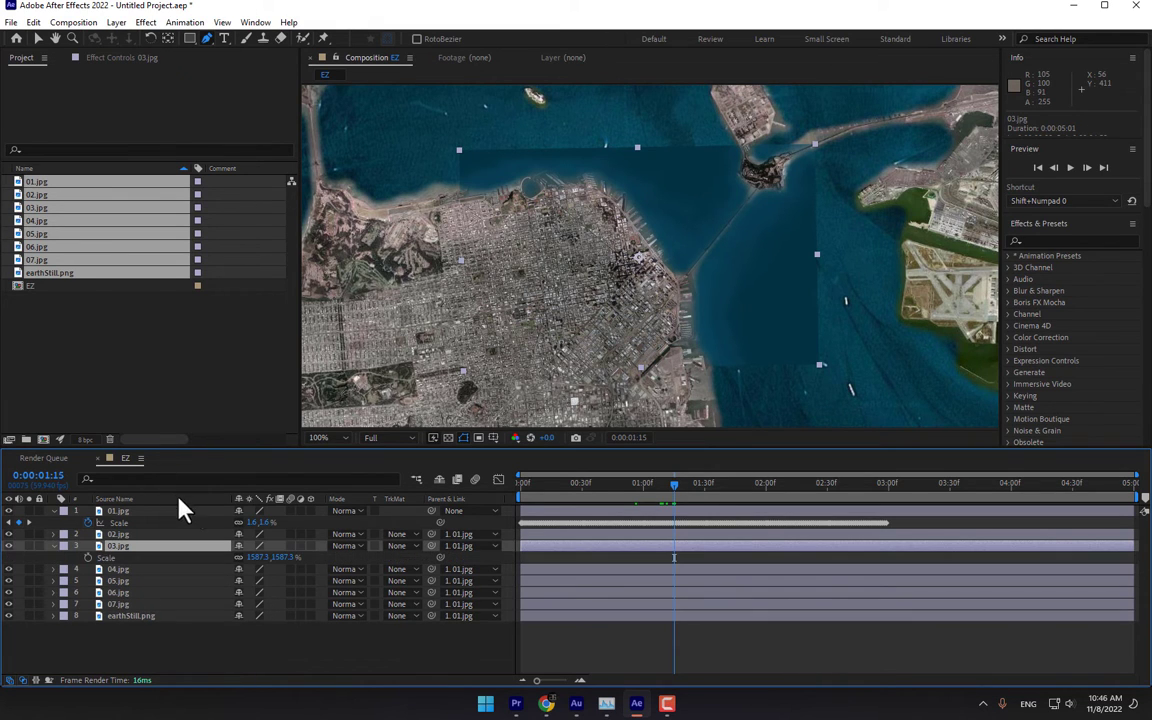
{"action": "left_click", "coordinate": [643, 238]}
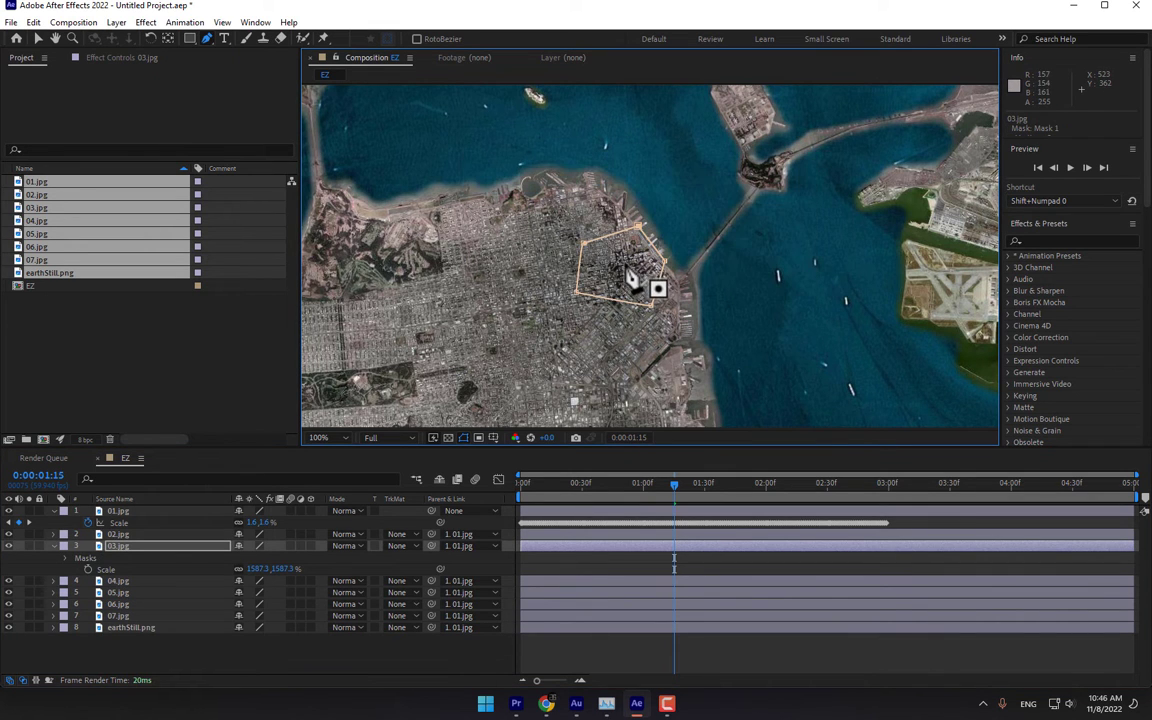
Set the mask feather on 03.jpg to 45 pixels
{"action": "key", "text": "m"}
{"action": "key", "text": "m"}
{"action": "left_click_drag", "start_coordinate": [277, 582], "coordinate": [369, 580]}
{"action": "left_click", "coordinate": [370, 588]}
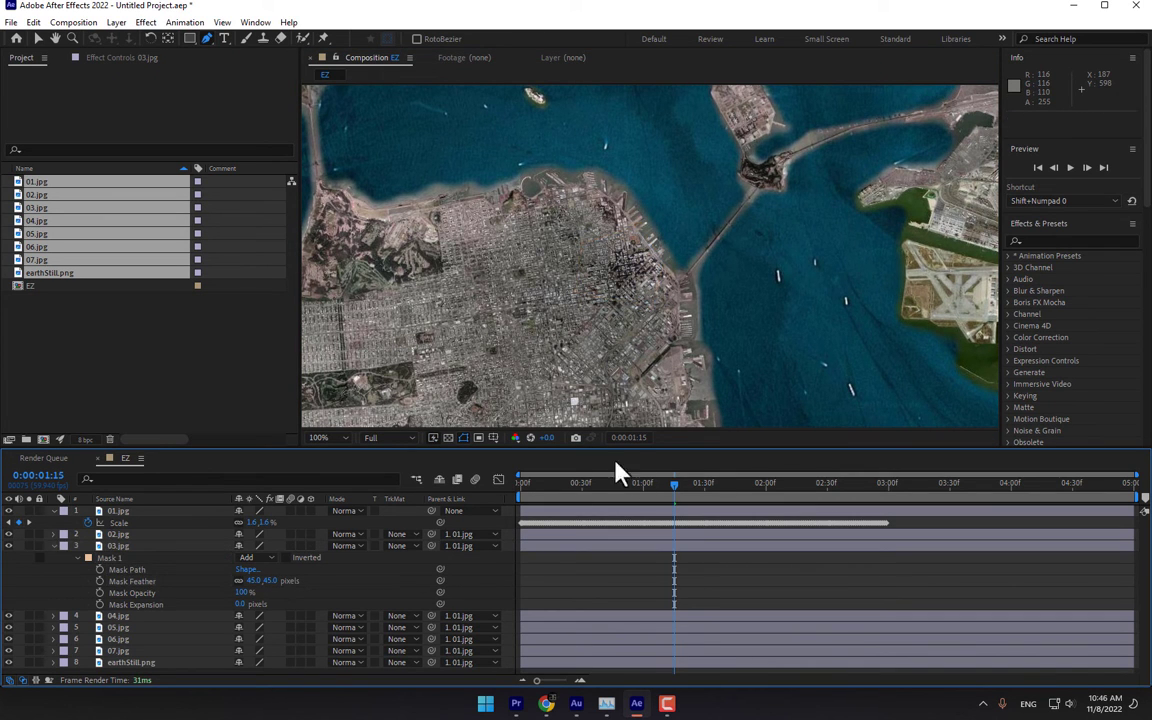
Draw a closed five-point Pen tool mask around the northeastern tip of San Francisco on layer 04.jpg at 0:00:01:44
{"action": "left_click_drag", "start_coordinate": [677, 500], "coordinate": [738, 514]}
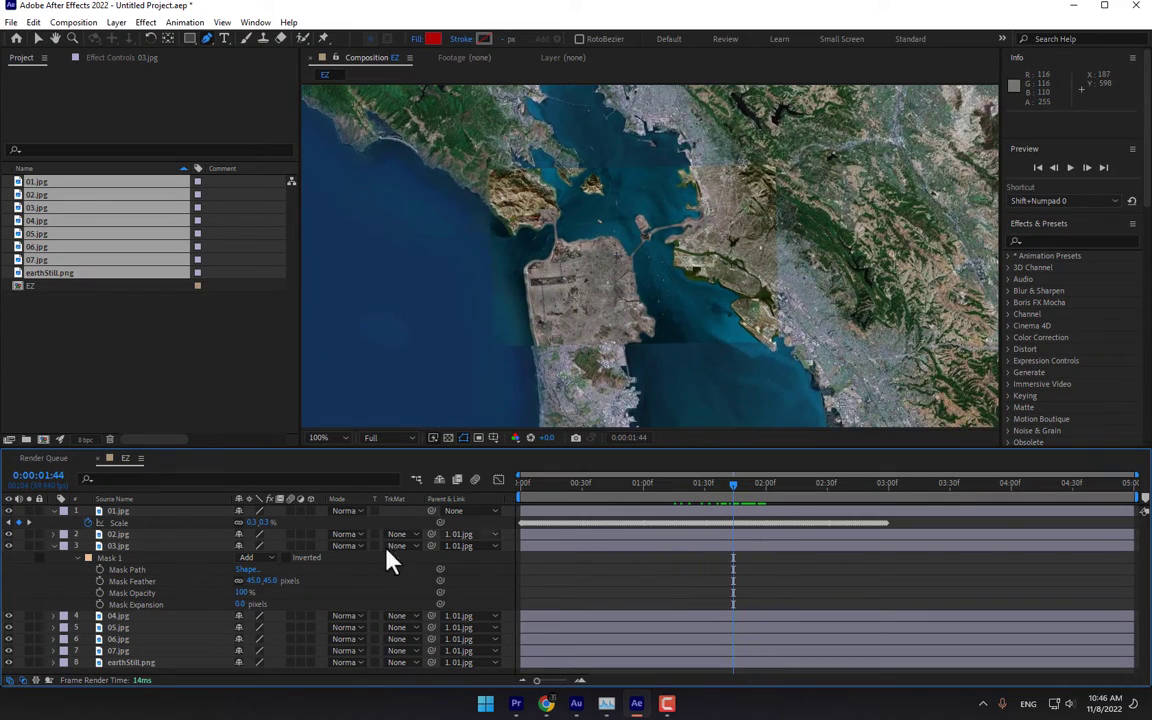
{"action": "left_click", "coordinate": [150, 627]}
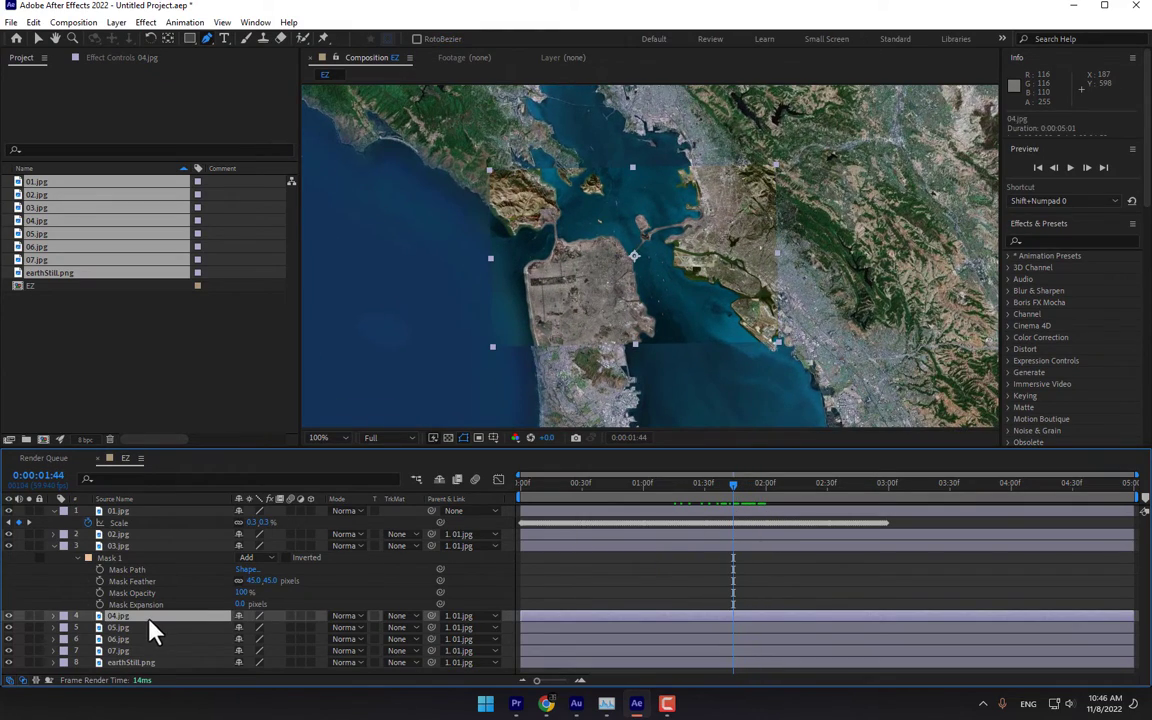
{"action": "left_click", "coordinate": [618, 222]}
{"action": "left_click", "coordinate": [651, 262]}
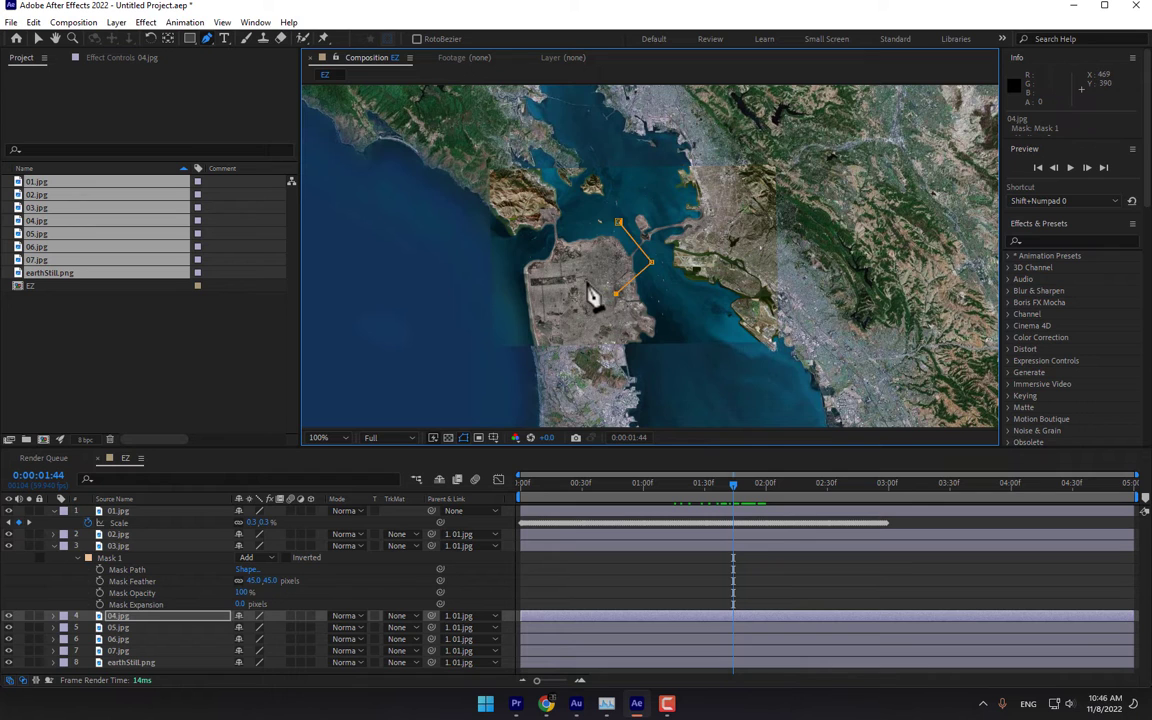
{"action": "left_click", "coordinate": [618, 222]}
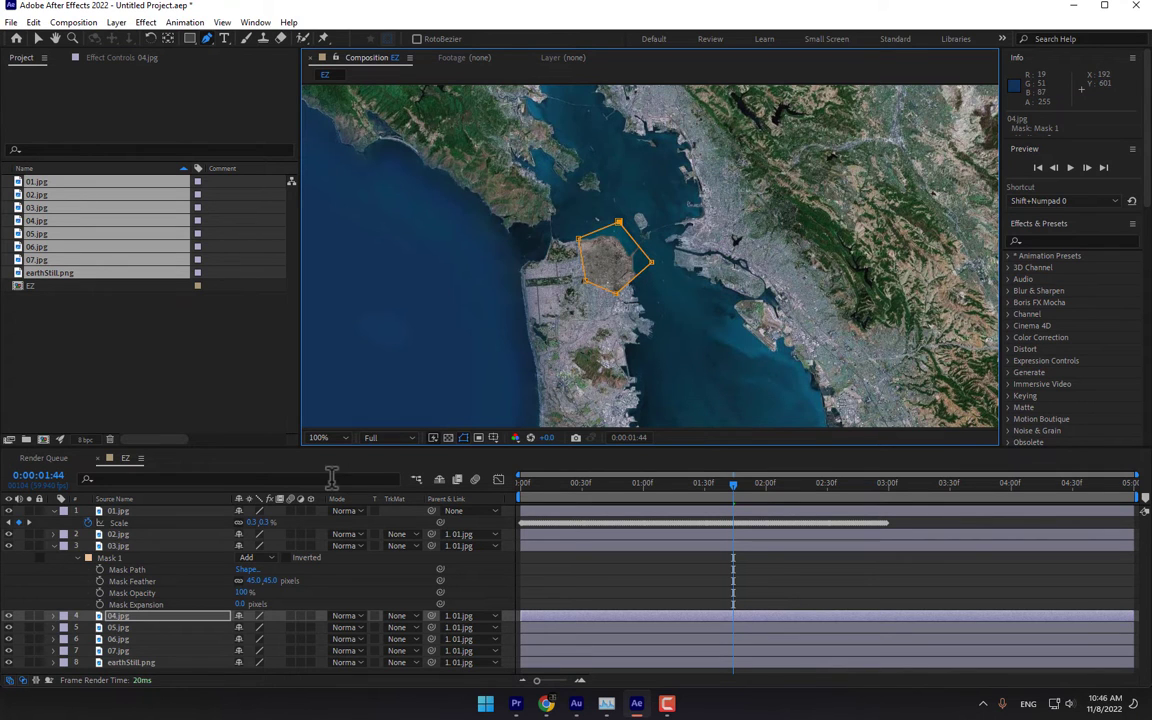
Set the mask feather on 04.jpg to 73 pixels
{"action": "key", "text": "m"}
{"action": "key", "text": "m"}
{"action": "left_click_drag", "start_coordinate": [257, 651], "coordinate": [309, 652]}
{"action": "left_click", "coordinate": [330, 667]}
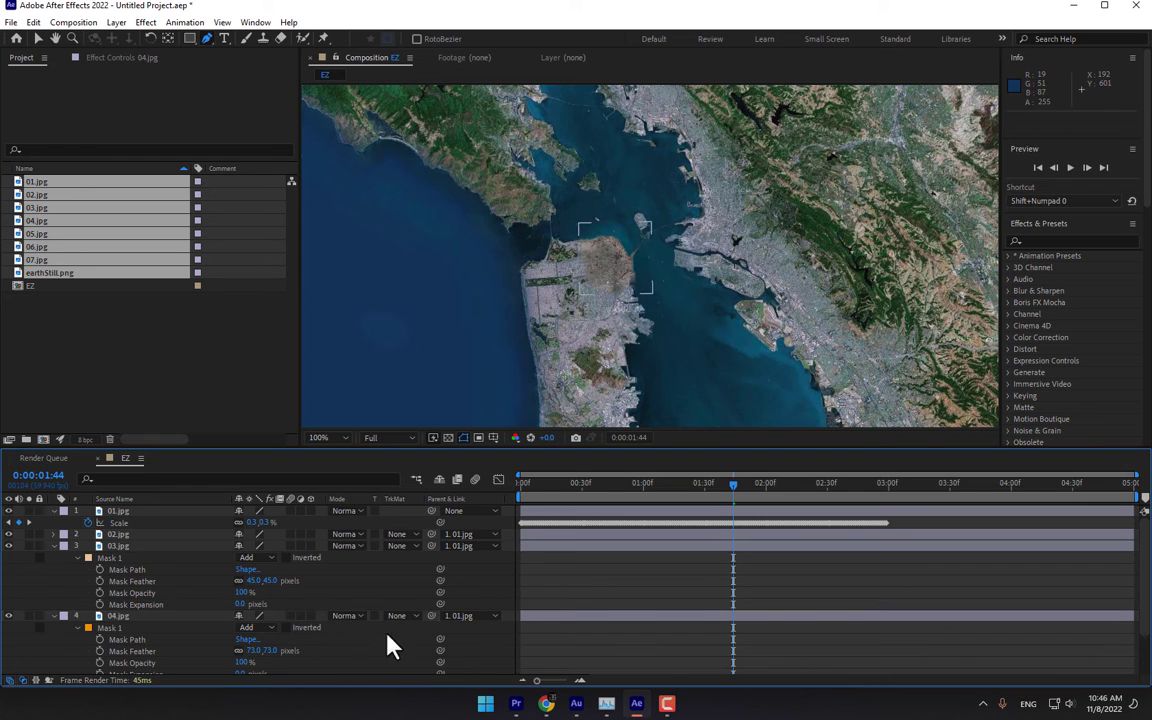
Draw a closed five-point mask around the San Francisco peninsula on 05.jpg at 0:00:02:17 and feather it 57 pixels
{"action": "left_click_drag", "start_coordinate": [760, 497], "coordinate": [800, 512]}
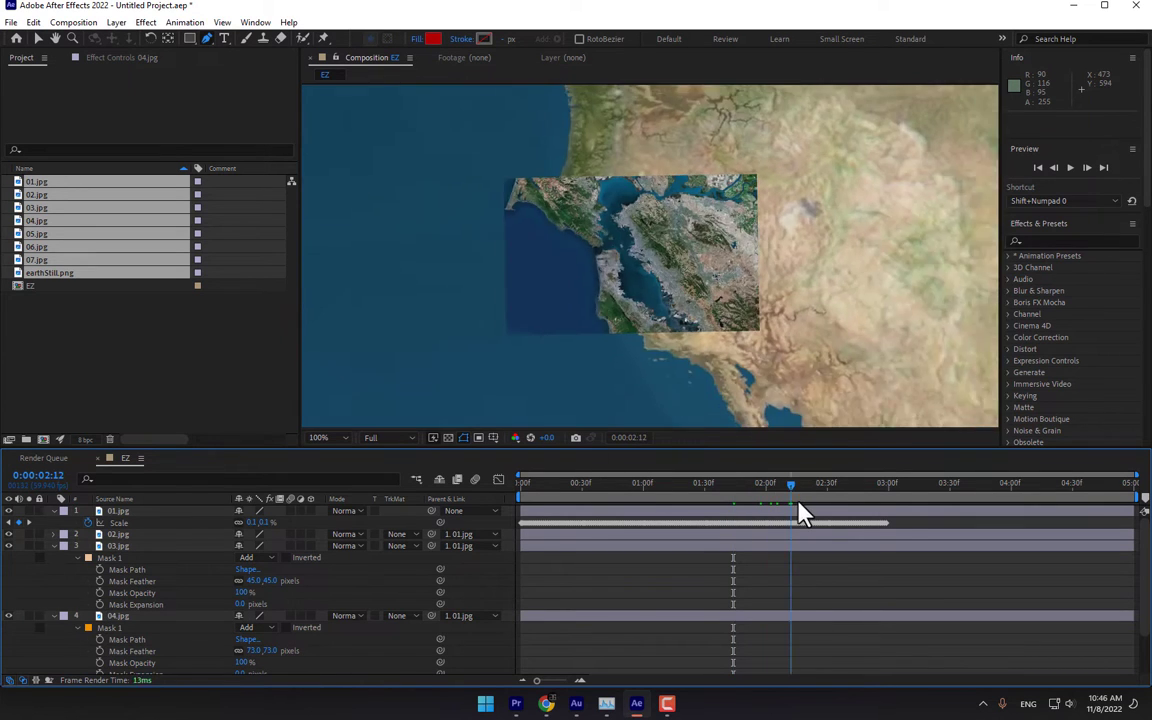
{"action": "scroll", "coordinate": [105, 600], "scroll_direction": "down", "scroll_amount": 2}
{"action": "left_click", "coordinate": [124, 632]}
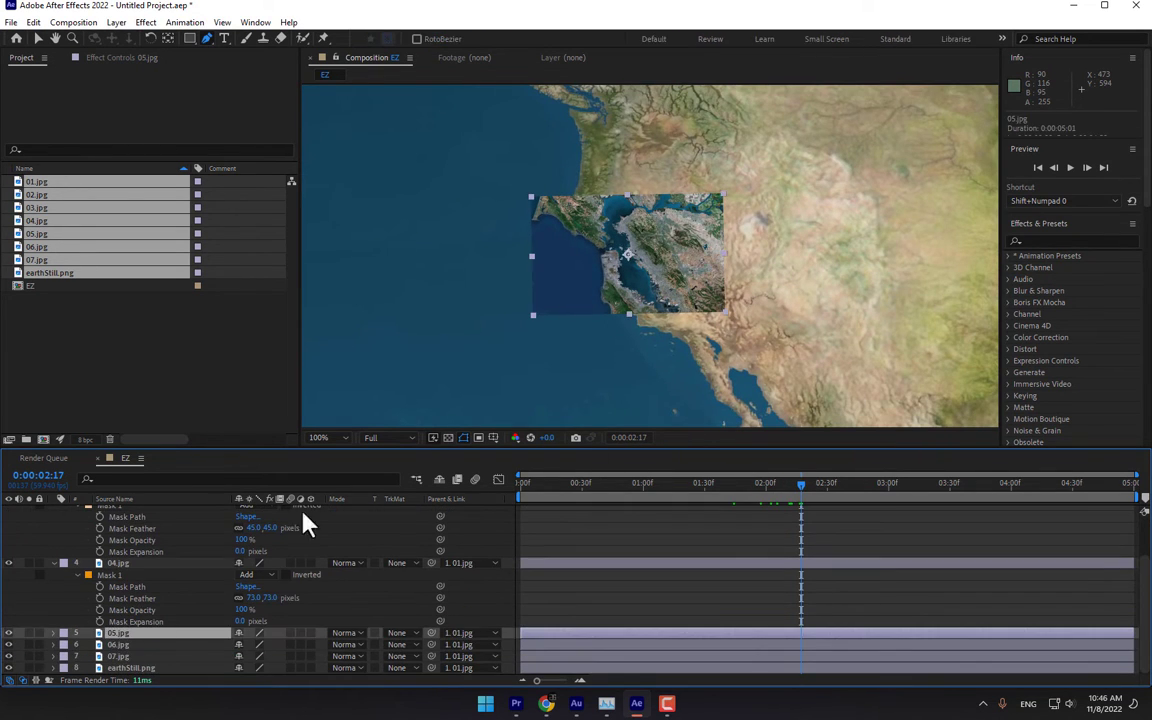
{"action": "scroll", "coordinate": [595, 262], "scroll_direction": "up", "scroll_amount": 1}
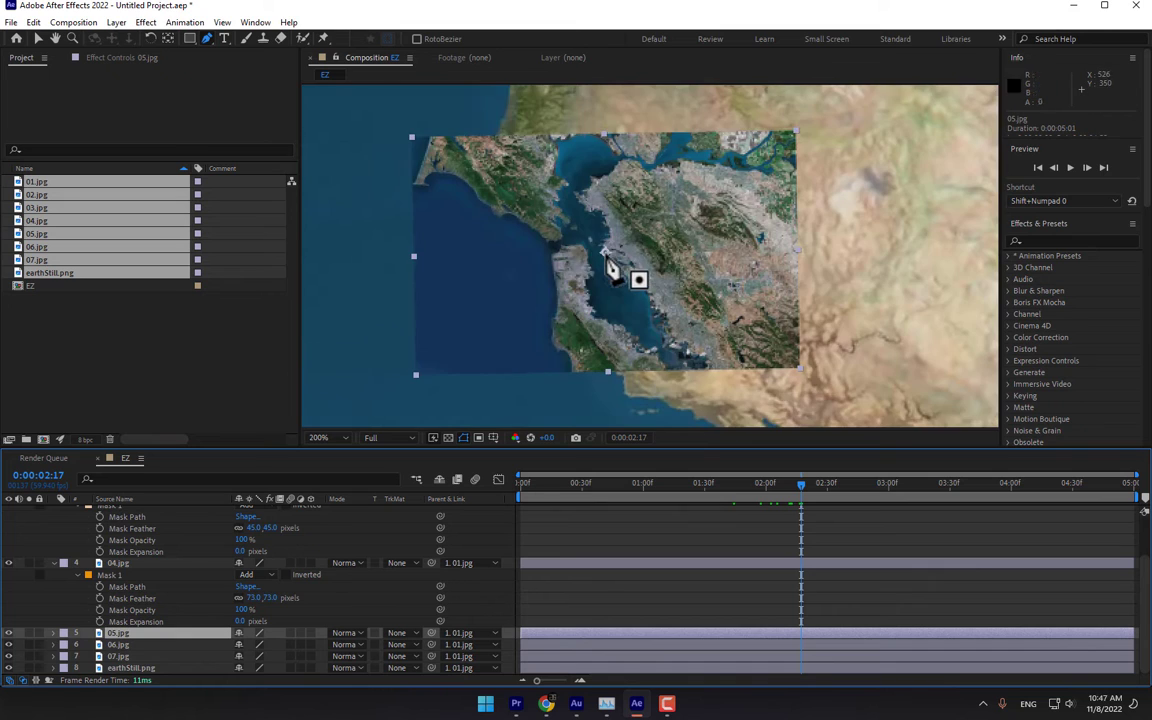
{"action": "left_click", "coordinate": [556, 228]}
{"action": "left_click", "coordinate": [623, 225]}
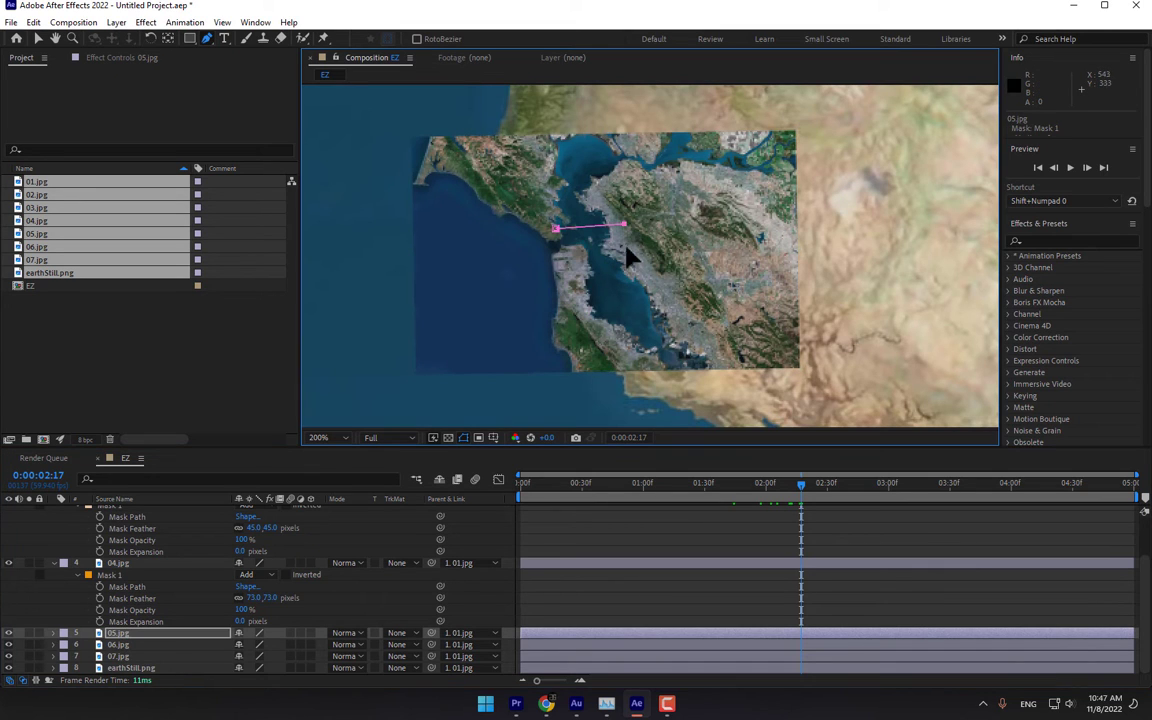
{"action": "left_click", "coordinate": [556, 229]}
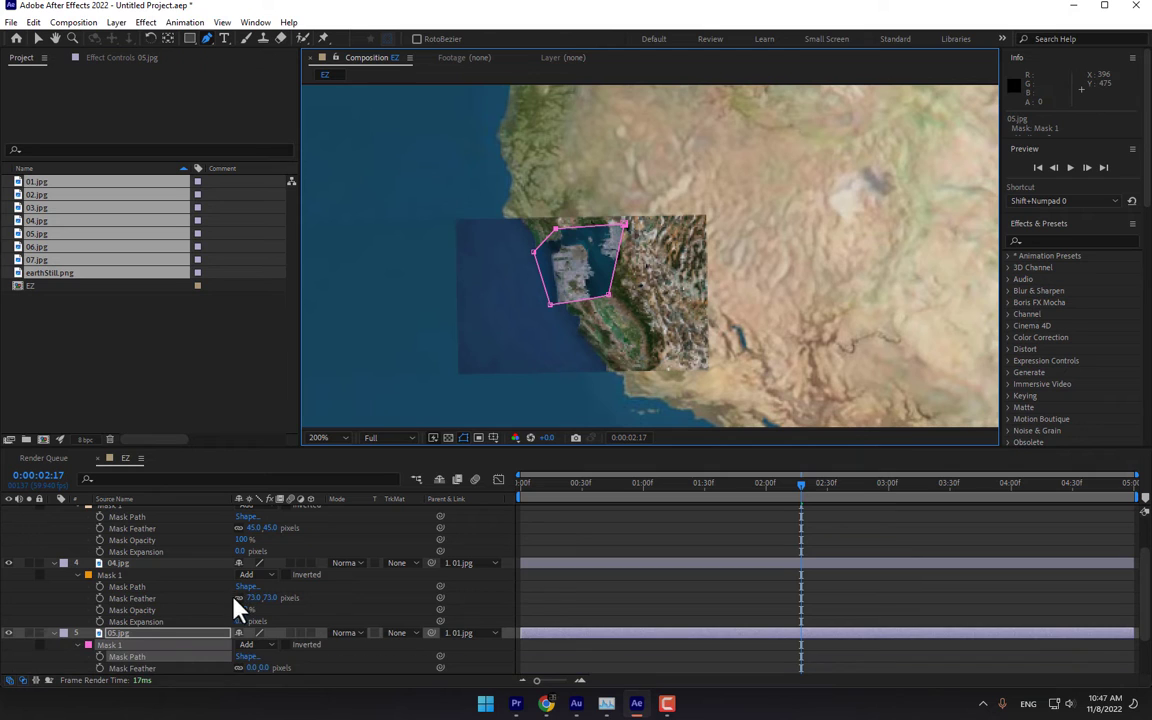
{"action": "left_click_drag", "start_coordinate": [258, 667], "coordinate": [333, 683]}
{"action": "left_click", "coordinate": [366, 677]}
{"action": "scroll", "coordinate": [560, 560], "scroll_direction": "down", "scroll_amount": 1}
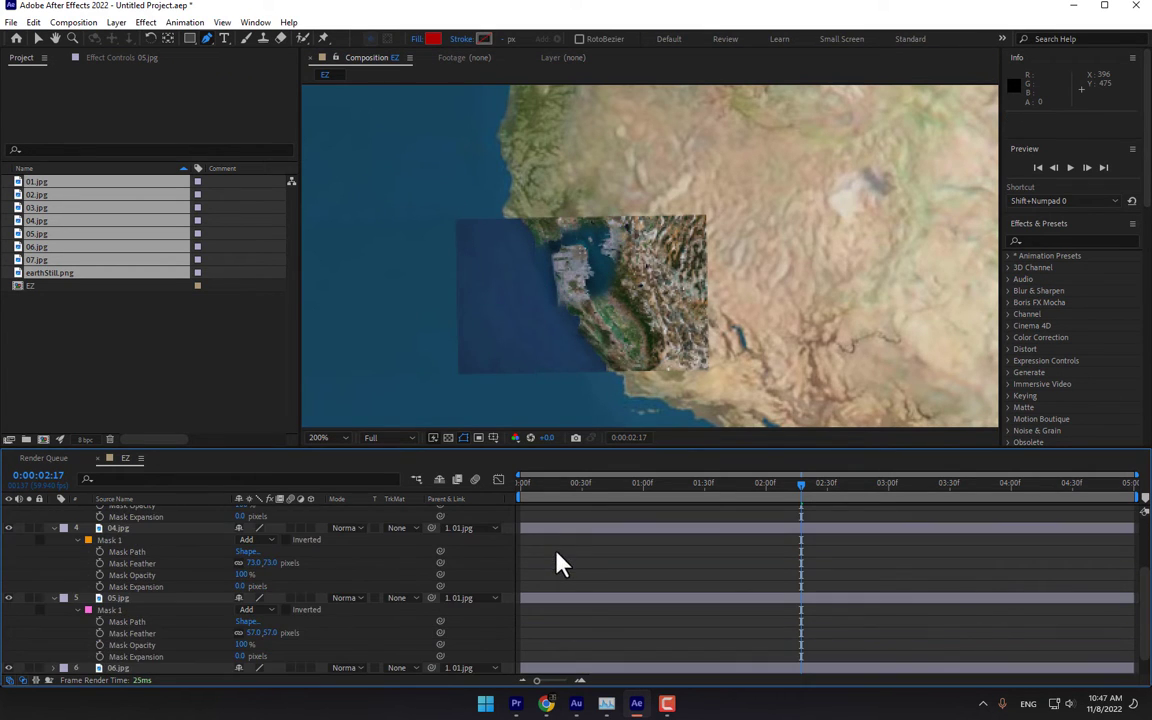
Draw a closed four-point mask over the coastal area around the bay on 06.jpg and feather it 71 pixels
{"action": "left_click", "coordinate": [143, 668]}
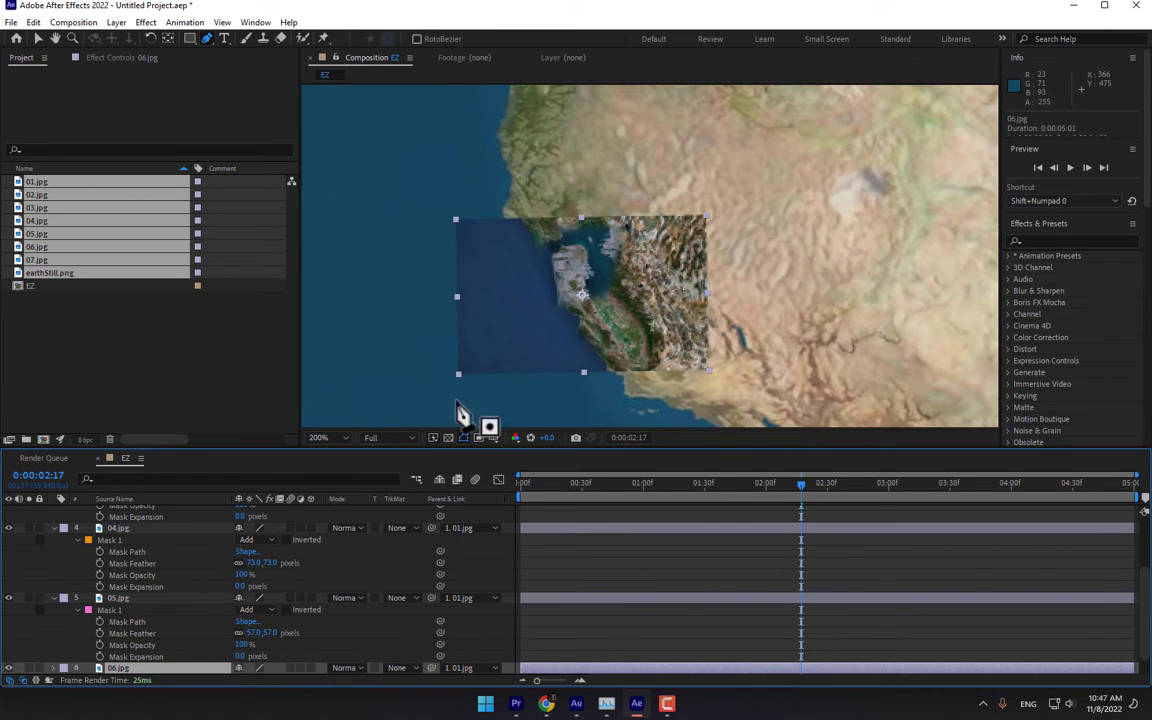
{"action": "left_click", "coordinate": [548, 265]}
{"action": "left_click", "coordinate": [618, 260]}
{"action": "left_click", "coordinate": [612, 323]}
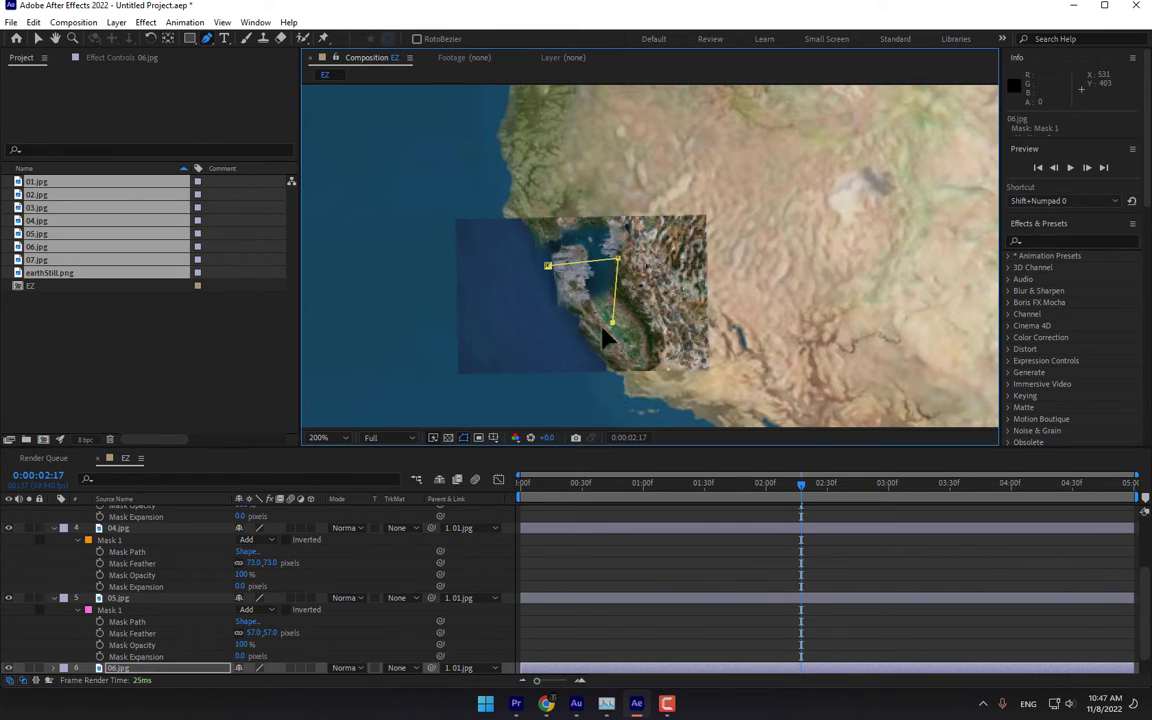
{"action": "left_click", "coordinate": [548, 266]}
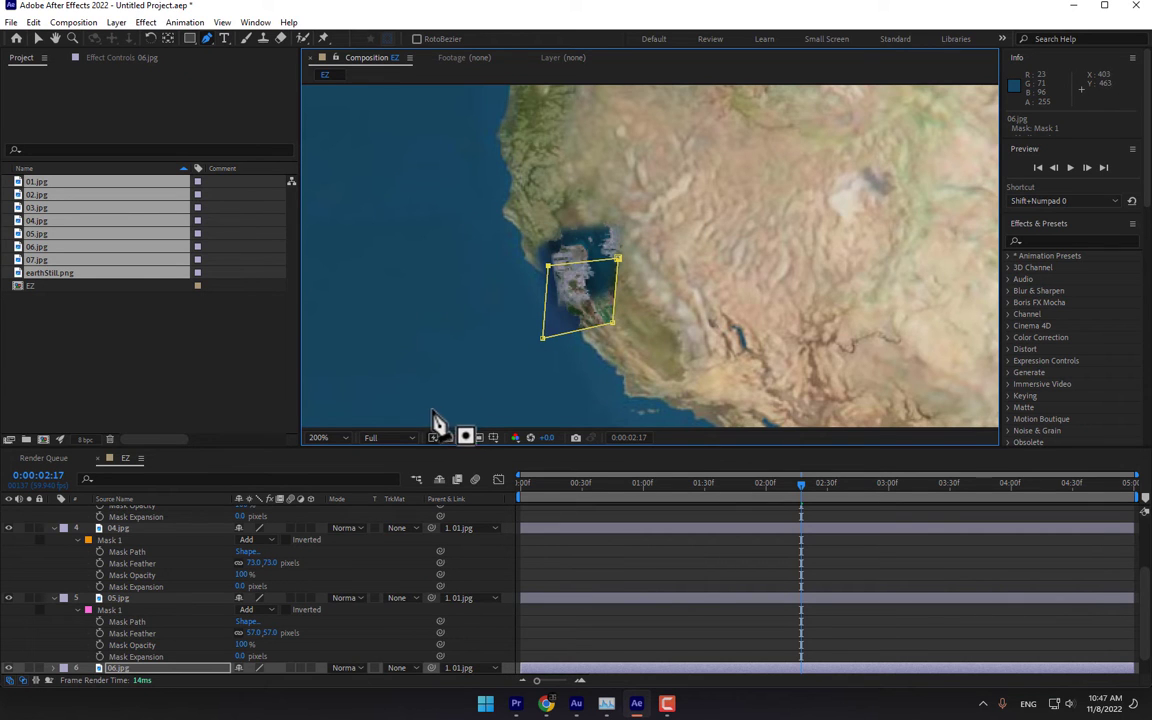
{"action": "scroll", "coordinate": [305, 520], "scroll_direction": "down", "scroll_amount": 1}
{"action": "scroll", "coordinate": [298, 664], "scroll_direction": "down", "scroll_amount": 2}
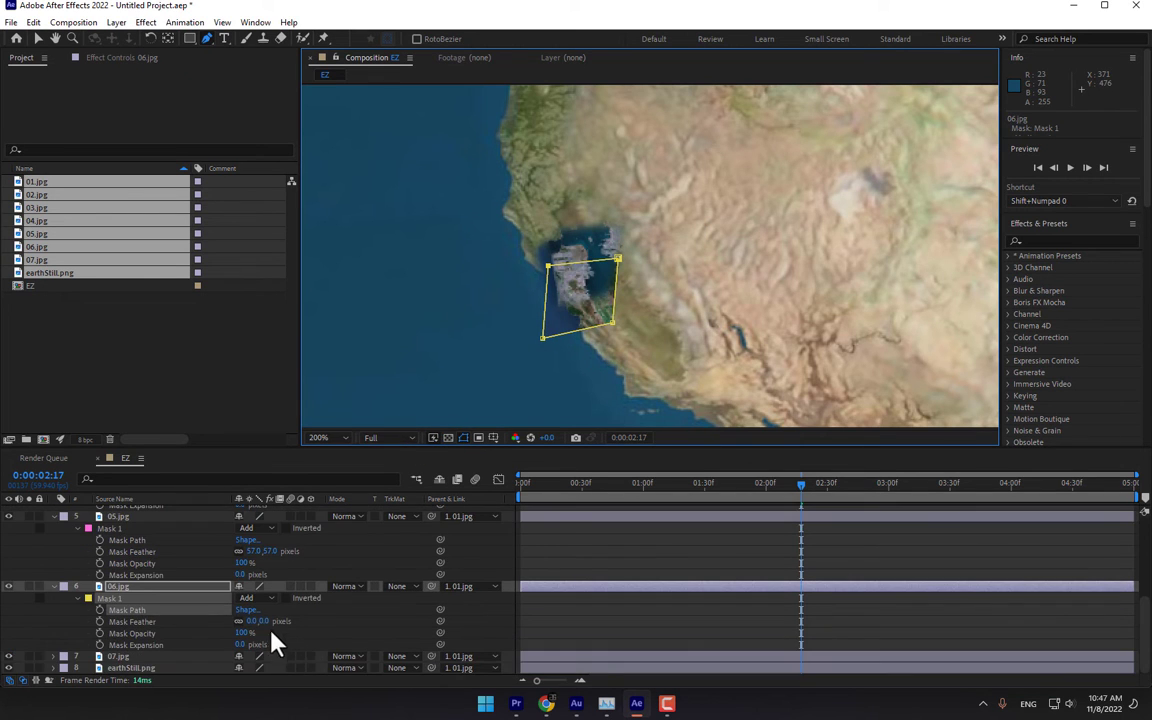
Check the blend around 0:00:02:13 and increase the mask feather to 147 pixels on 05.jpg and 125 pixels on 06.jpg
{"action": "left_click", "coordinate": [684, 488]}
{"action": "left_click_drag", "start_coordinate": [730, 491], "coordinate": [792, 500]}
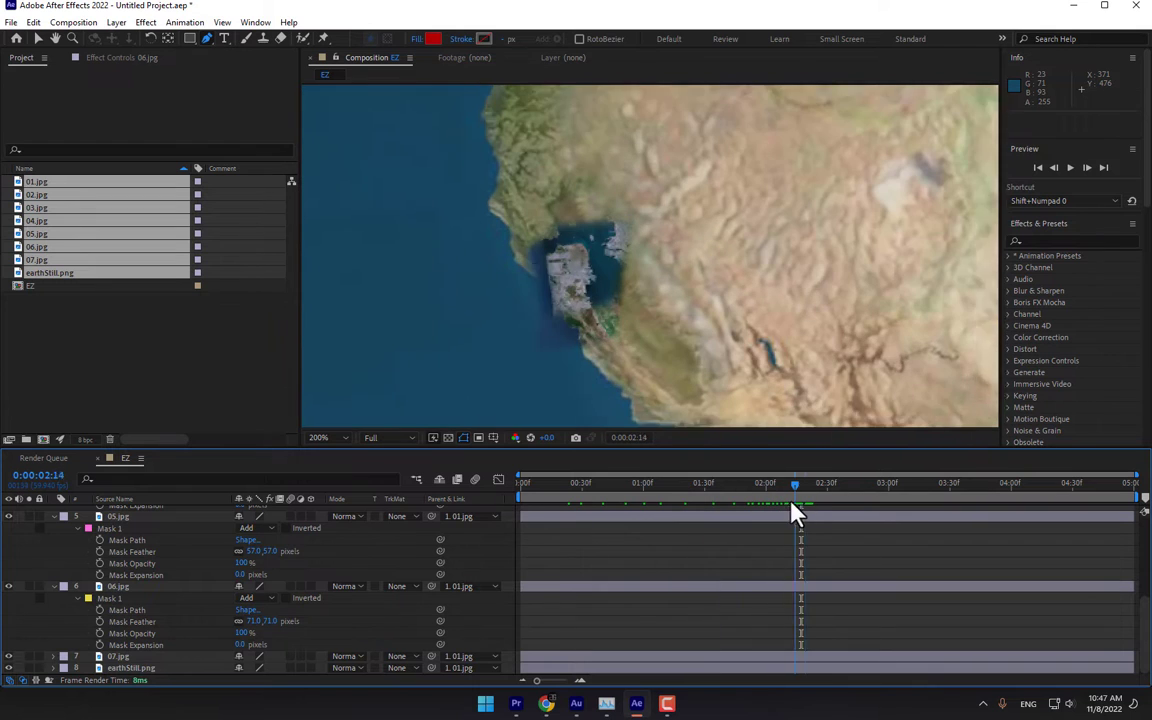
{"action": "left_click", "coordinate": [180, 586]}
{"action": "left_click", "coordinate": [150, 656]}
{"action": "left_click", "coordinate": [140, 516]}
{"action": "left_click_drag", "start_coordinate": [270, 552], "coordinate": [333, 552]}
{"action": "left_click", "coordinate": [310, 578]}
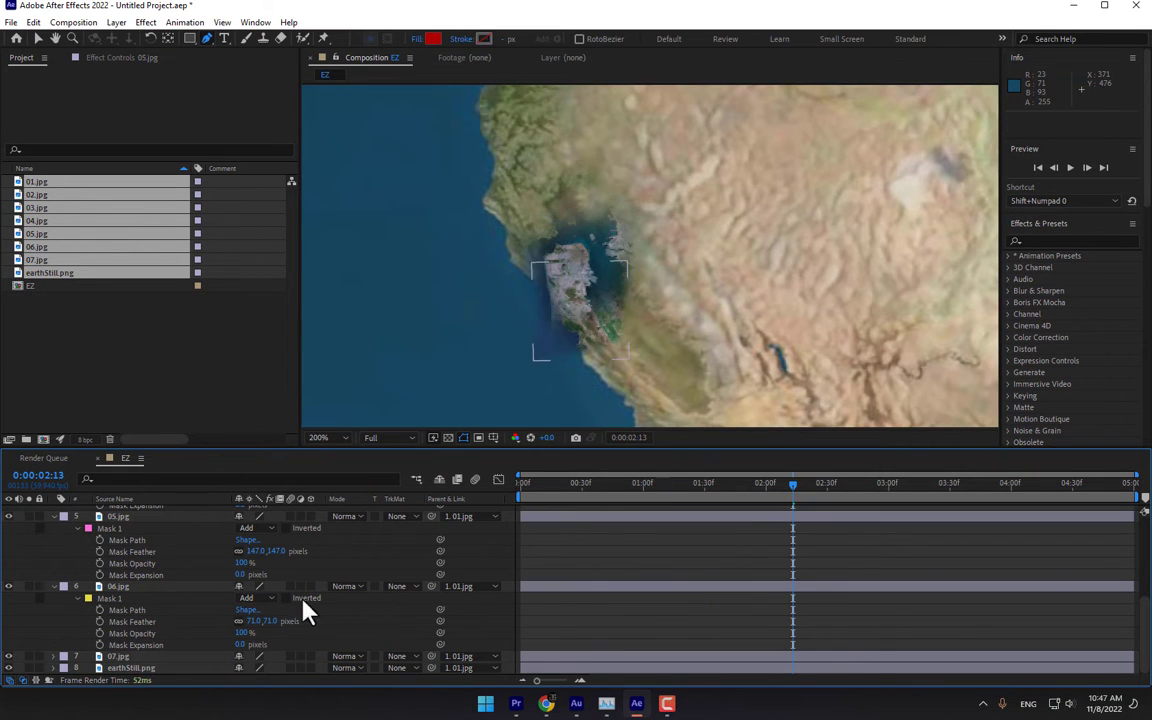
{"action": "left_click_drag", "start_coordinate": [270, 622], "coordinate": [303, 622]}
Reshape the mask on 06.jpg by moving its corner points to fit around the Bay Area
{"action": "left_click", "coordinate": [150, 586]}
{"action": "left_click", "coordinate": [145, 517]}
{"action": "left_click", "coordinate": [150, 586]}
{"action": "left_click_drag", "start_coordinate": [533, 360], "coordinate": [536, 347]}
{"action": "left_click_drag", "start_coordinate": [540, 270], "coordinate": [530, 231]}
{"action": "left_click_drag", "start_coordinate": [627, 260], "coordinate": [624, 226]}
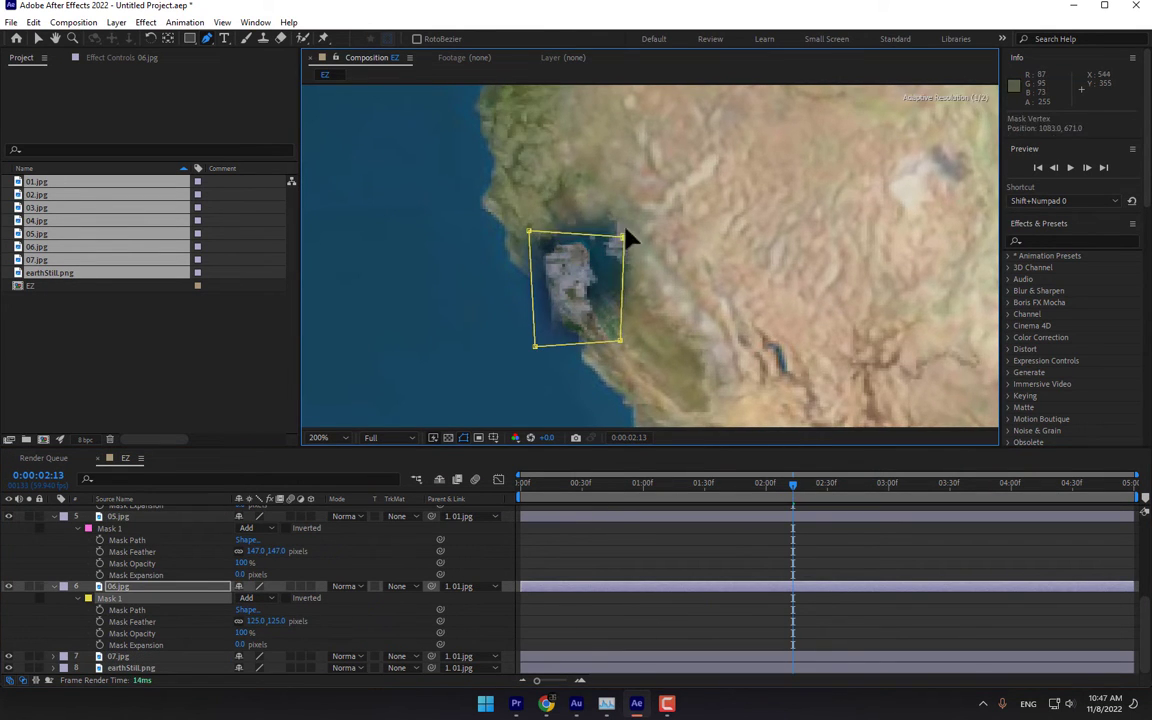
{"action": "left_click_drag", "start_coordinate": [620, 341], "coordinate": [607, 293]}
{"action": "left_click_drag", "start_coordinate": [535, 346], "coordinate": [543, 311]}
{"action": "left_click_drag", "start_coordinate": [624, 226], "coordinate": [604, 237]}
{"action": "left_click", "coordinate": [660, 550]}
Draw a closed four-point mask around the western coast of North America on layer 07.jpg at 0:00:02:55
{"action": "left_click_drag", "start_coordinate": [676, 486], "coordinate": [876, 489]}
{"action": "left_click", "coordinate": [124, 657]}
{"action": "left_click", "coordinate": [566, 228]}
{"action": "left_click", "coordinate": [627, 228]}
{"action": "left_click", "coordinate": [629, 278]}
{"action": "left_click", "coordinate": [567, 286]}
{"action": "left_click", "coordinate": [566, 228]}
Set the mask feather on 07.jpg to 118 pixels
{"action": "key", "text": "m"}
{"action": "key", "text": "m"}
{"action": "scroll", "coordinate": [241, 647], "scroll_direction": "down", "scroll_amount": 3}
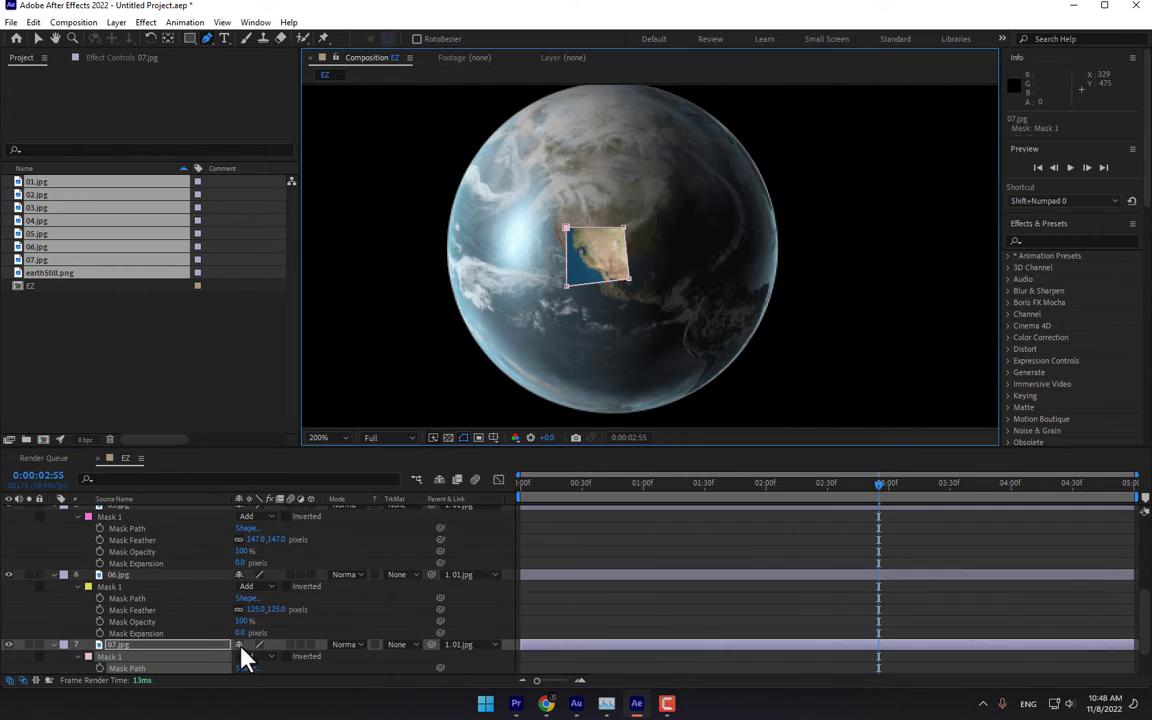
{"action": "left_click_drag", "start_coordinate": [262, 633], "coordinate": [332, 633]}
{"action": "left_click", "coordinate": [450, 570]}
Fit the whole composition in the viewer and scrub through the zoom-out to examine the blended layer edges
{"action": "left_click_drag", "start_coordinate": [529, 485], "coordinate": [903, 520]}
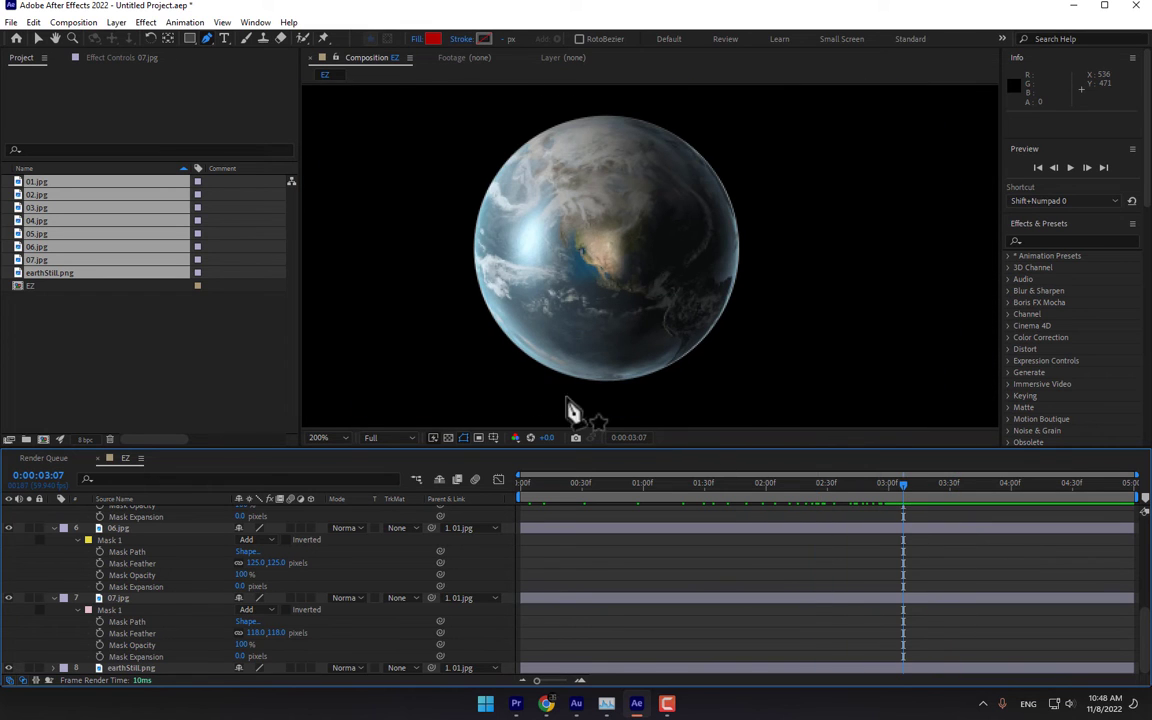
{"action": "left_click", "coordinate": [328, 437]}
{"action": "left_click", "coordinate": [328, 196]}
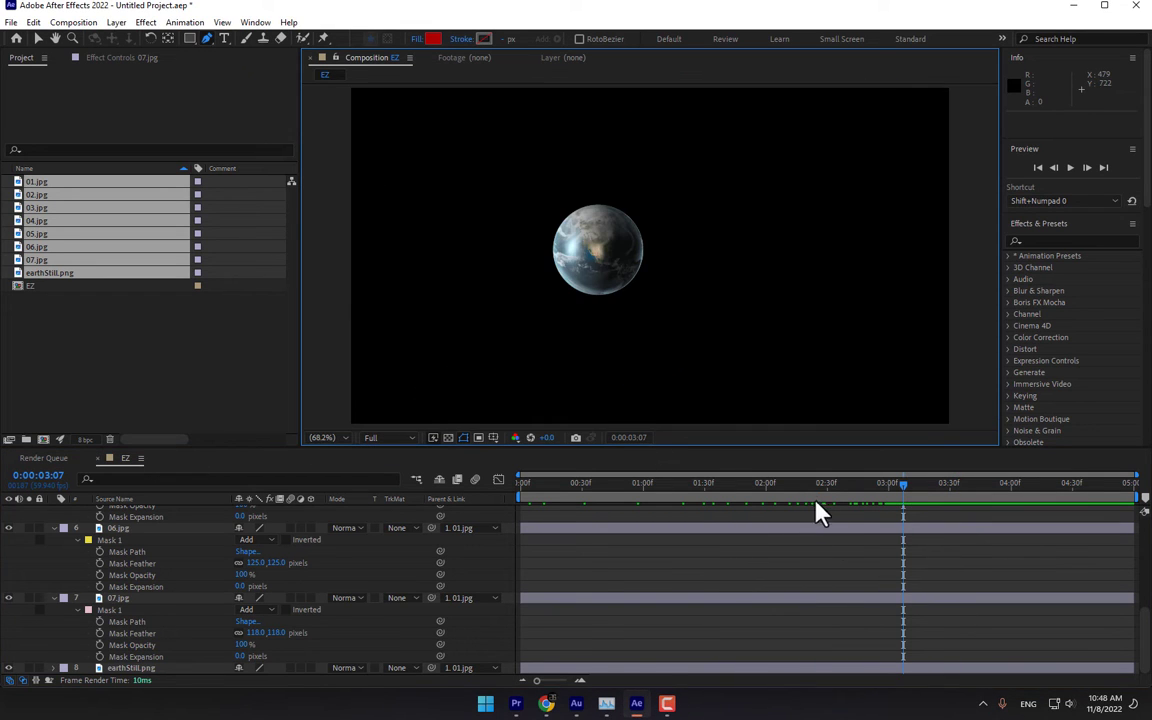
{"action": "left_click_drag", "start_coordinate": [818, 513], "coordinate": [733, 555]}
{"action": "left_click", "coordinate": [329, 437]}
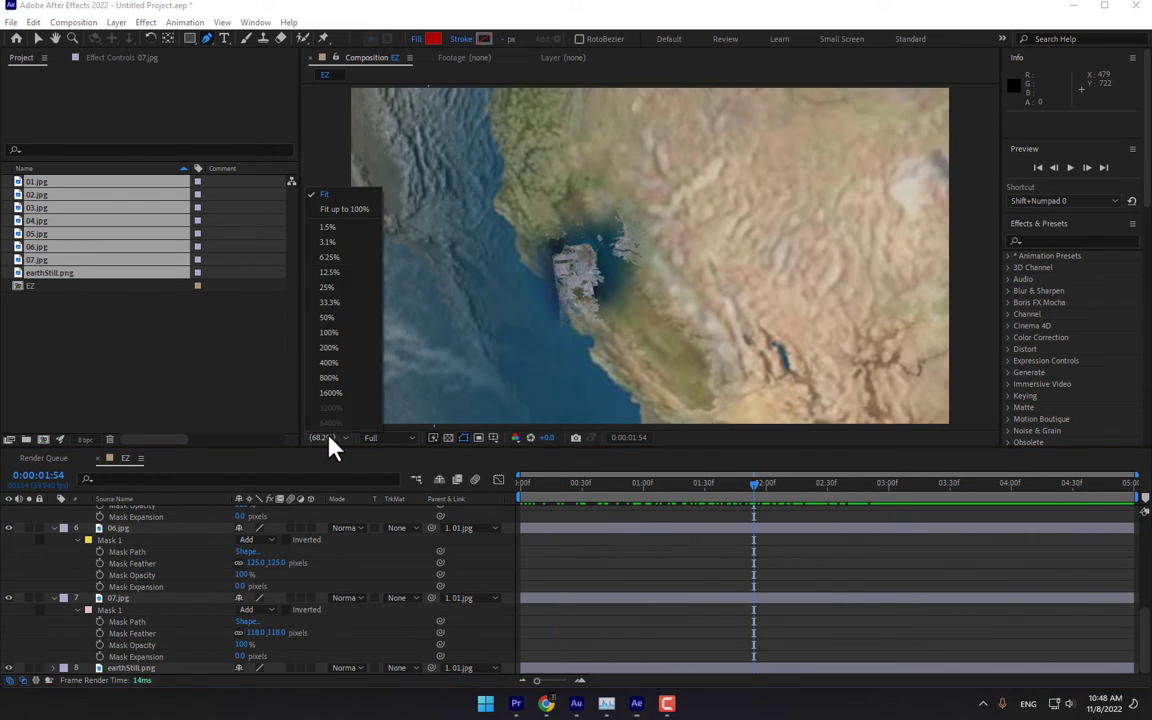
{"action": "left_click", "coordinate": [345, 195]}
{"action": "left_click_drag", "start_coordinate": [550, 492], "coordinate": [706, 545]}
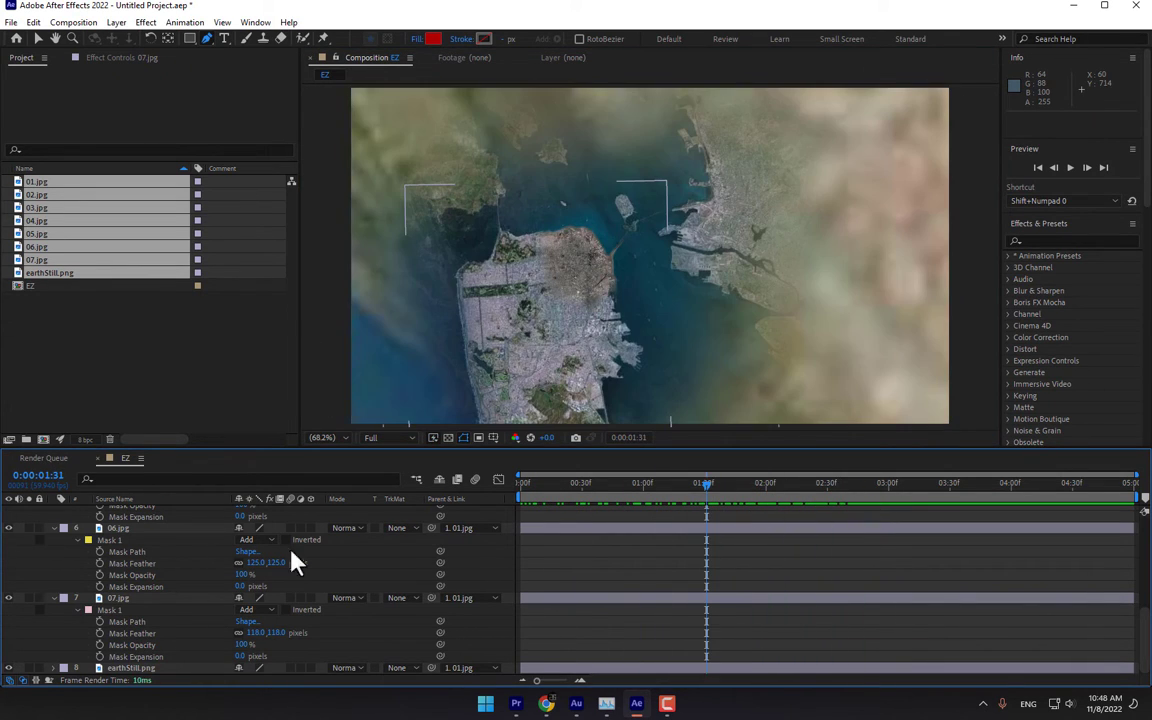
Collapse the expanded properties of all layers in the EZ composition and deselect them
{"action": "left_click", "coordinate": [64, 530]}
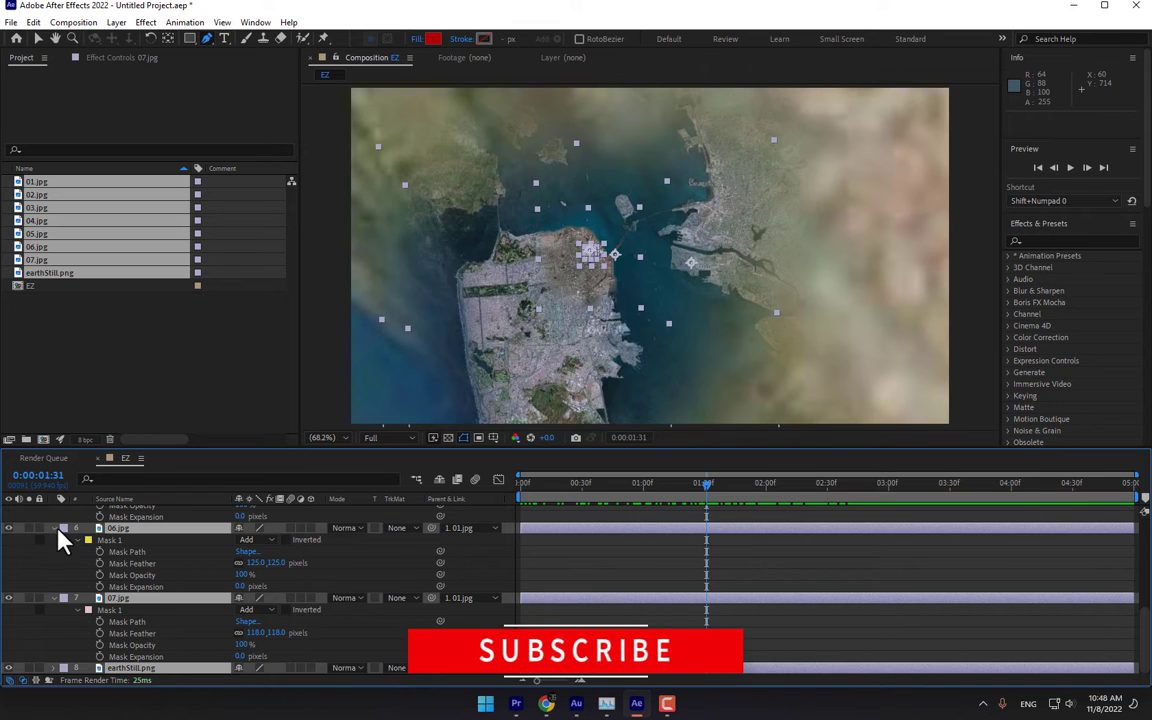
{"action": "left_click", "coordinate": [54, 528]}
{"action": "left_click", "coordinate": [233, 648]}
Create a black 1280 x 720 px solid layer named stars
{"action": "right_click", "coordinate": [233, 650]}
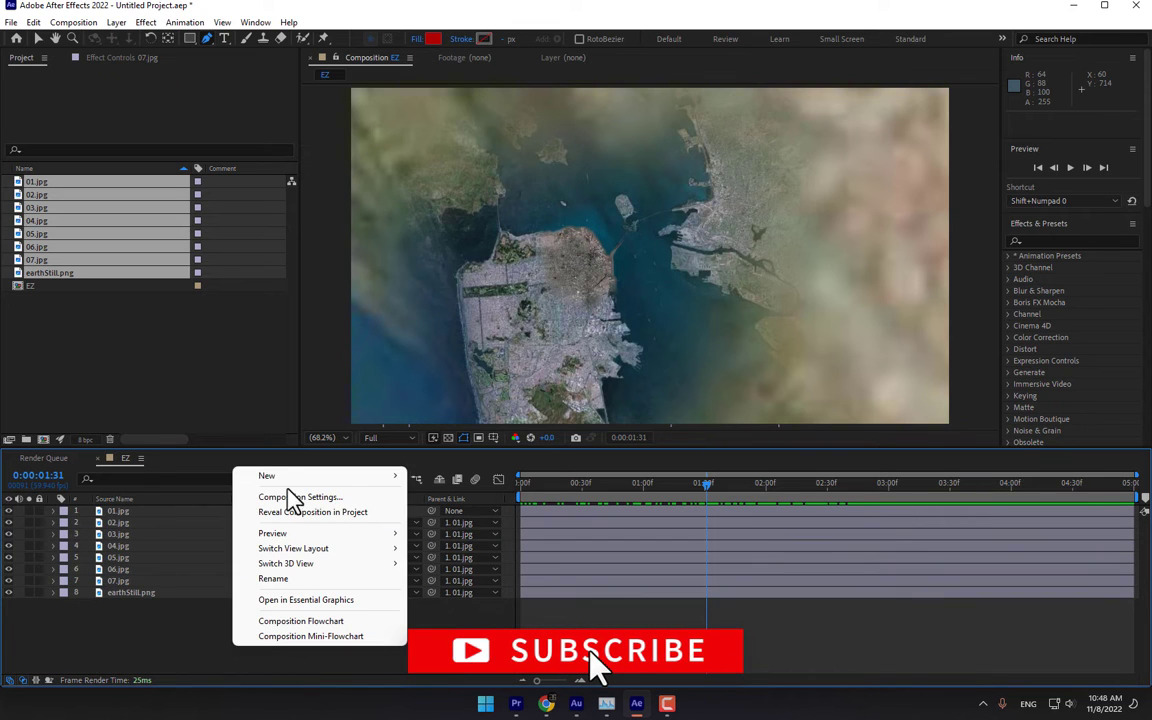
{"action": "mouse_move", "coordinate": [330, 475]}
{"action": "left_click", "coordinate": [440, 512]}
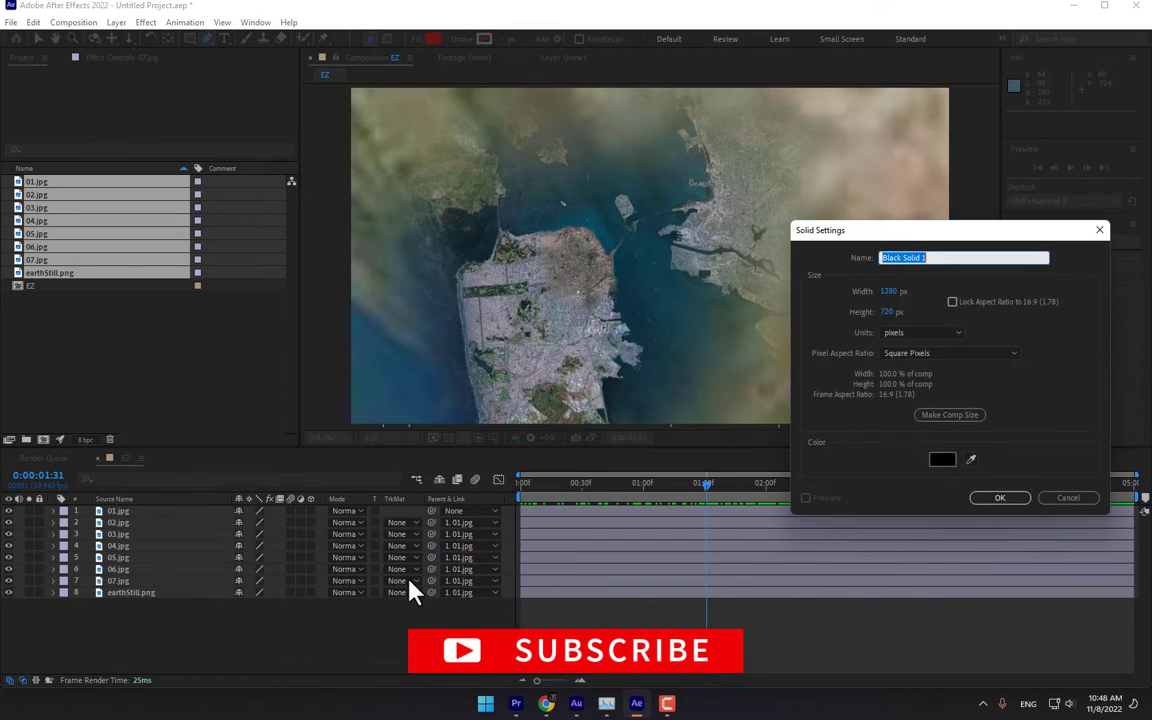
{"action": "type", "text": "st"}
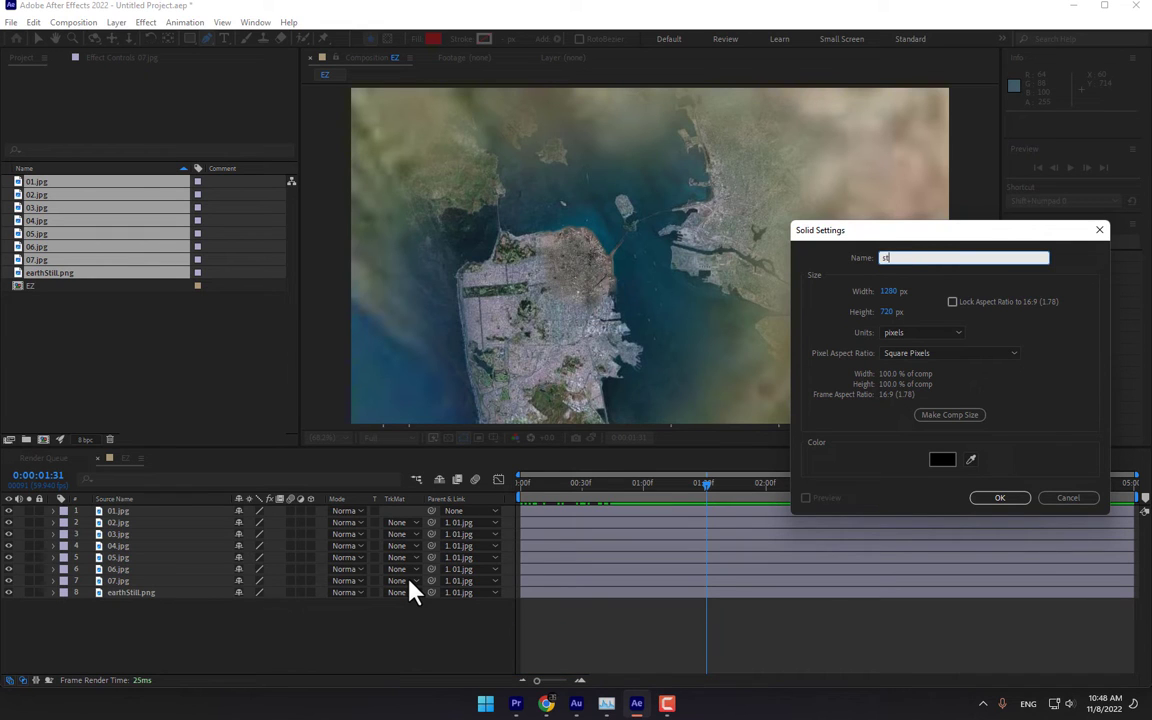
{"action": "type", "text": "ars"}
{"action": "key", "text": "Return"}
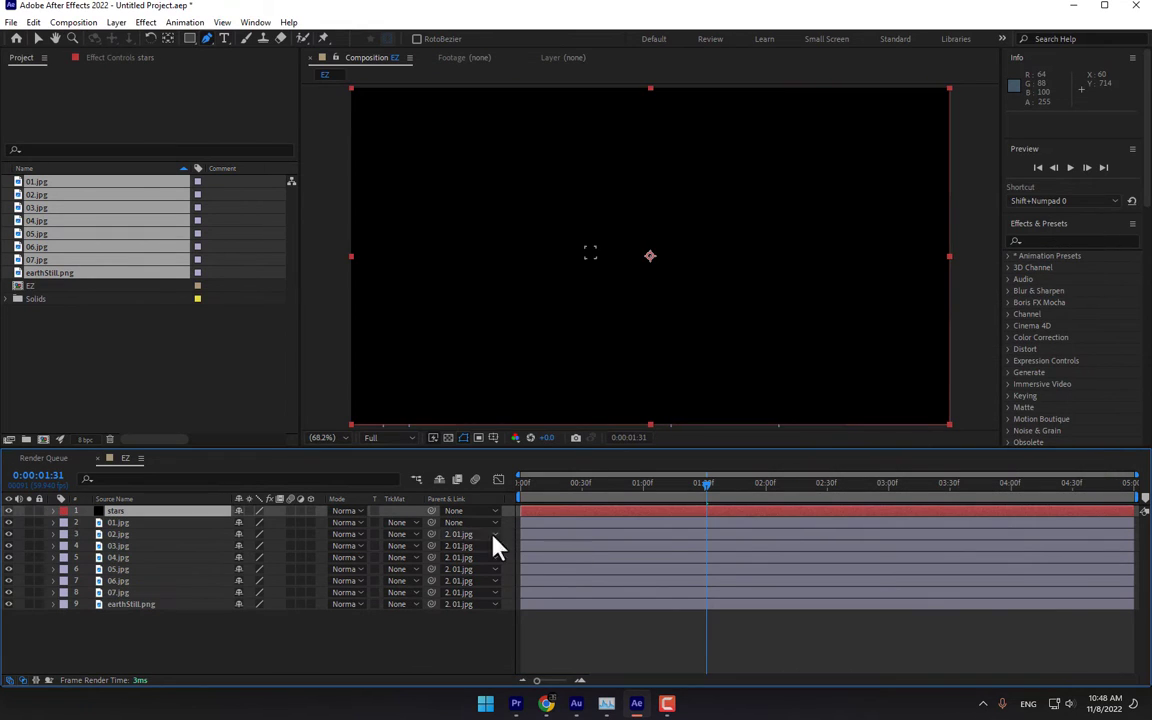
Find the Fractal Noise effect and apply it to the stars layer
{"action": "left_click", "coordinate": [1072, 240]}
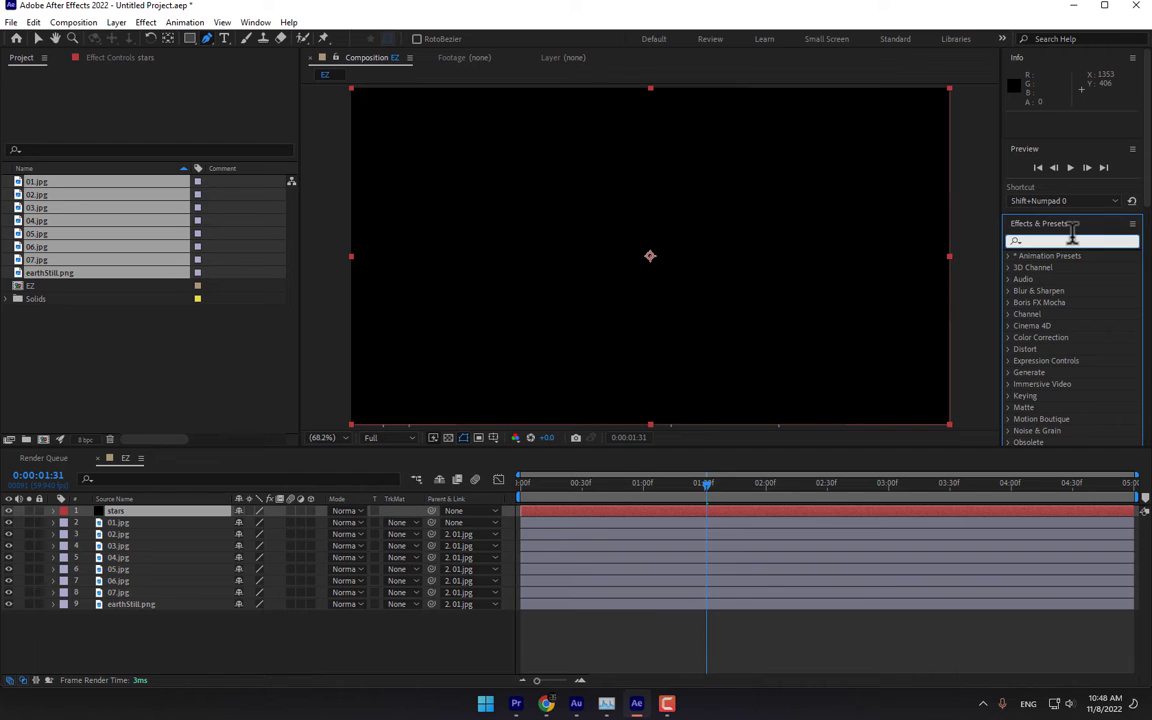
{"action": "type", "text": "fr"}
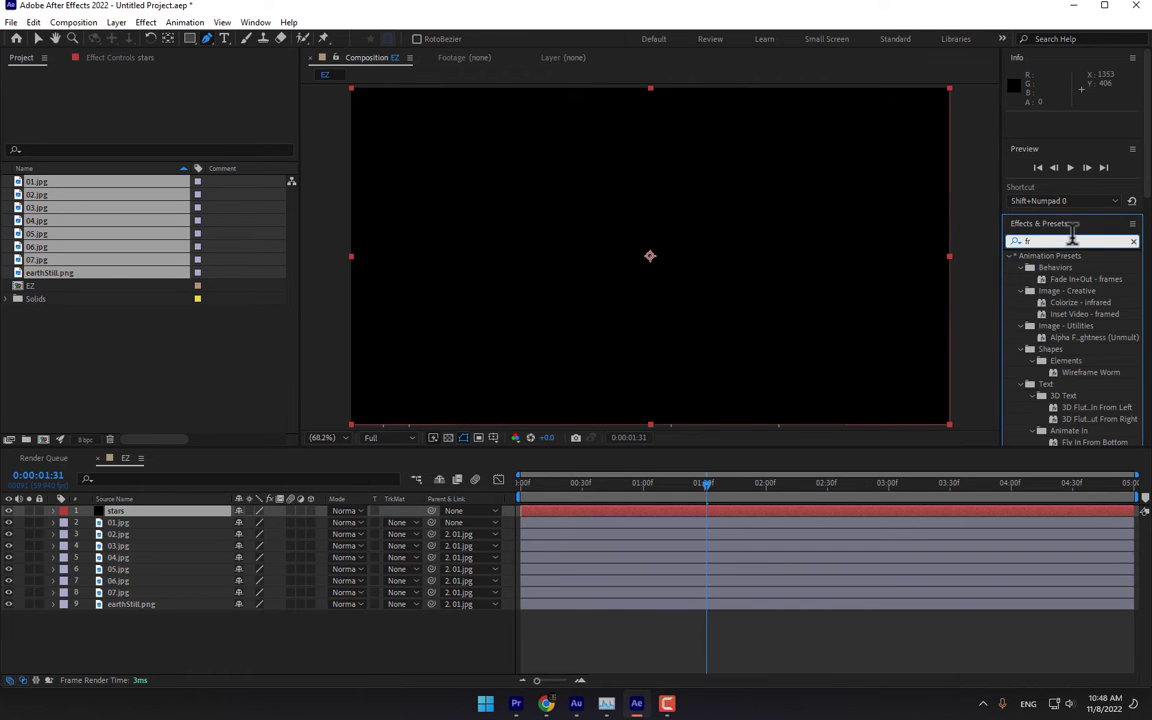
{"action": "type", "text": "actal"}
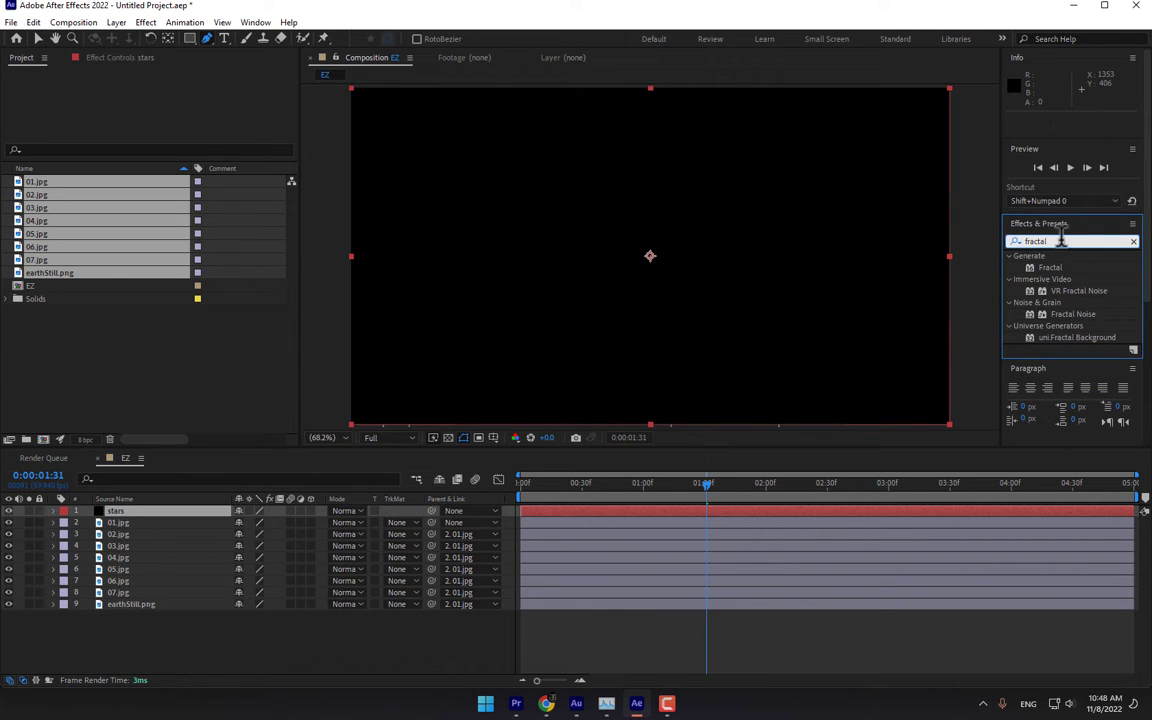
{"action": "left_click_drag", "start_coordinate": [1073, 314], "coordinate": [700, 306]}
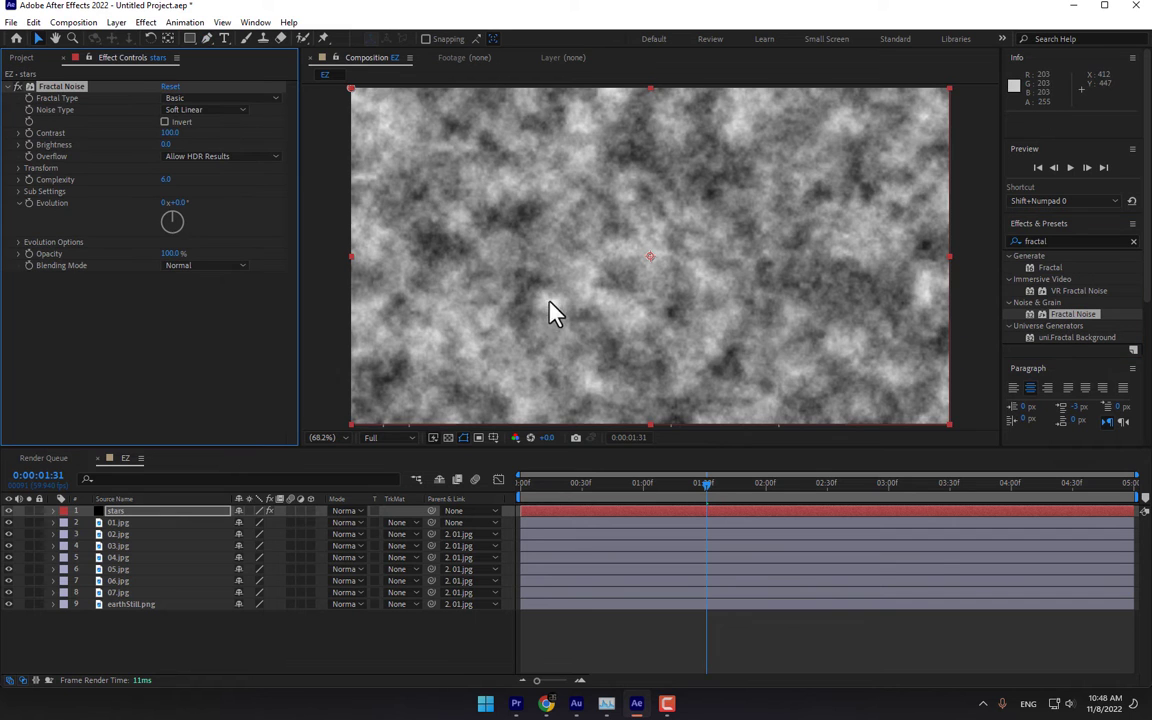
Turn the Fractal Noise into small sparse stars with Contrast 935, Brightness -358 and a uniform Scale of 3
{"action": "left_click_drag", "start_coordinate": [283, 136], "coordinate": [310, 136]}
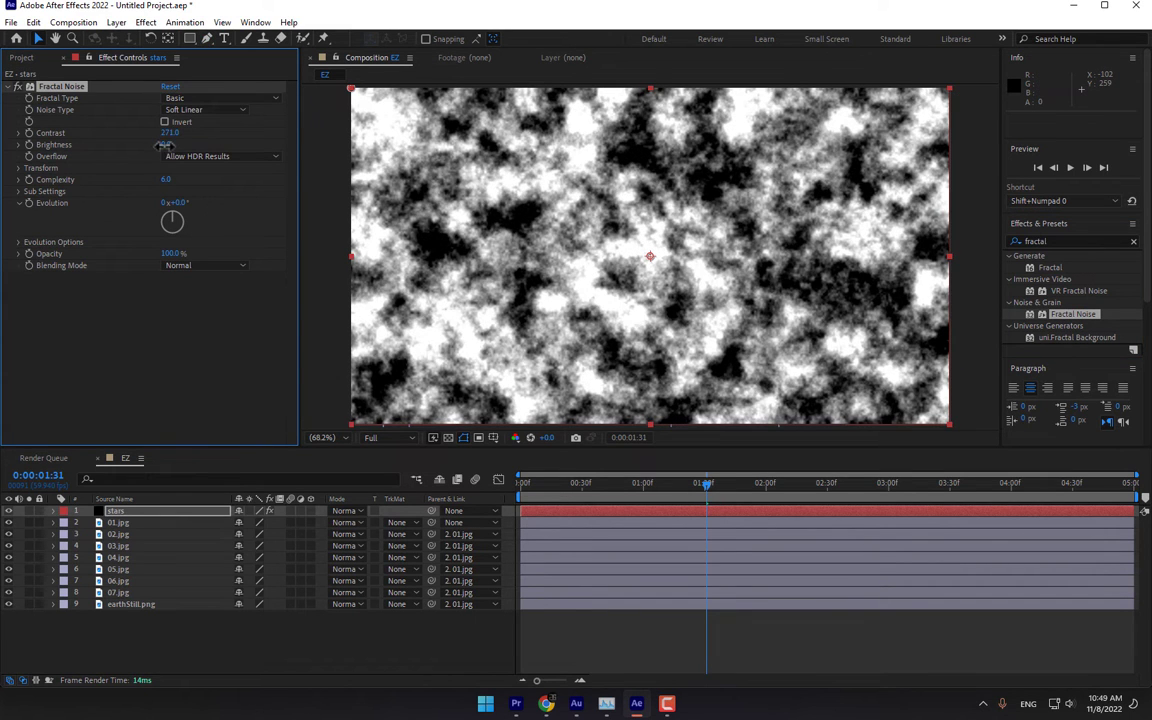
{"action": "left_click_drag", "start_coordinate": [166, 145], "coordinate": [276, 136]}
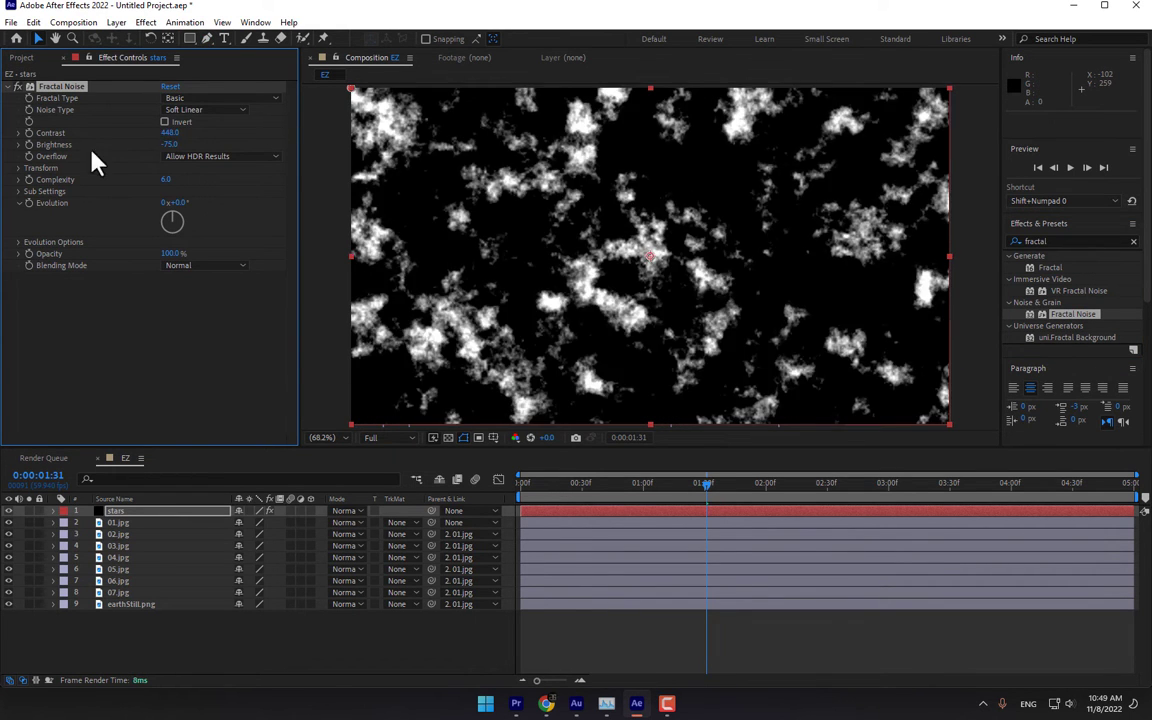
{"action": "left_click", "coordinate": [18, 168]}
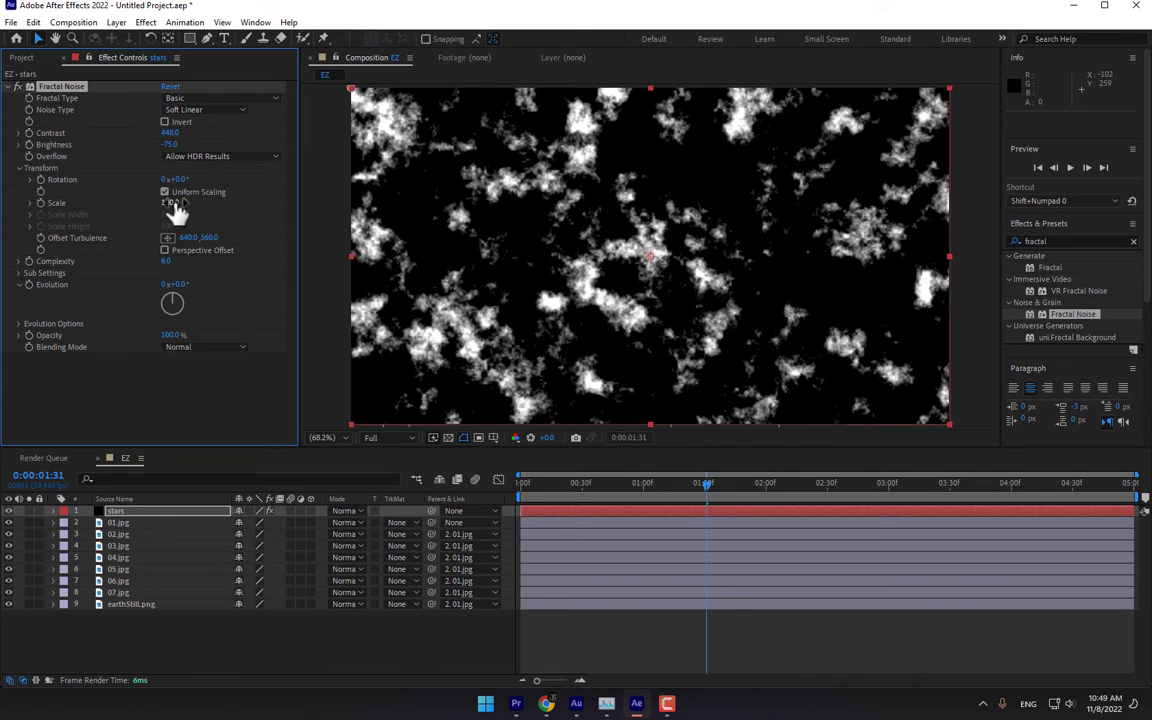
{"action": "left_click_drag", "start_coordinate": [175, 210], "coordinate": [175, 175]}
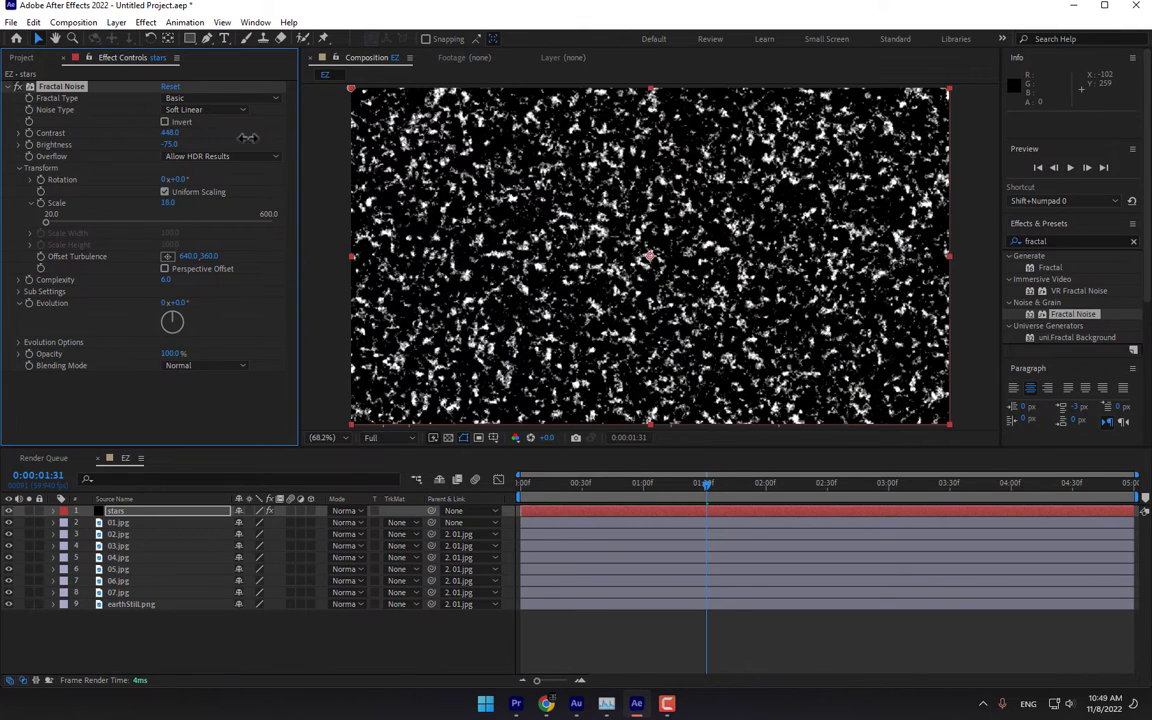
{"action": "left_click_drag", "start_coordinate": [248, 138], "coordinate": [273, 127]}
{"action": "left_click_drag", "start_coordinate": [171, 145], "coordinate": [137, 231]}
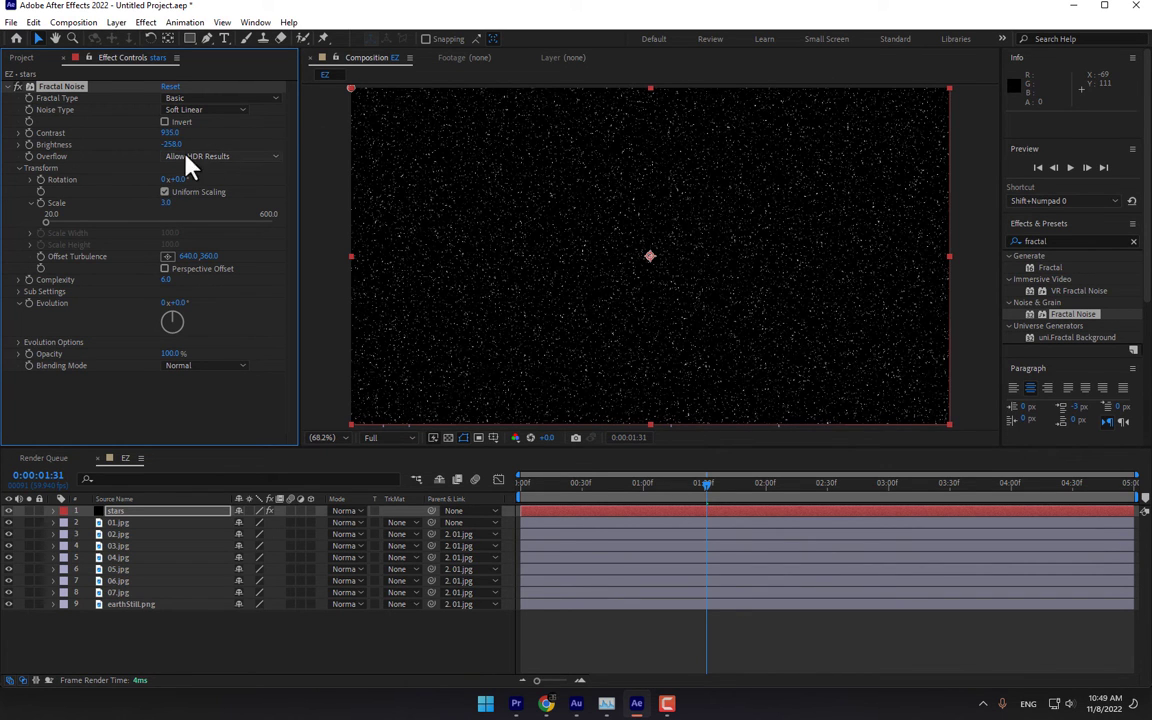
{"action": "left_click_drag", "start_coordinate": [162, 175], "coordinate": [149, 192]}
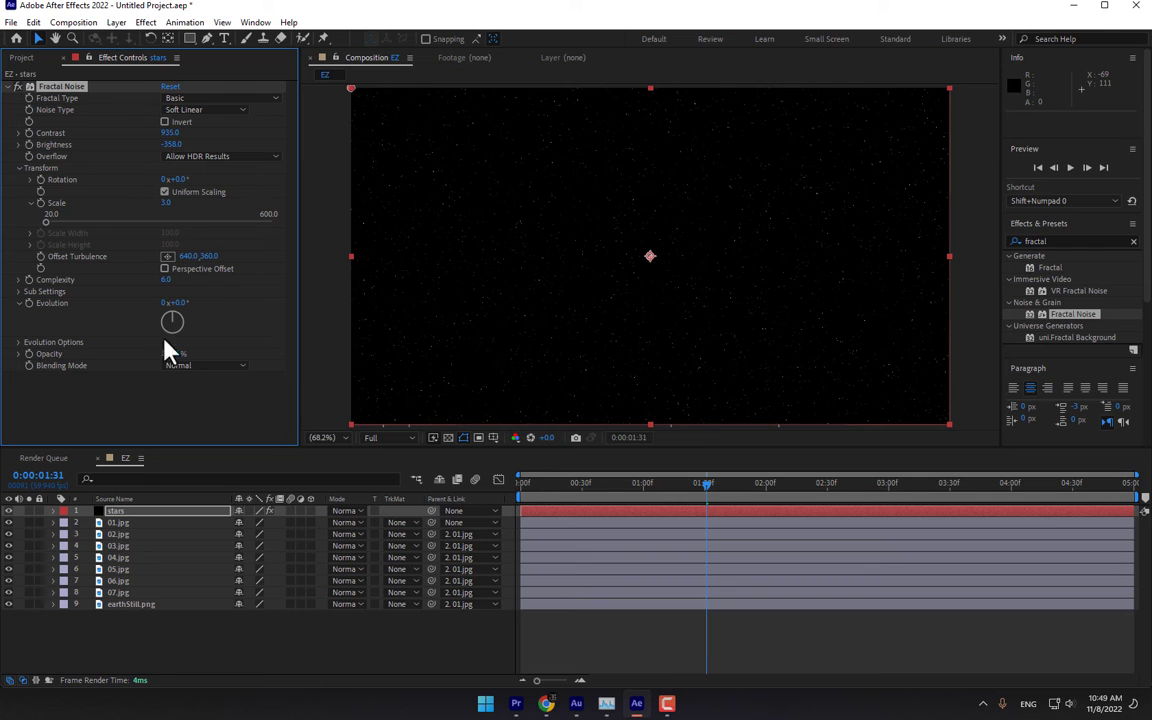
Animate the Fractal Noise Evolution from 0 at the first frame to a higher value late in the timeline, and move stars below earthStill.png
{"action": "key", "text": "Home"}
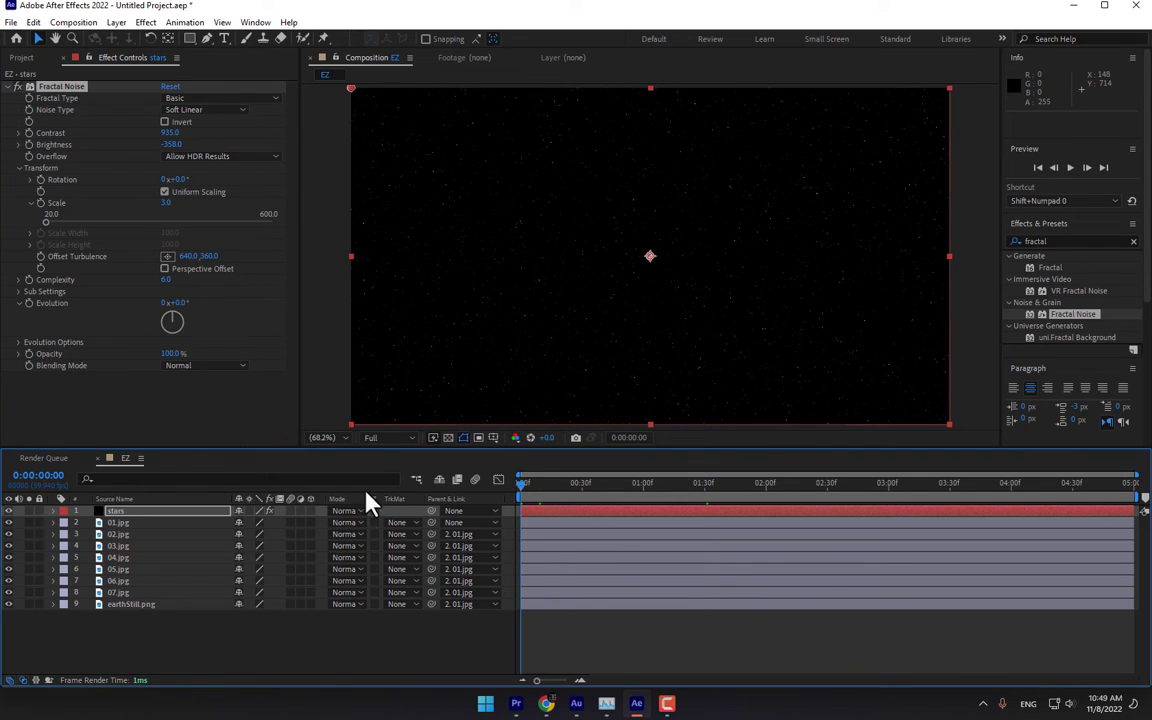
{"action": "left_click", "coordinate": [30, 303]}
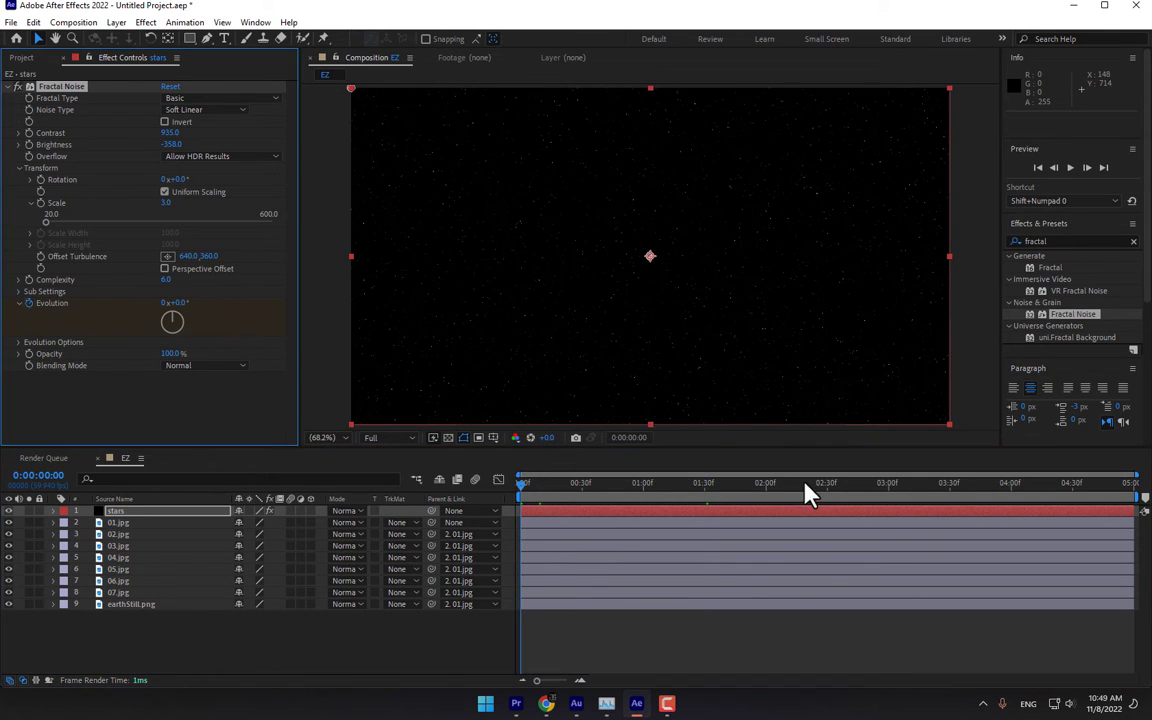
{"action": "left_click_drag", "start_coordinate": [808, 490], "coordinate": [1057, 488]}
{"action": "left_click", "coordinate": [165, 302]}
{"action": "left_click_drag", "start_coordinate": [592, 488], "coordinate": [746, 490]}
{"action": "left_click_drag", "start_coordinate": [134, 514], "coordinate": [206, 648]}
{"action": "left_click_drag", "start_coordinate": [527, 485], "coordinate": [879, 496]}
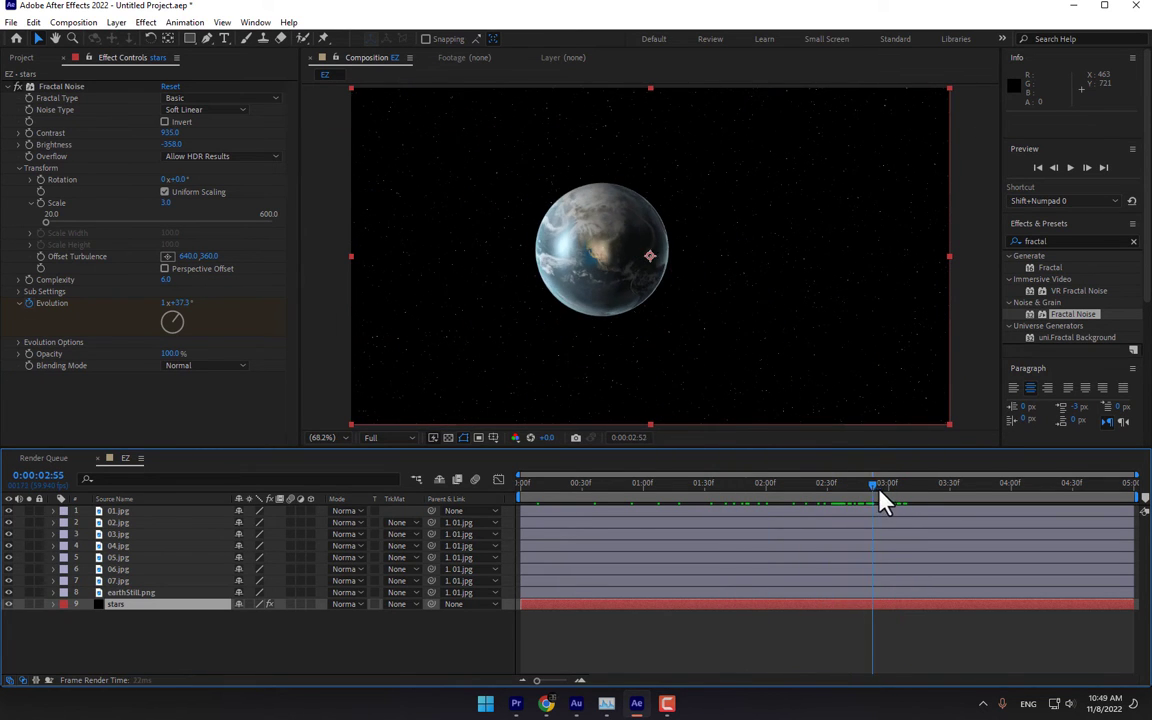
Create a black 1280 x 720 px solid layer named Lens Sun
{"action": "right_click", "coordinate": [338, 635]}
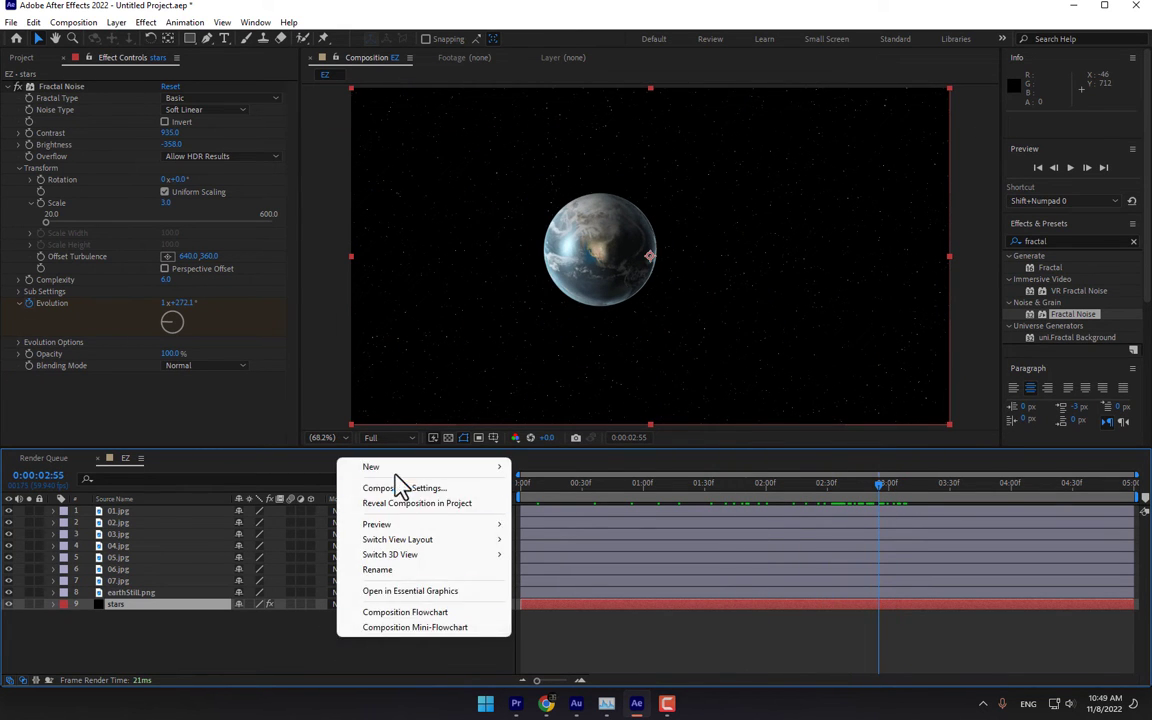
{"action": "mouse_move", "coordinate": [480, 466]}
{"action": "left_click", "coordinate": [562, 503]}
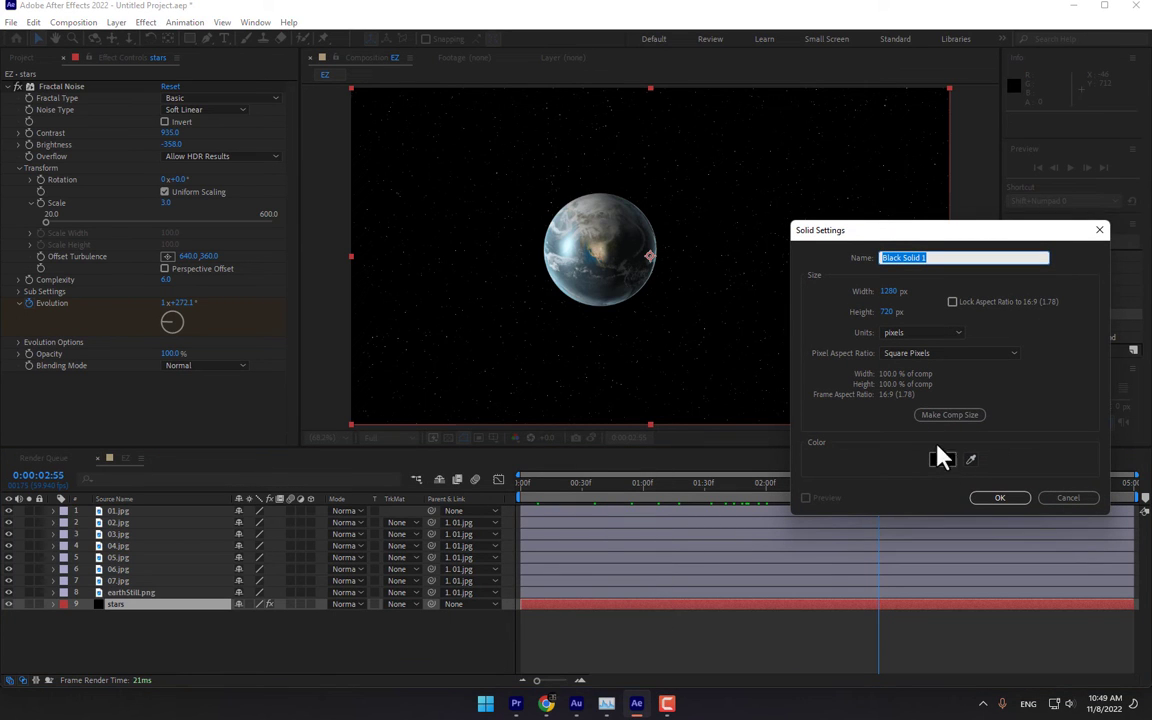
{"action": "type", "text": "Lens "}
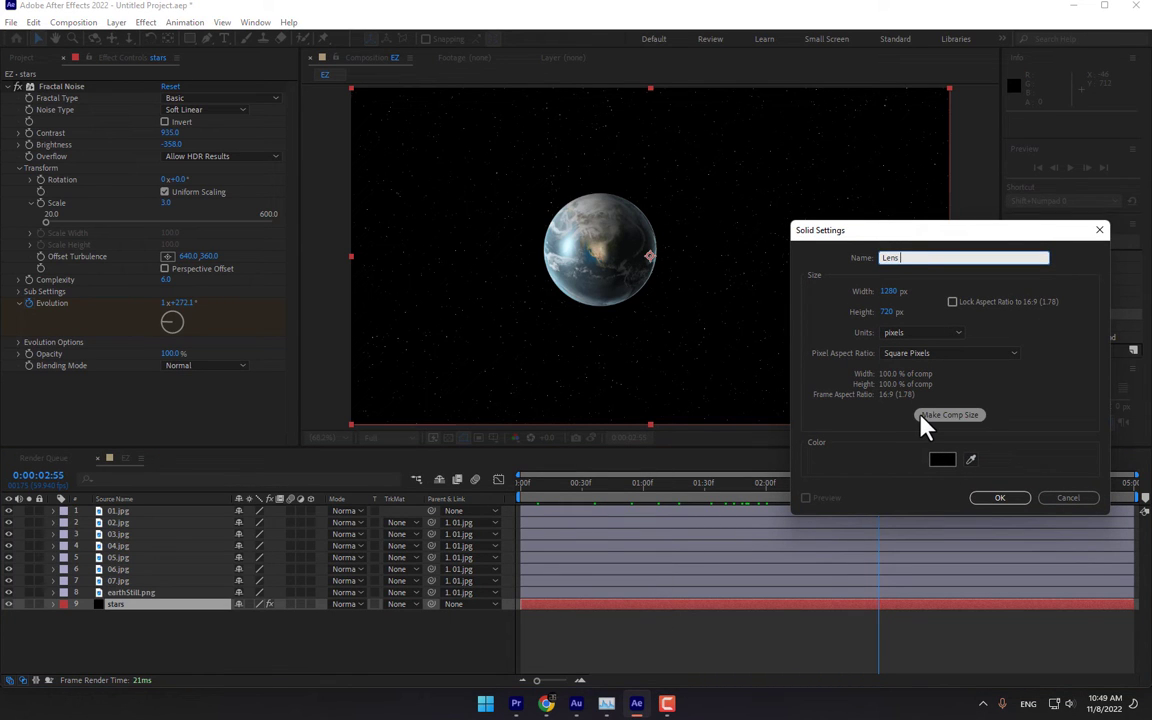
{"action": "type", "text": "Sun"}
{"action": "key", "text": "Return"}
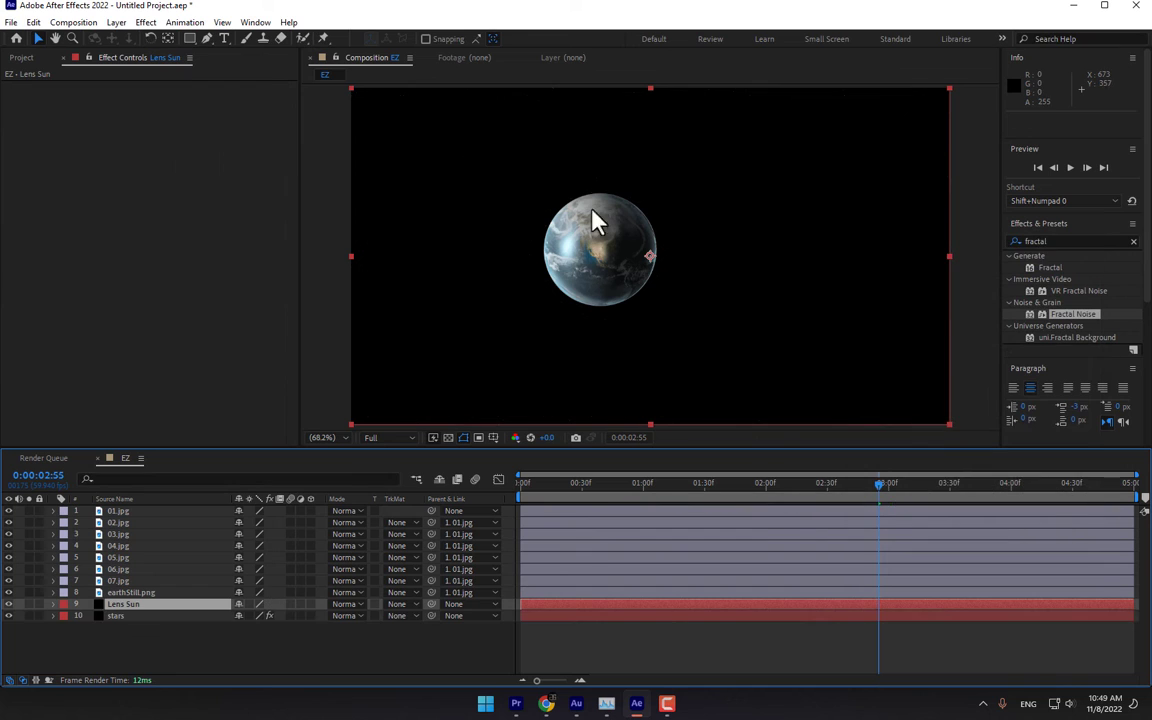
Apply the uni.Knoll Light Factory EZ effect to Lens Sun with the Natural Light flare preset Sunset
{"action": "left_click", "coordinate": [145, 22]}
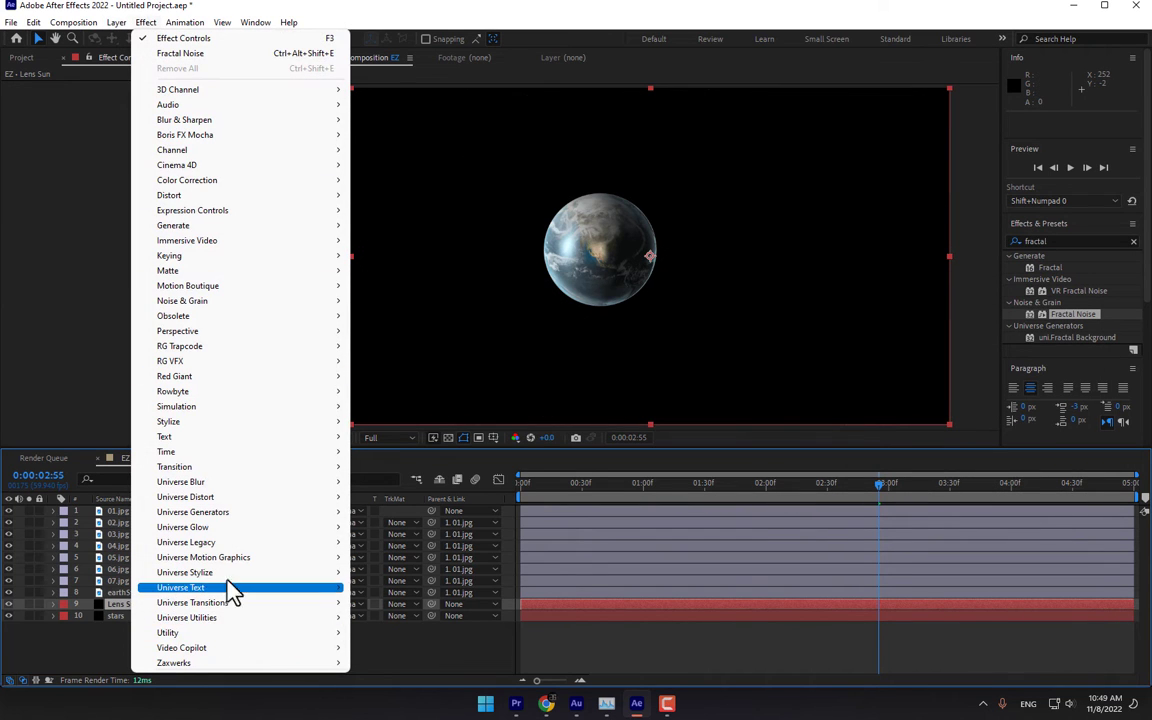
{"action": "mouse_move", "coordinate": [232, 562]}
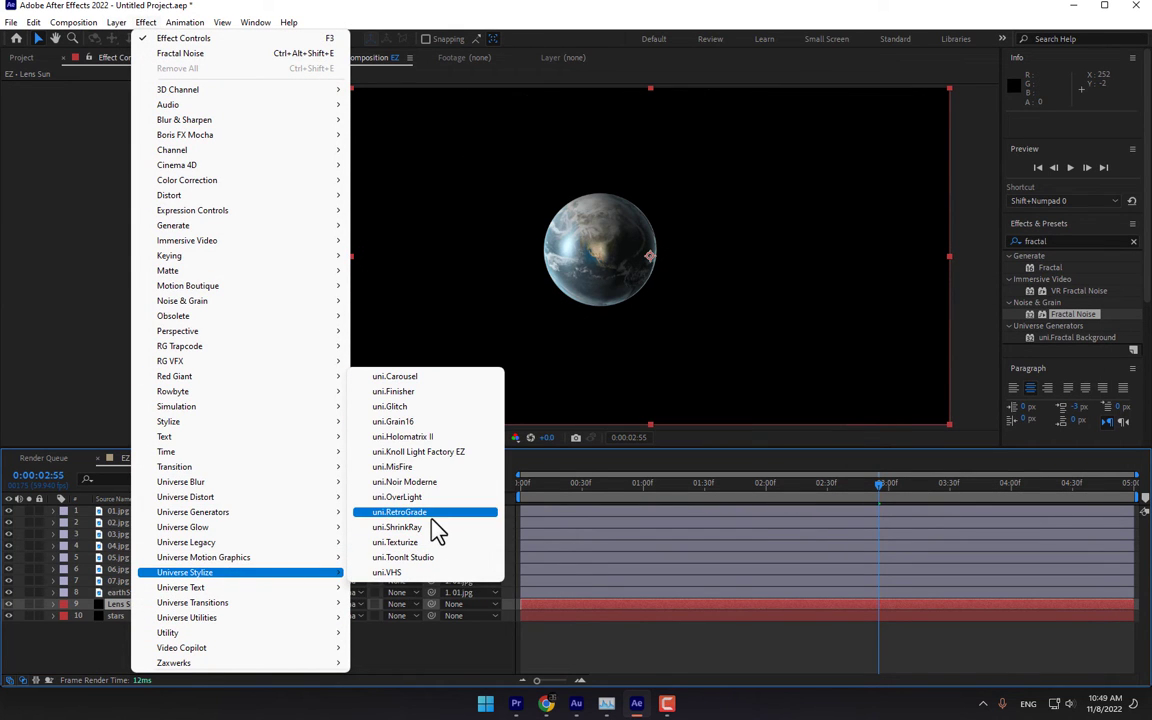
{"action": "left_click", "coordinate": [436, 454]}
{"action": "left_click", "coordinate": [204, 98]}
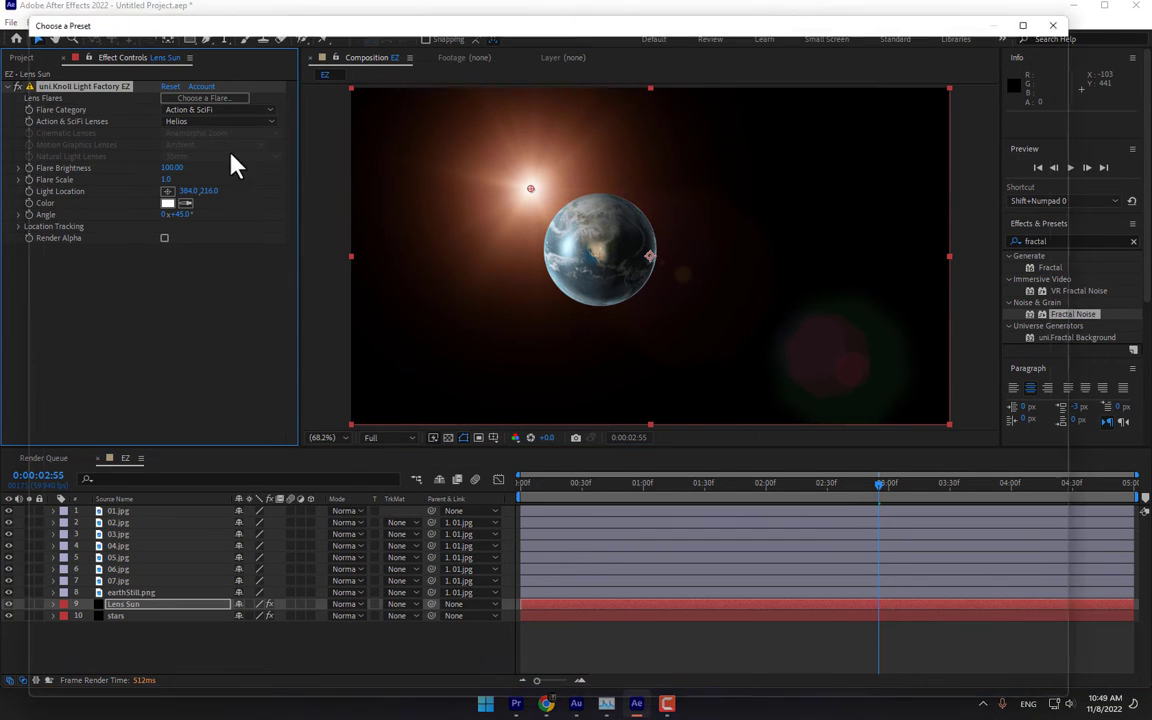
{"action": "scroll", "coordinate": [815, 463], "scroll_direction": "down", "scroll_amount": 3}
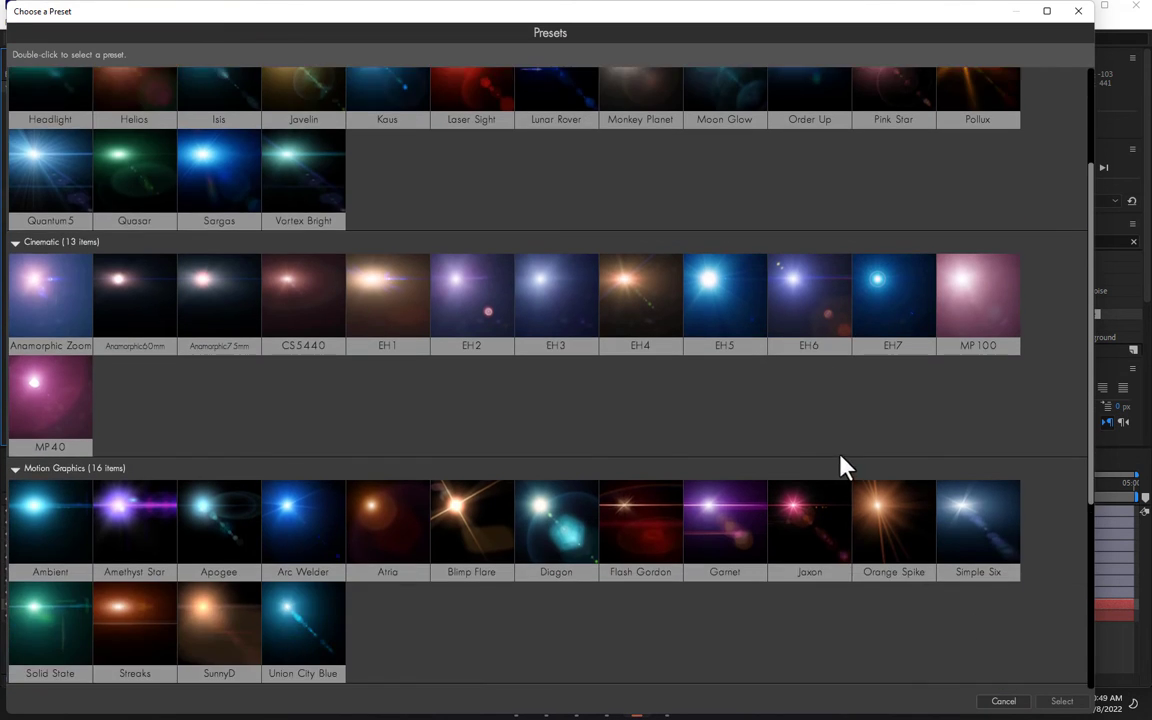
{"action": "scroll", "coordinate": [840, 466], "scroll_direction": "down", "scroll_amount": 6}
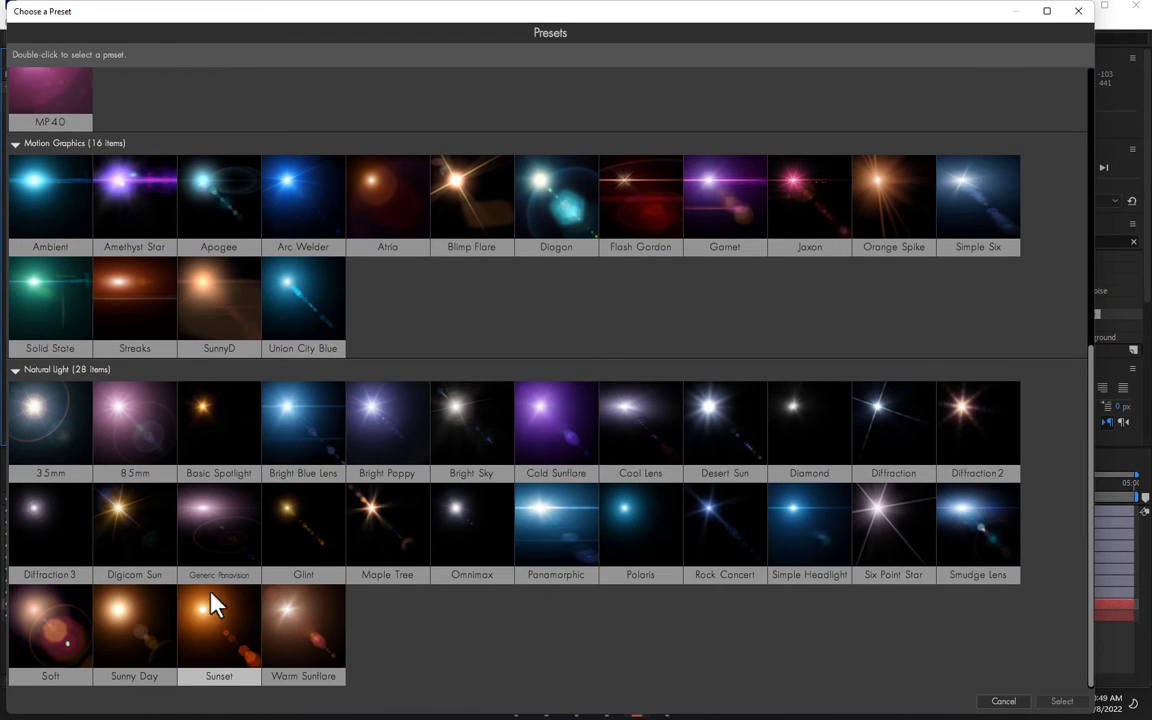
{"action": "double_click", "coordinate": [206, 620]}
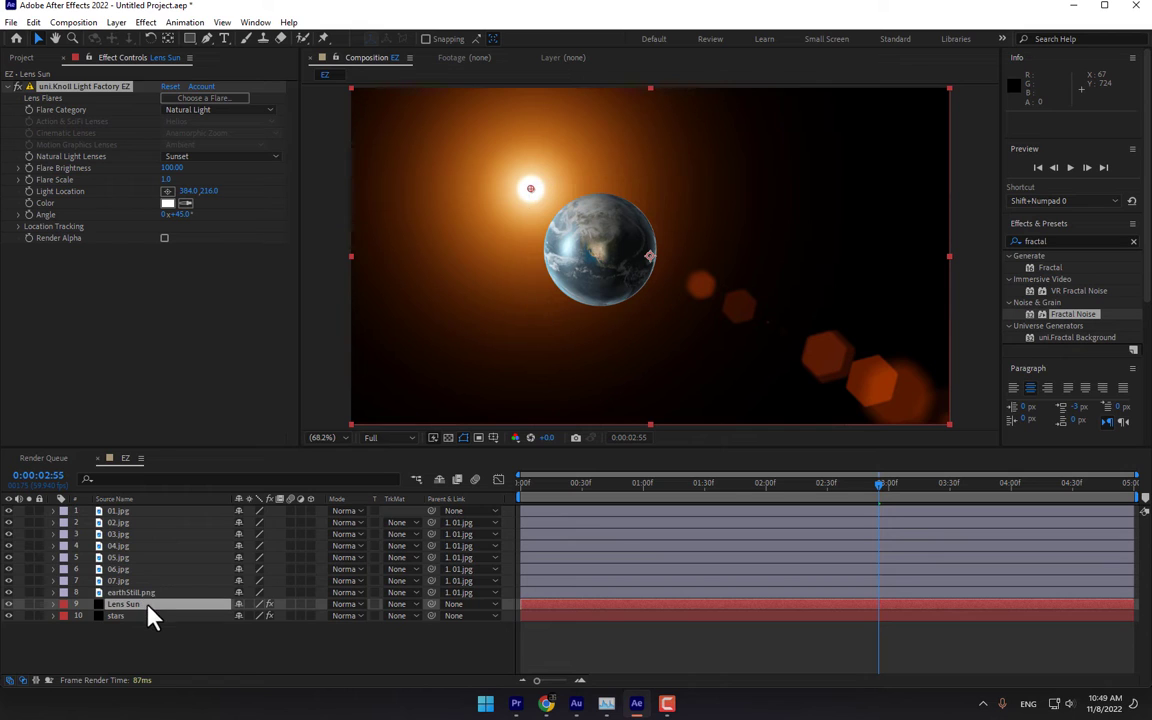
Move Lens Sun above all other layers and set its blending mode to Add
{"action": "left_click_drag", "start_coordinate": [149, 612], "coordinate": [172, 527]}
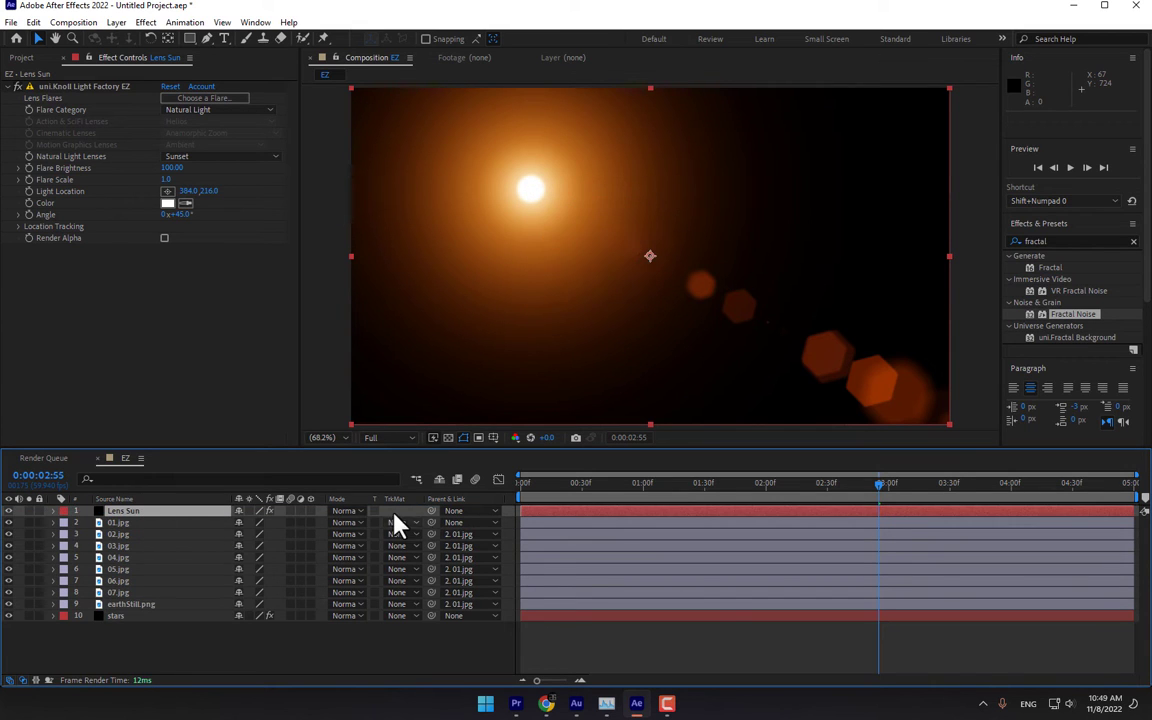
{"action": "left_click", "coordinate": [340, 508]}
{"action": "left_click", "coordinate": [404, 225]}
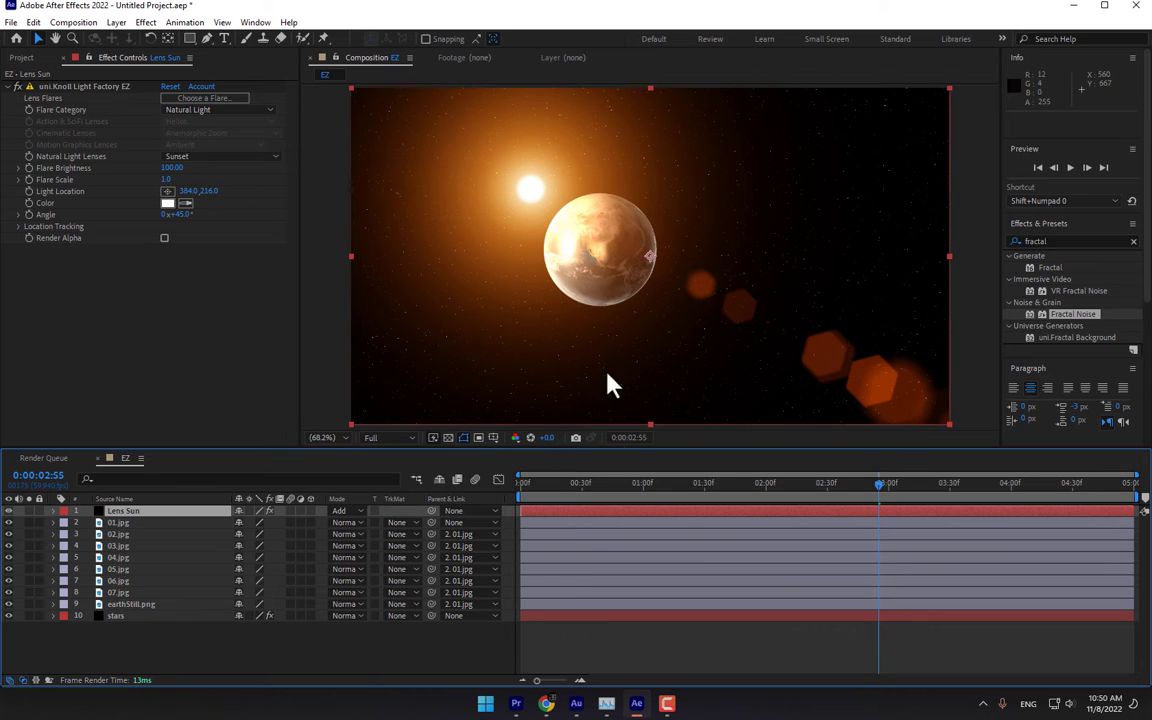
Place the flare's Light Location at about 37.9, 53.2 in the frame's upper-left corner and scrub through the zoom
{"action": "left_click", "coordinate": [54, 86]}
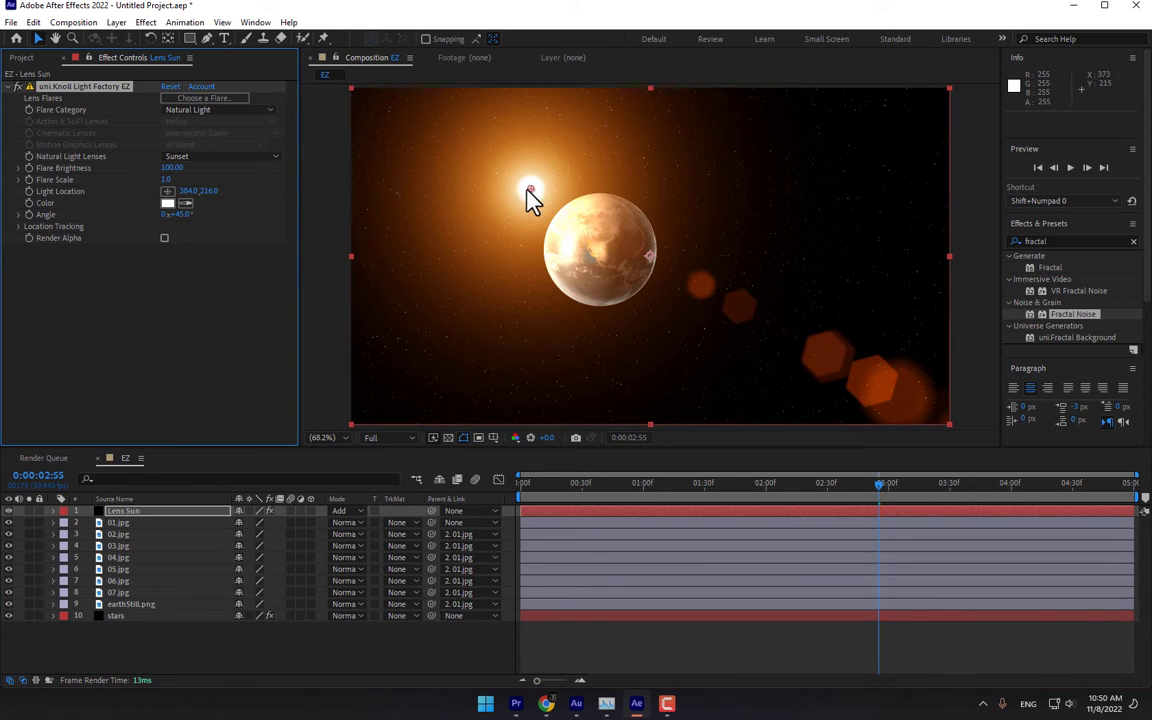
{"action": "left_click_drag", "start_coordinate": [530, 190], "coordinate": [369, 112]}
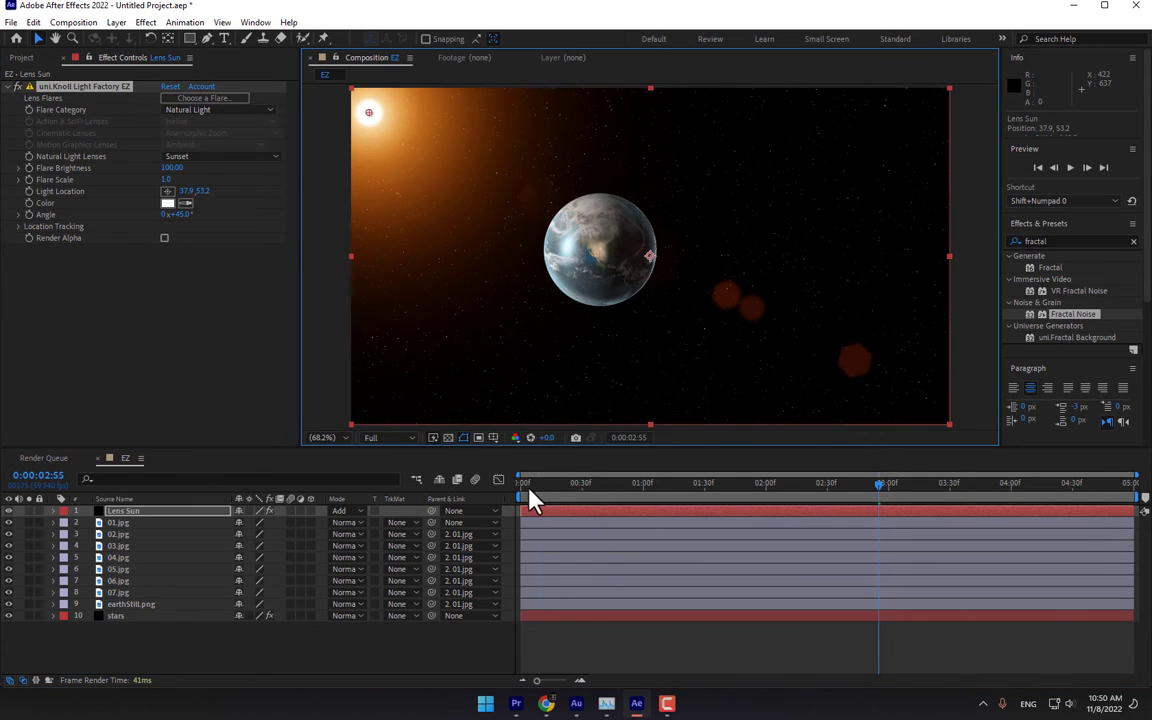
{"action": "left_click_drag", "start_coordinate": [530, 497], "coordinate": [918, 503]}
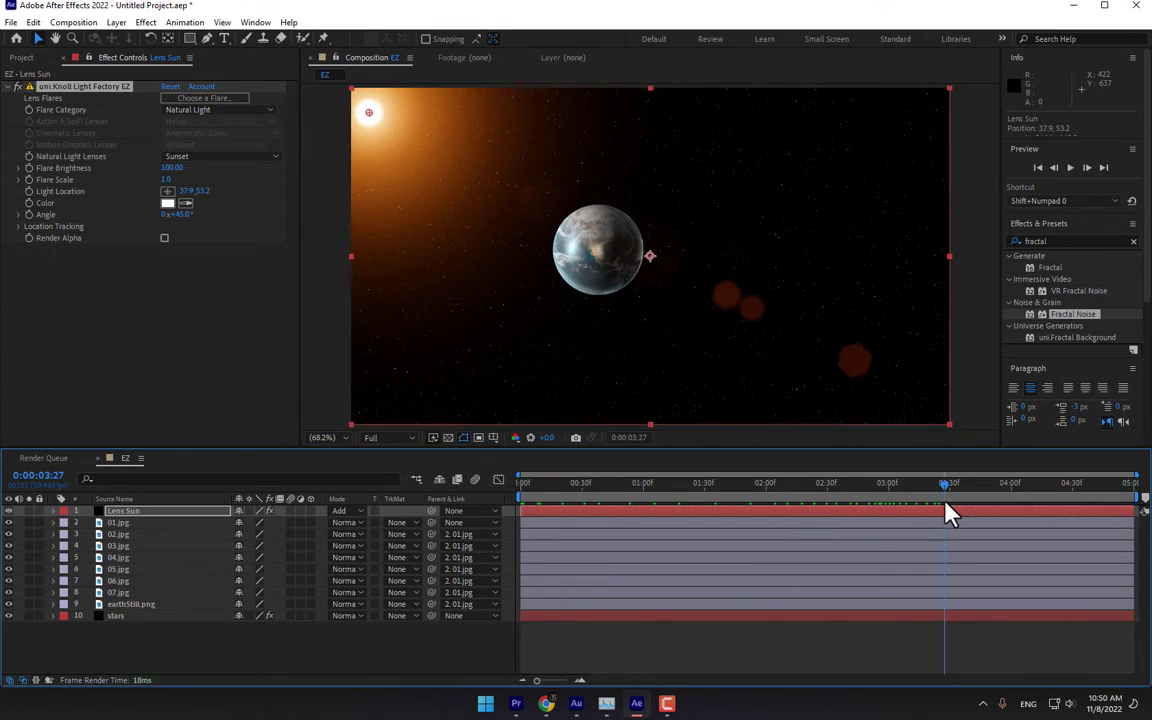
Move Lens Sun between earthStill.png and stars in the layer order, and scrub the timeline to check the flare behind the Earth
{"action": "left_click_drag", "start_coordinate": [188, 517], "coordinate": [182, 612]}
{"action": "left_click_drag", "start_coordinate": [537, 488], "coordinate": [906, 484]}
{"action": "left_click_drag", "start_coordinate": [936, 481], "coordinate": [496, 535]}
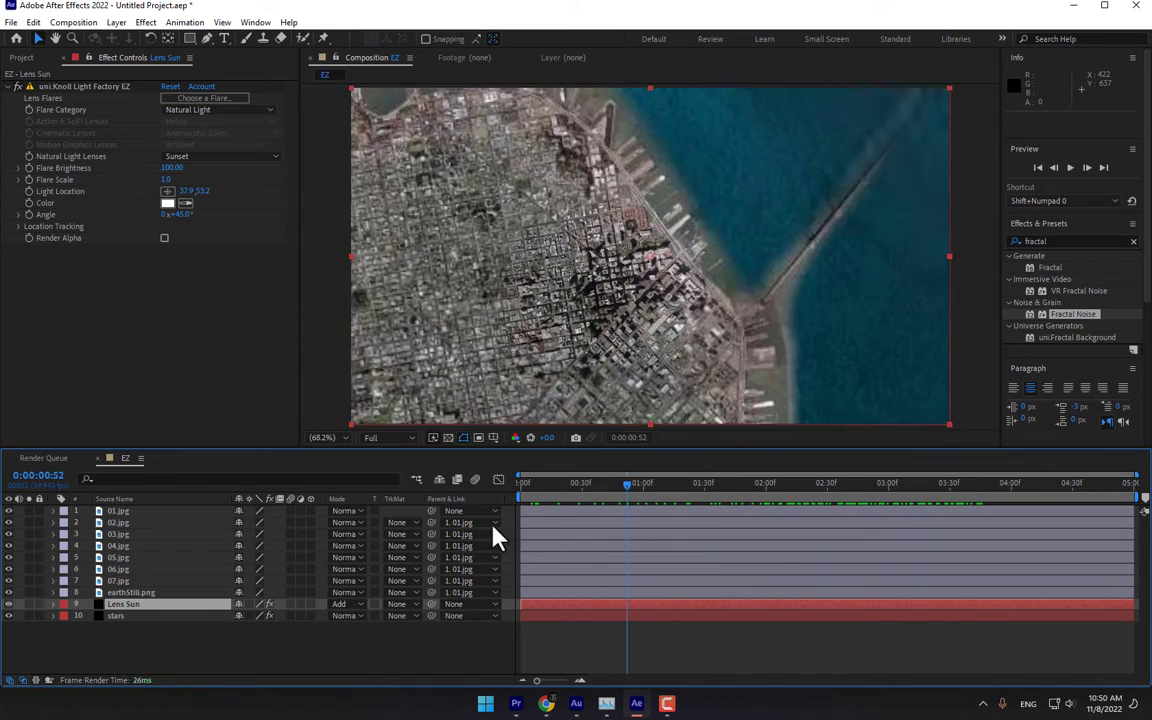
Place the flare at about 349.9, 263.2 at the first frame and start keyframing its Light Location
{"action": "left_click", "coordinate": [76, 88]}
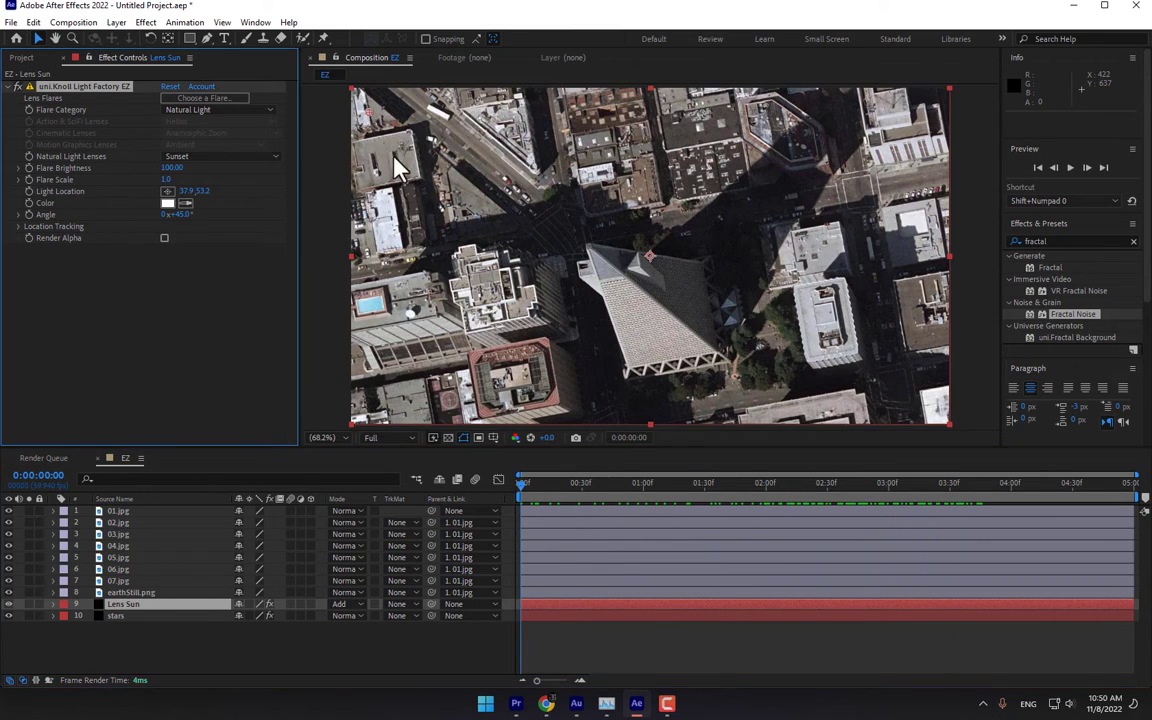
{"action": "scroll", "coordinate": [437, 147], "scroll_direction": "down", "scroll_amount": 1}
{"action": "left_click_drag", "start_coordinate": [444, 150], "coordinate": [549, 223]}
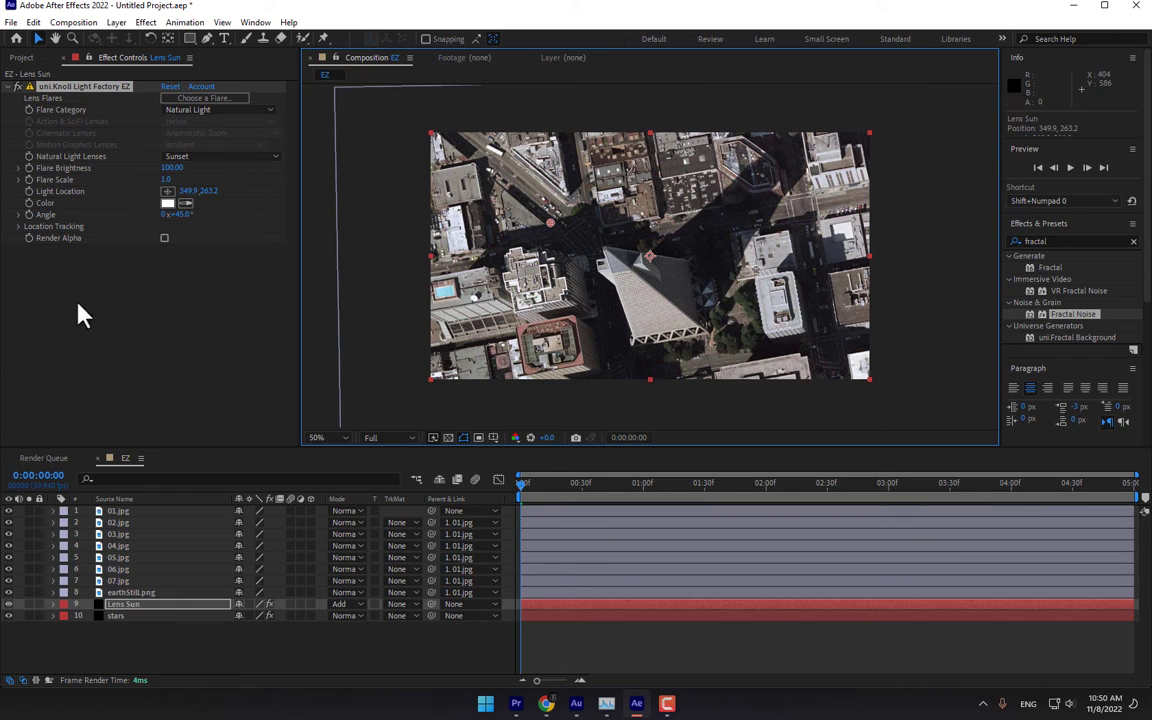
{"action": "left_click", "coordinate": [31, 203]}
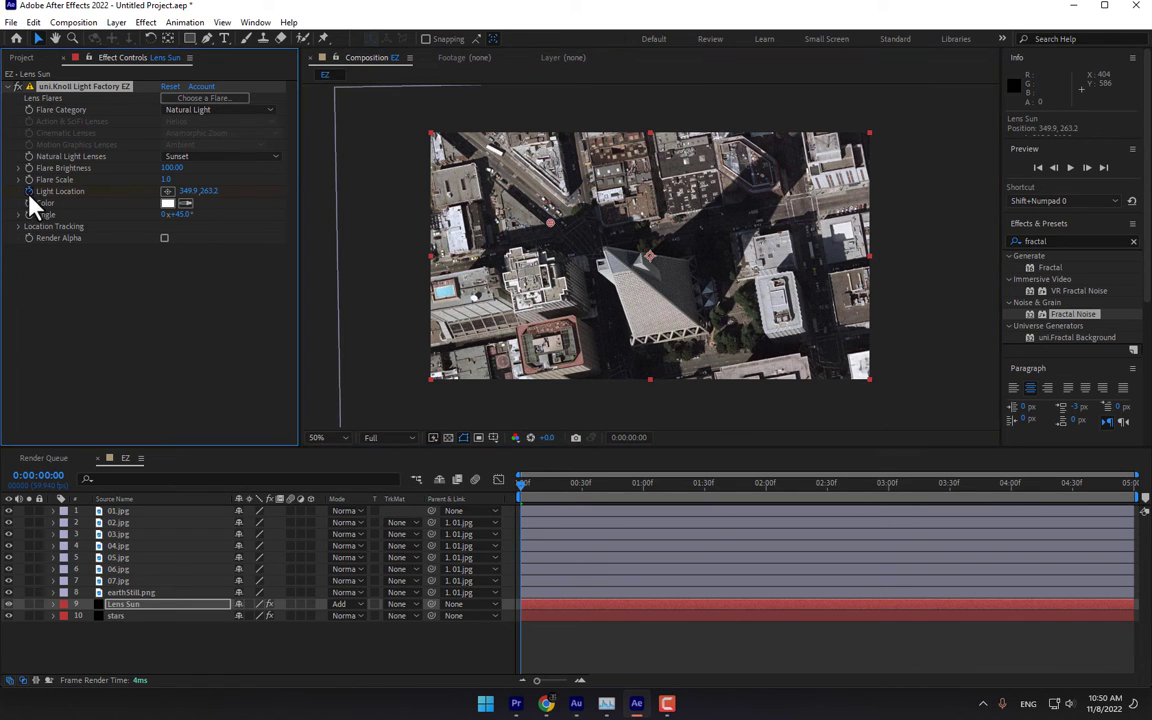
At 0:00:03:00, move the flare's Light Location to about 93.9, 107.2 and set Flare Brightness to 120
{"action": "left_click", "coordinate": [888, 485]}
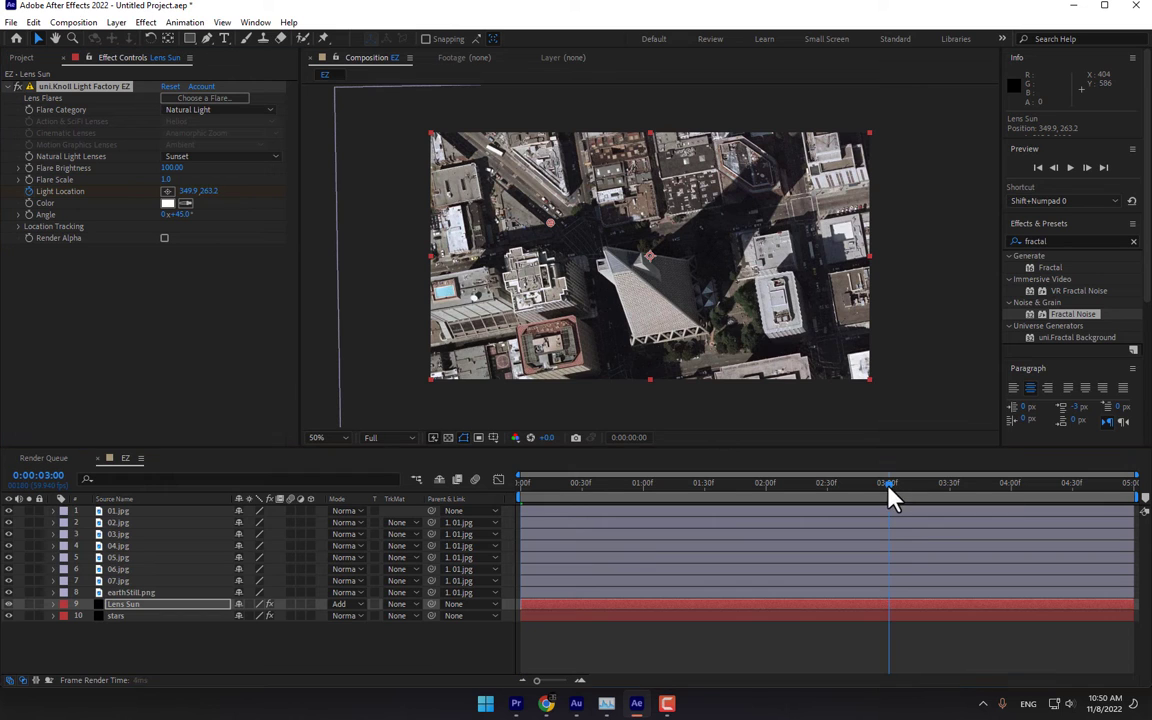
{"action": "left_click_drag", "start_coordinate": [518, 206], "coordinate": [462, 170]}
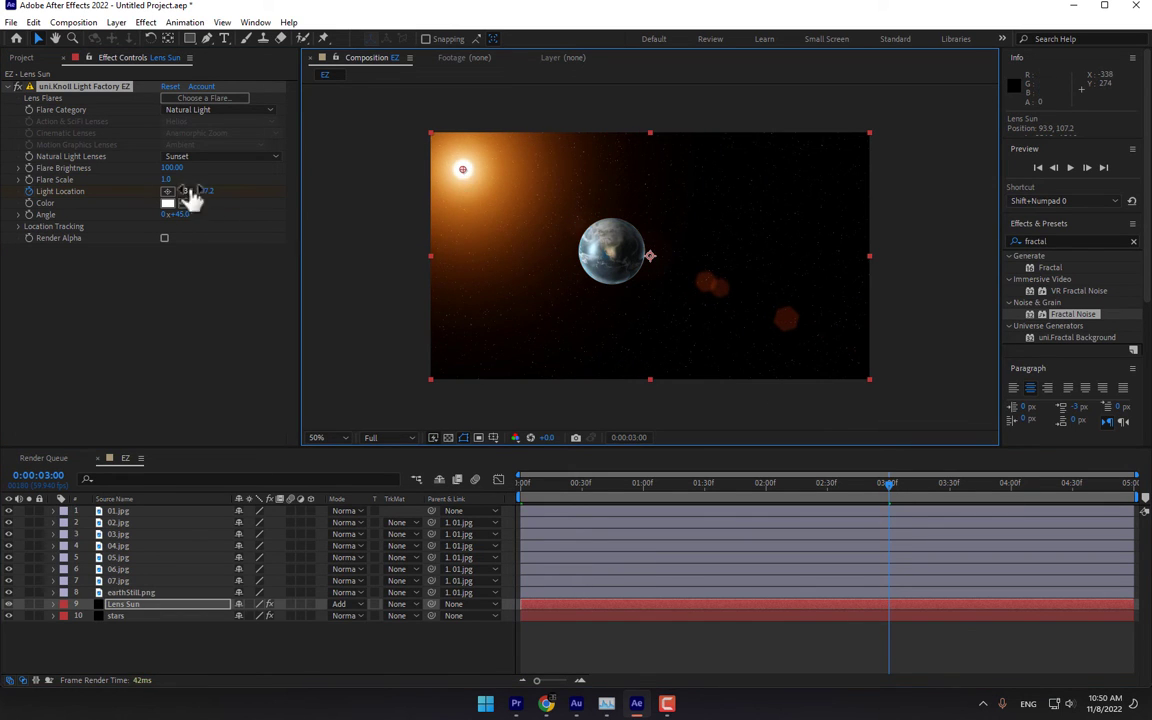
{"action": "left_click_drag", "start_coordinate": [172, 168], "coordinate": [192, 168]}
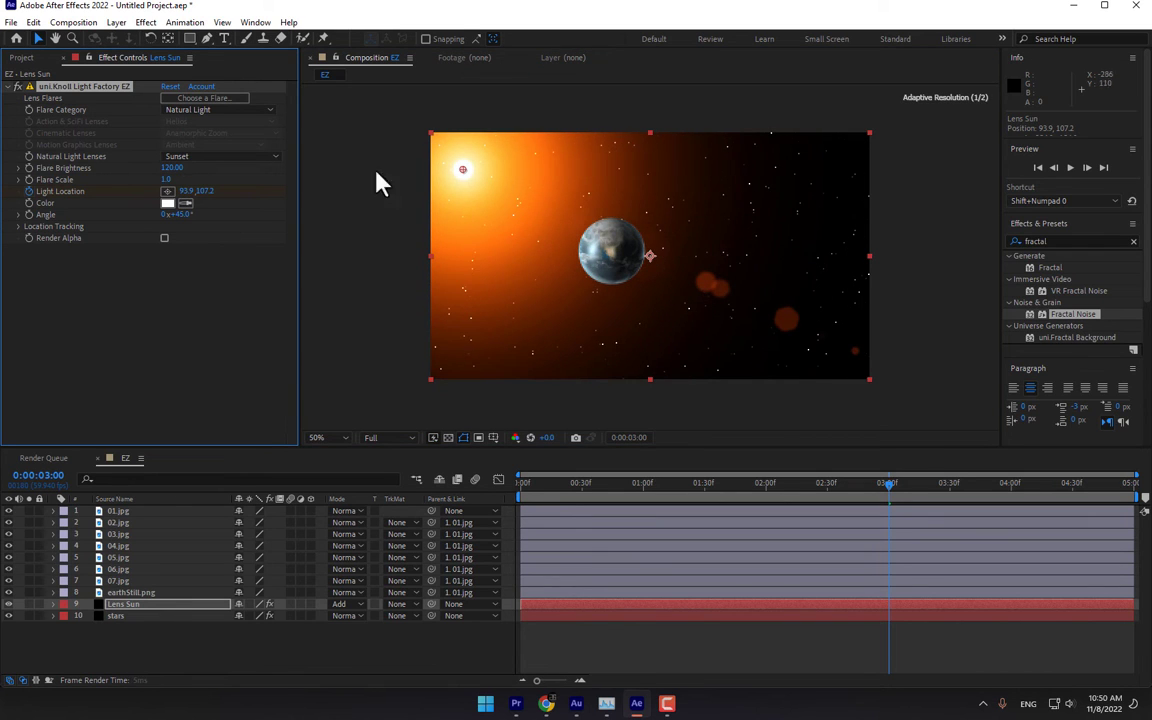
Move the flare's Light Location to about 1.9, 25.2 at 0:00:03:00 and scrub the zoom to check its path
{"action": "left_click_drag", "start_coordinate": [462, 169], "coordinate": [431, 140]}
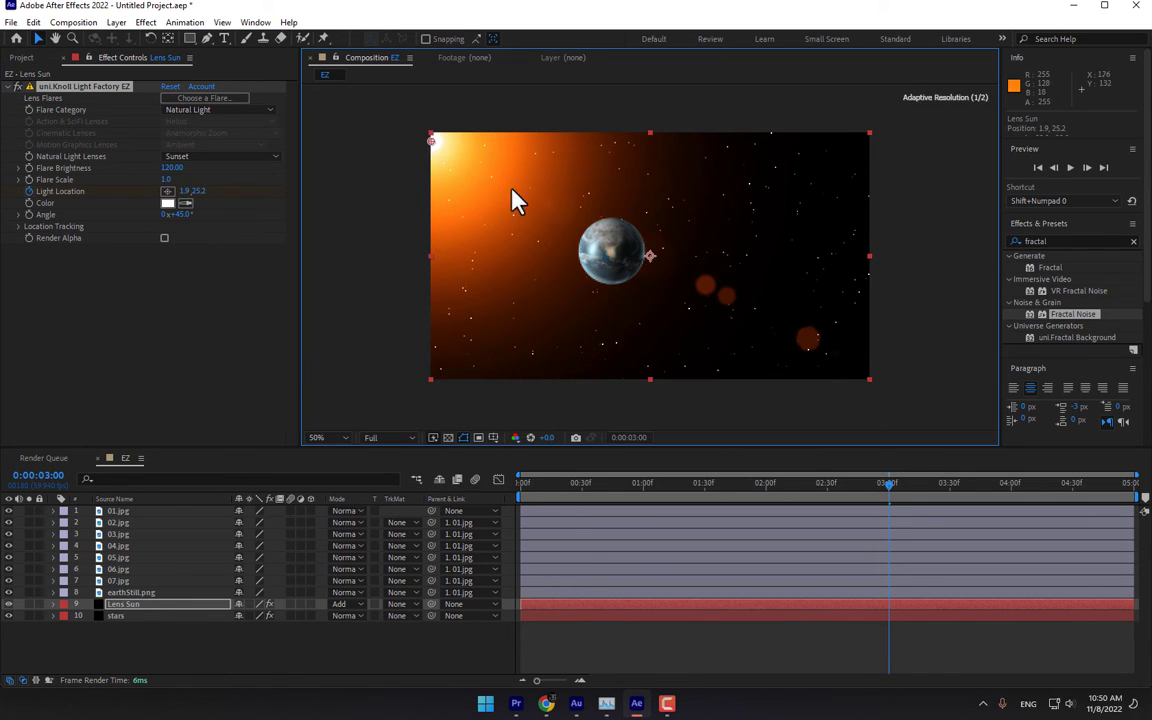
{"action": "left_click_drag", "start_coordinate": [529, 484], "coordinate": [884, 482]}
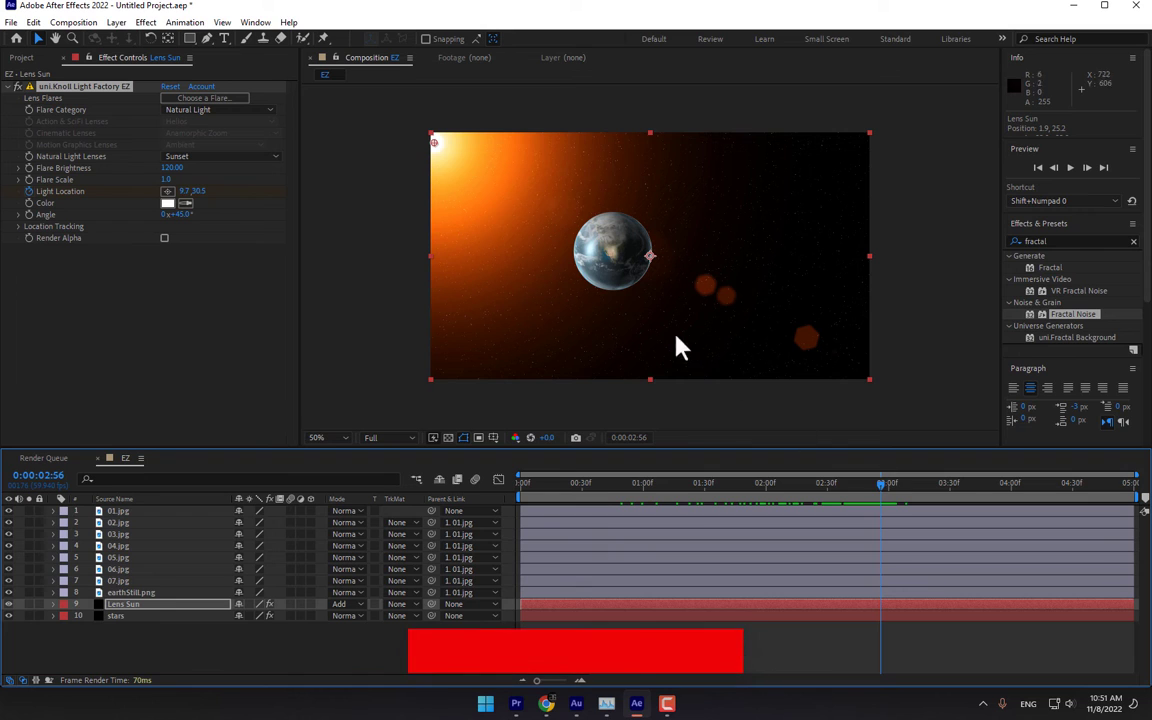
{"action": "left_click_drag", "start_coordinate": [432, 140], "coordinate": [433, 141]}
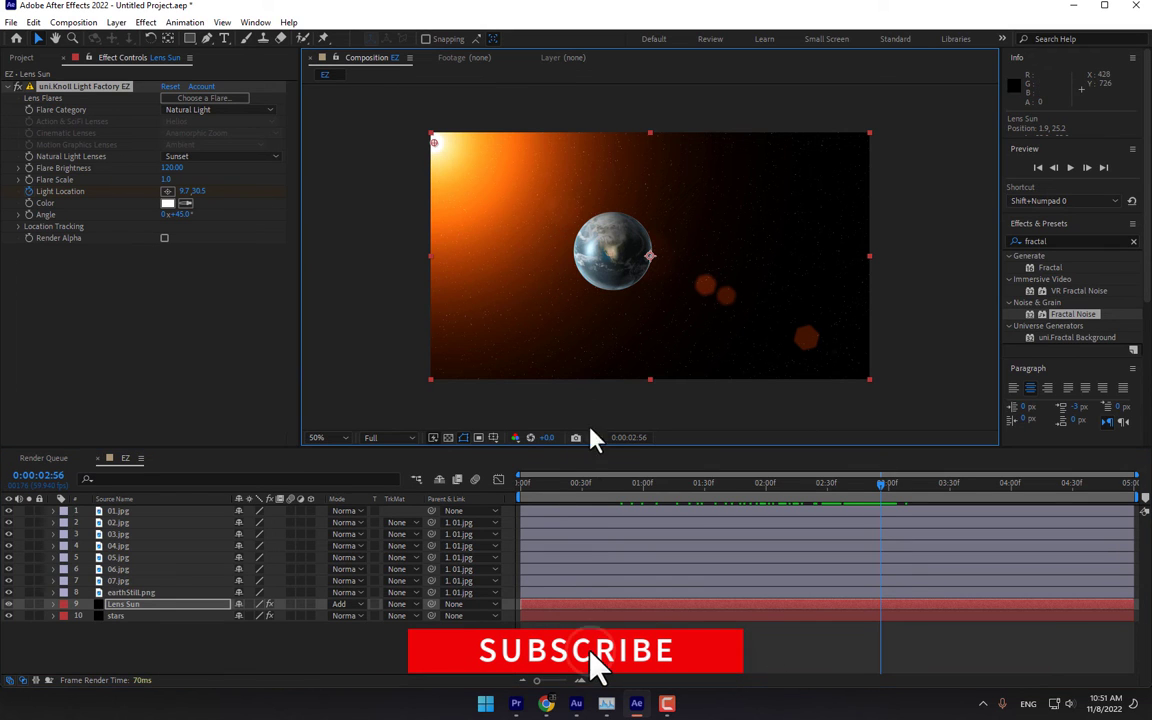
Replace the flare's Light Location keyframes, moving it from about 823.9, 273.2 at the first frame to about 1209.9, 55.2 at 0:00:03:00
{"action": "left_click_drag", "start_coordinate": [546, 484], "coordinate": [512, 483]}
{"action": "left_click", "coordinate": [29, 193]}
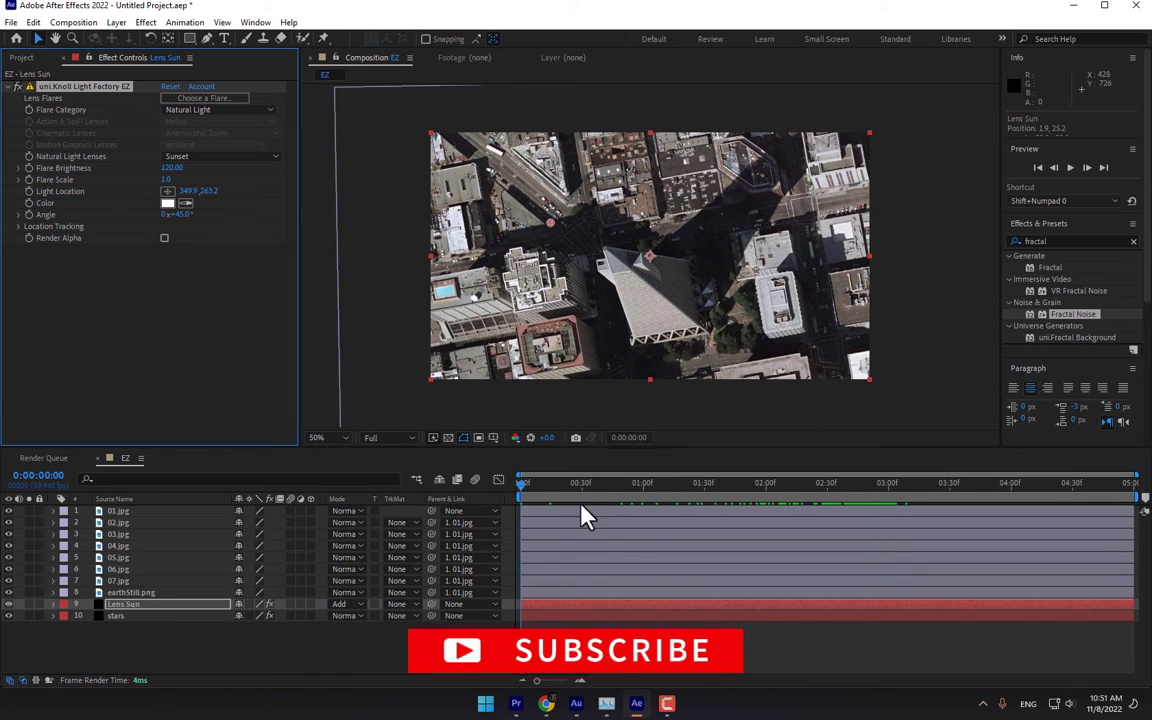
{"action": "left_click_drag", "start_coordinate": [551, 223], "coordinate": [713, 227]}
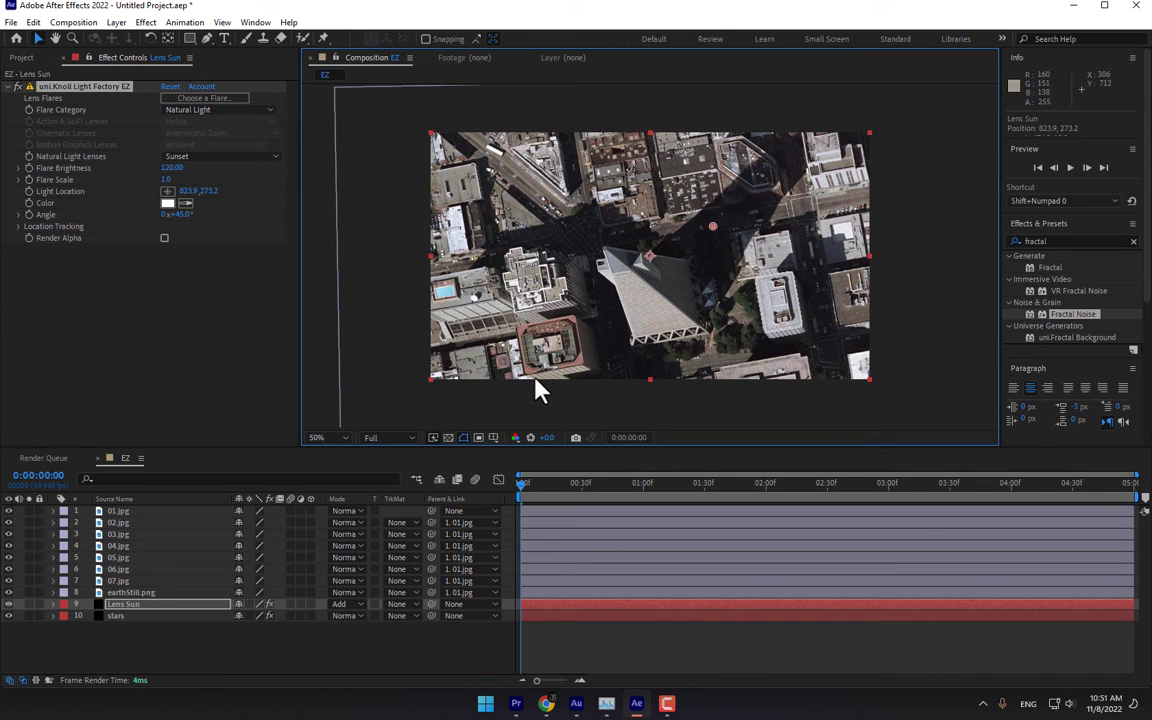
{"action": "left_click", "coordinate": [31, 194]}
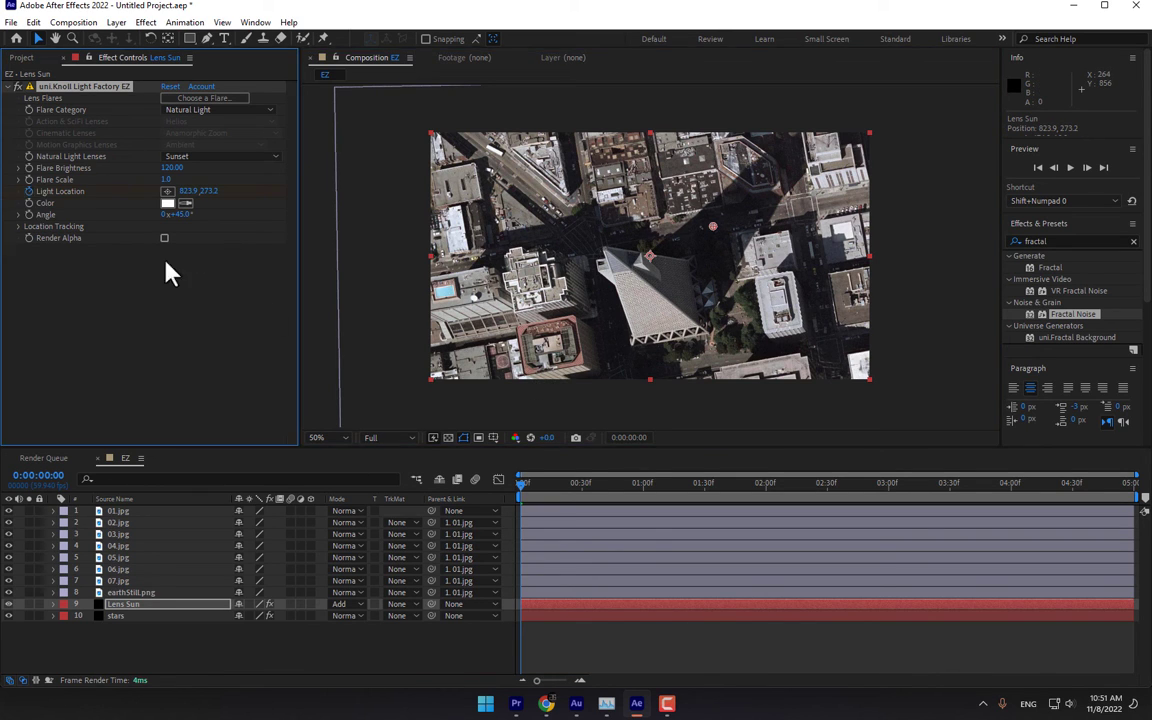
{"action": "left_click", "coordinate": [890, 488]}
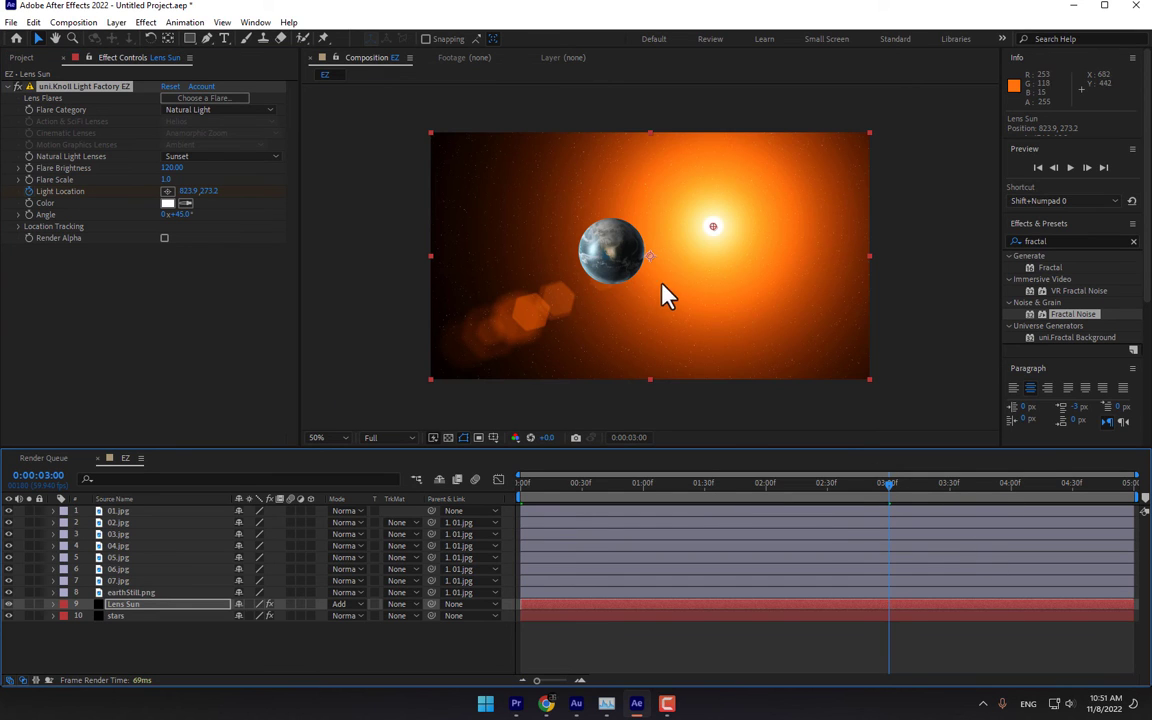
{"action": "left_click_drag", "start_coordinate": [714, 228], "coordinate": [847, 154]}
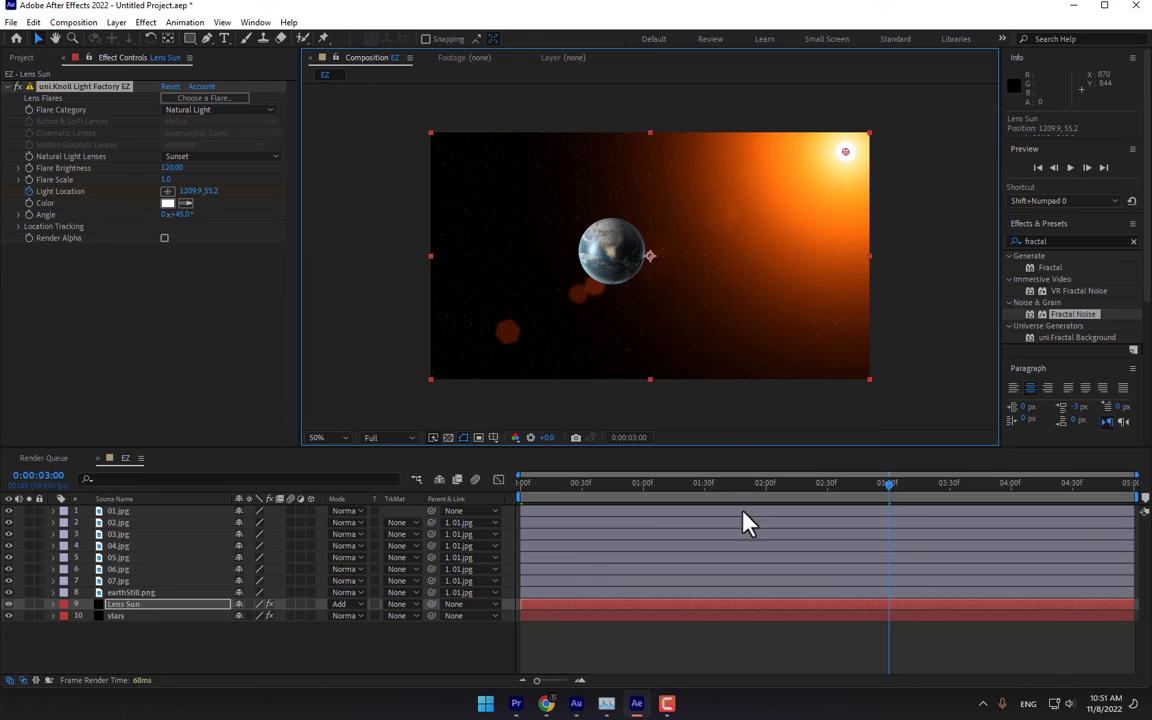
Set the stars layer's Fractal Noise Scale to 13 and preview the complete Earth zoom from the first frame
{"action": "left_click", "coordinate": [135, 615]}
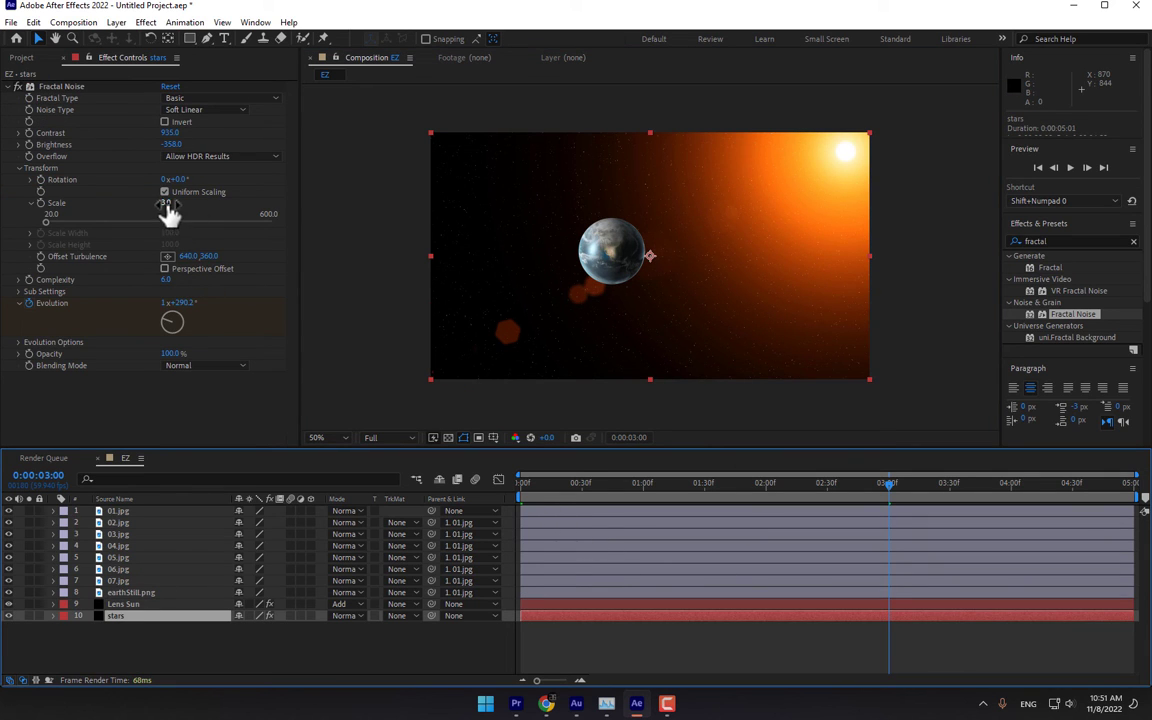
{"action": "left_click_drag", "start_coordinate": [170, 212], "coordinate": [178, 214]}
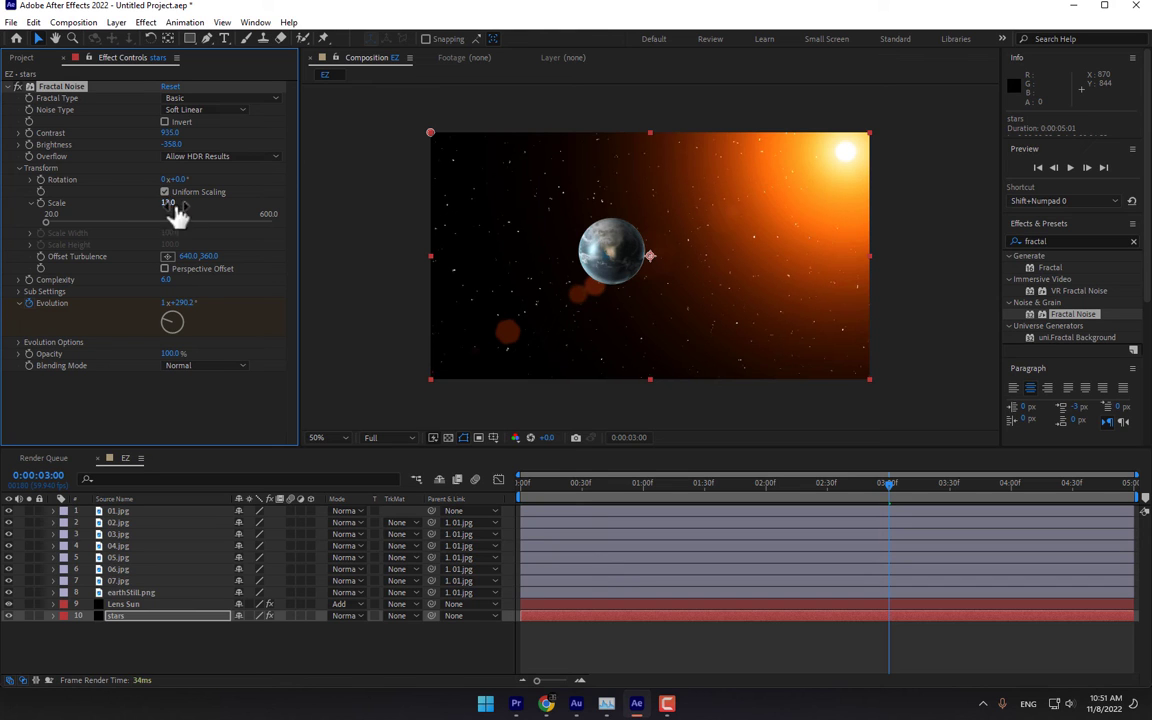
{"action": "left_click_drag", "start_coordinate": [556, 489], "coordinate": [863, 501]}
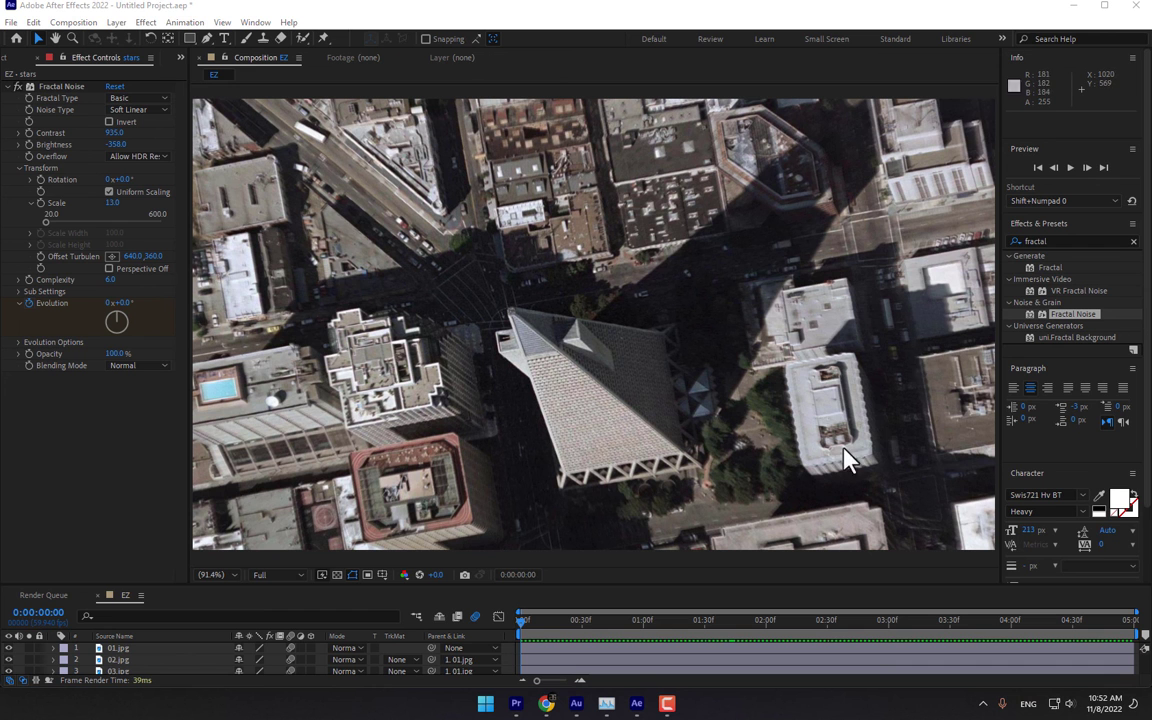
{"action": "left_click", "coordinate": [1071, 168]}
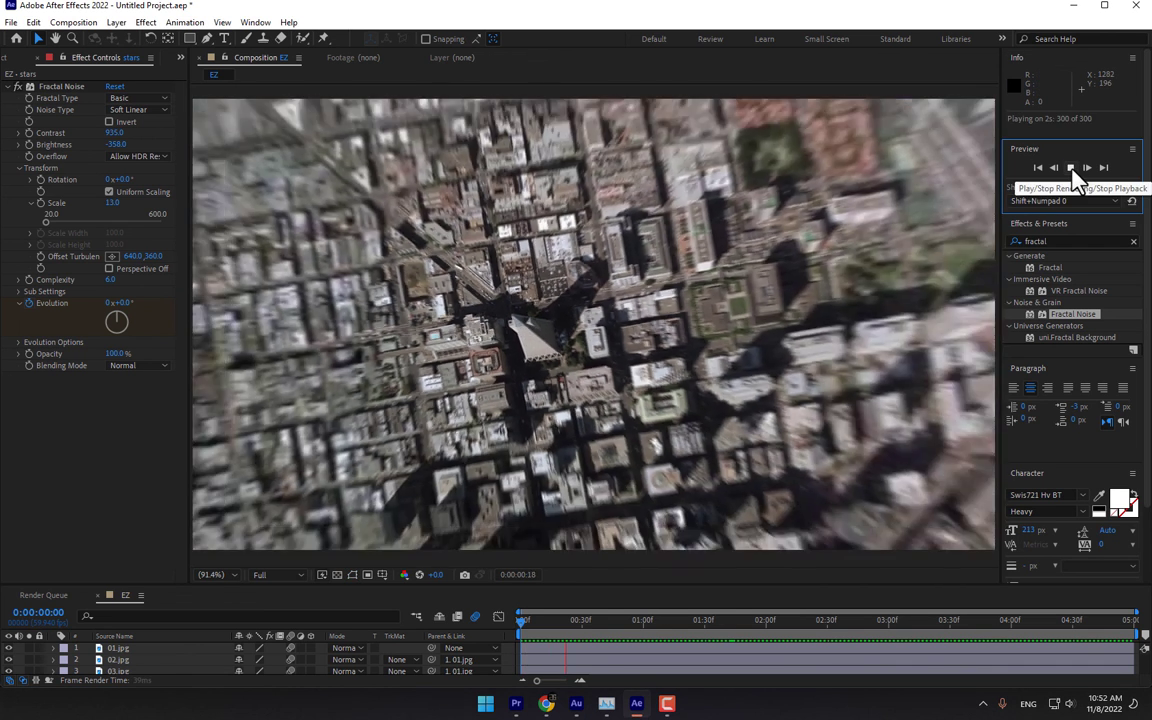